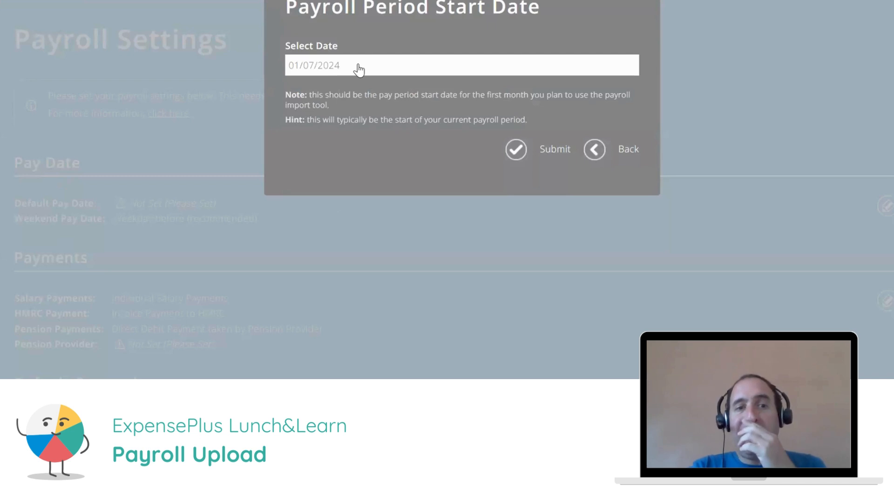
# Set the payroll period start date to 01/06/2024 and submit it
pyautogui.click(359, 70)
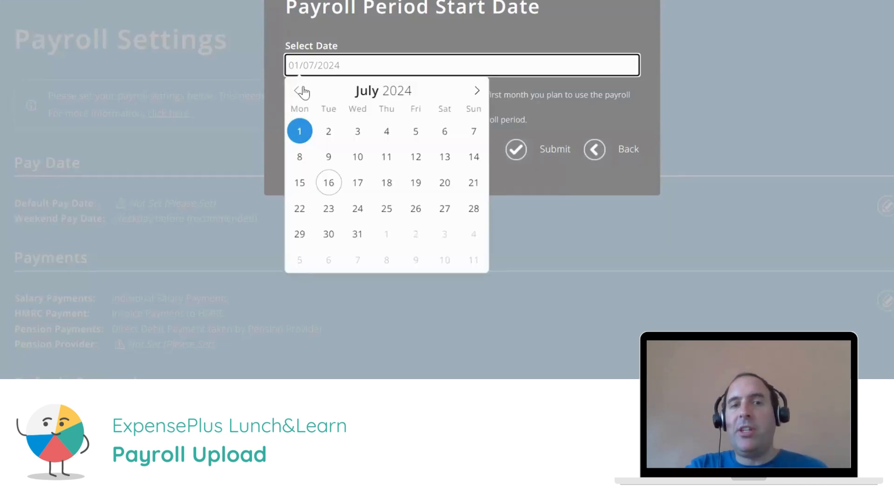
pyautogui.click(296, 91)
pyautogui.click(445, 132)
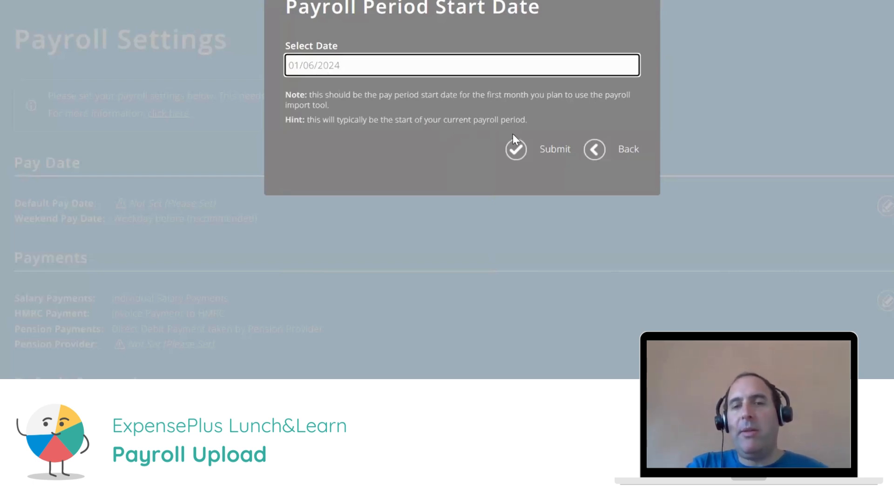
pyautogui.click(525, 146)
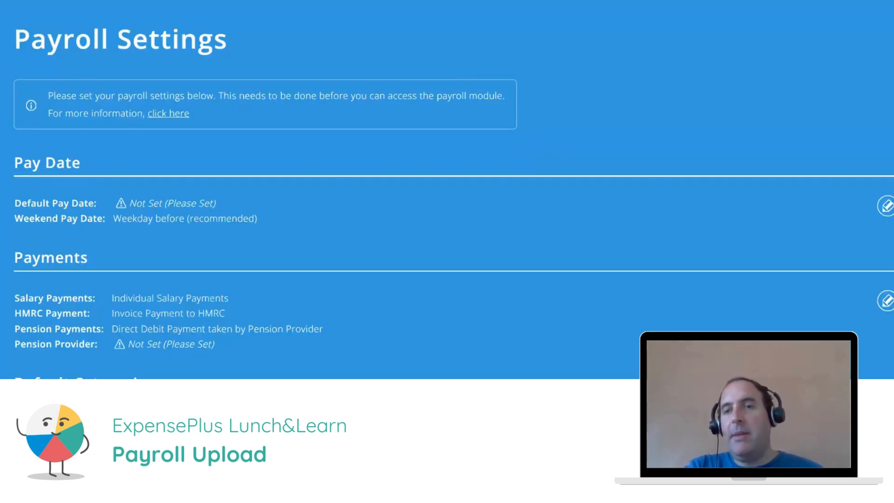
# Set the default pay date to the 20th day of the Pay Period month and submit the pay date settings
pyautogui.scroll(-1, 447, 205)
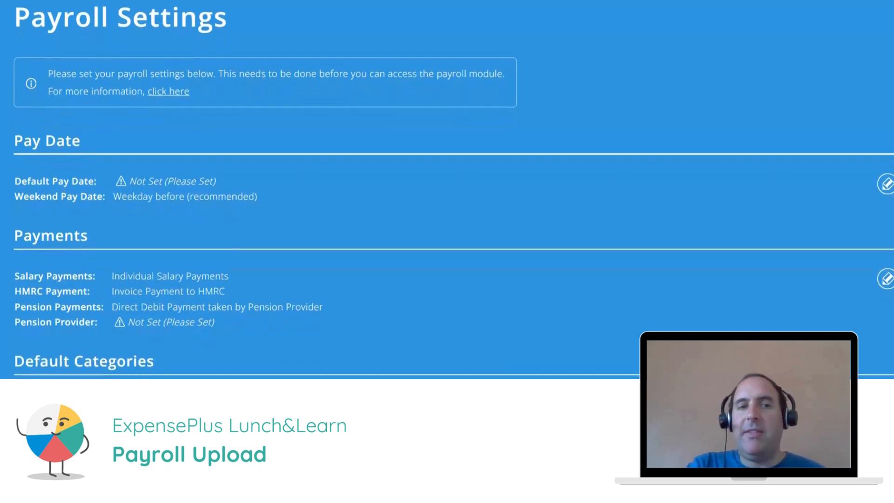
pyautogui.scroll(-1, 447, 205)
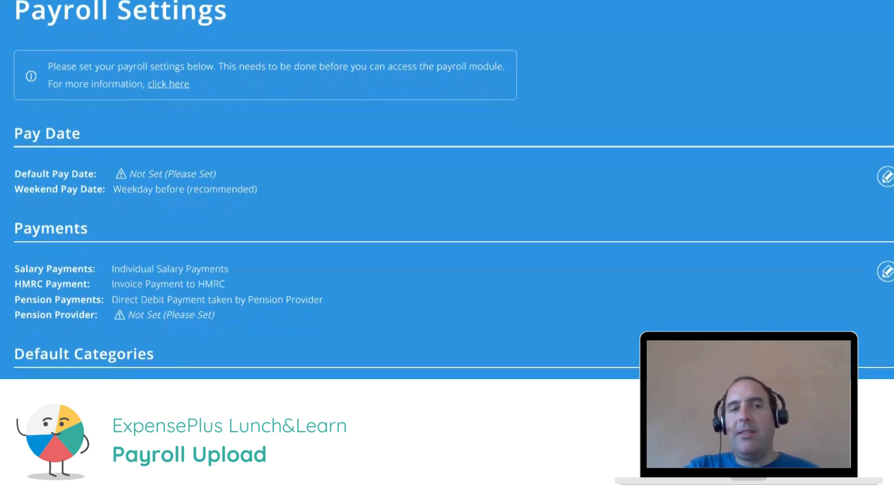
pyautogui.scroll(-1, 447, 186)
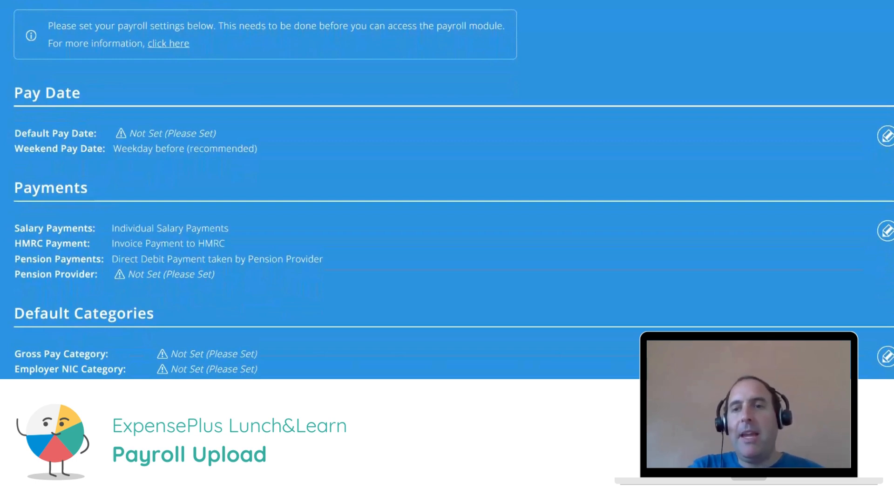
pyautogui.scroll(-1, 493, 42)
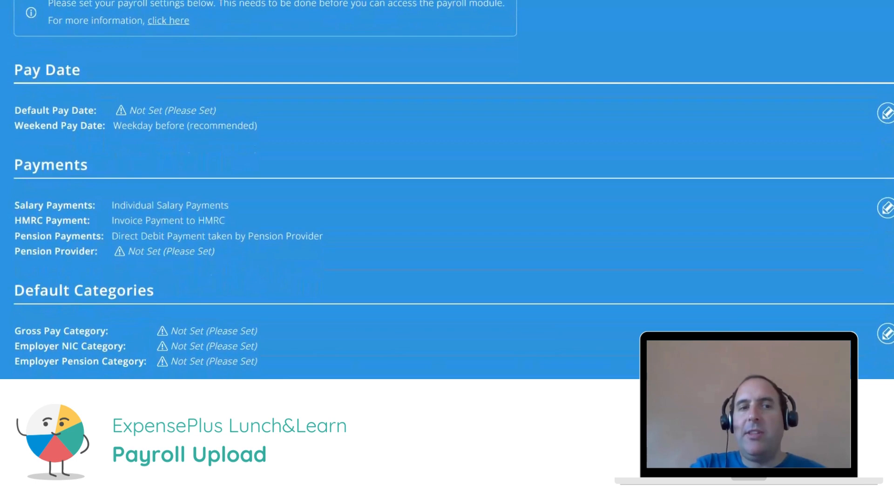
pyautogui.moveTo(12, 65); pyautogui.dragTo(267, 110)
pyautogui.click(307, 100)
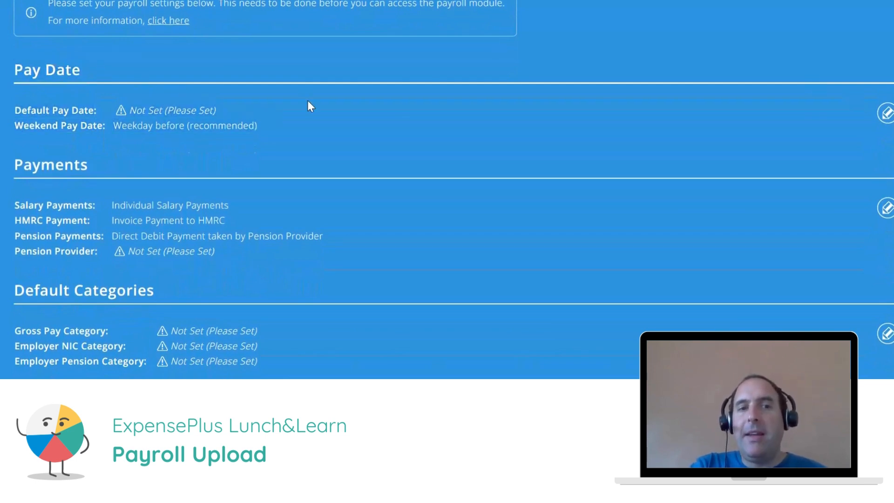
pyautogui.click(884, 113)
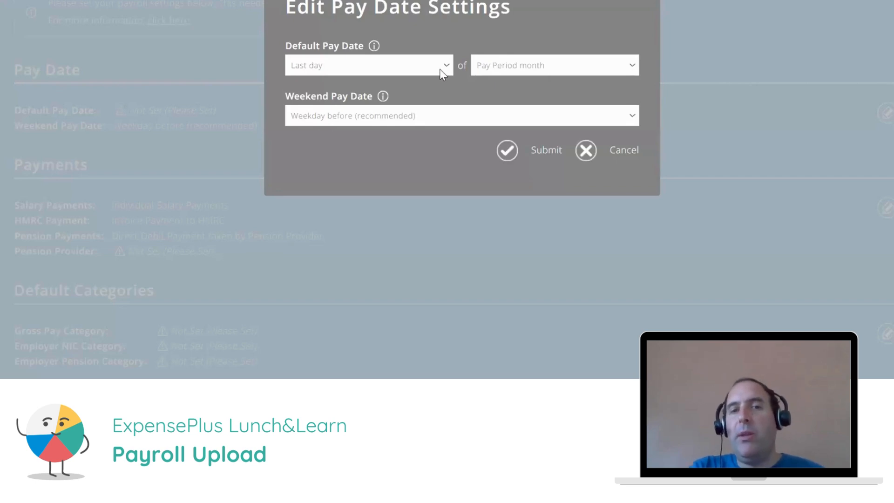
pyautogui.click(336, 66)
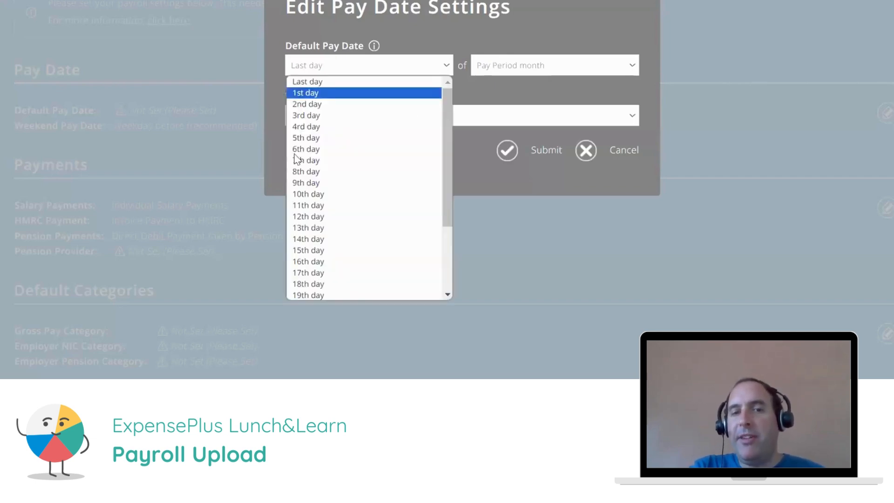
pyautogui.moveTo(446, 138); pyautogui.dragTo(447, 174)
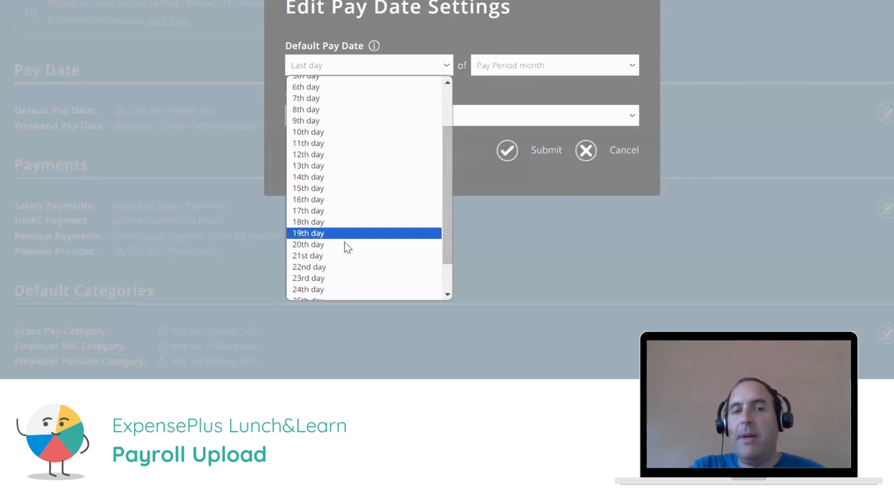
pyautogui.click(336, 246)
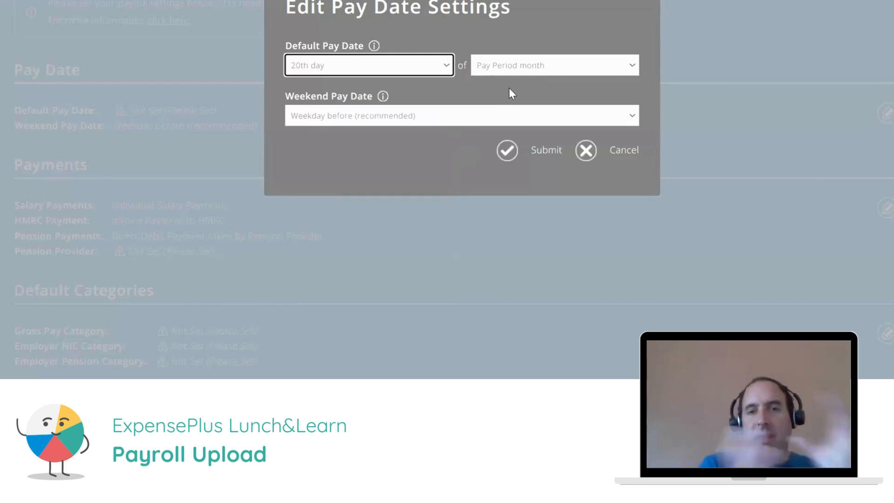
pyautogui.click(510, 66)
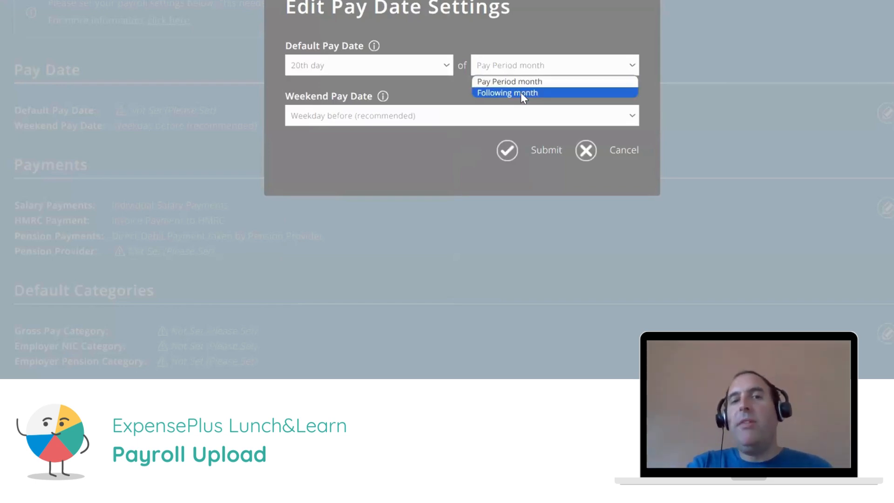
pyautogui.click(513, 30)
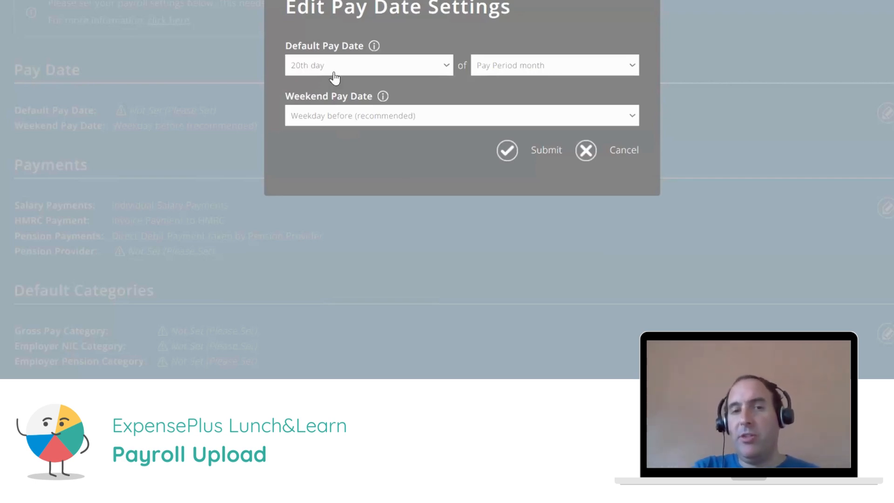
pyautogui.click(539, 157)
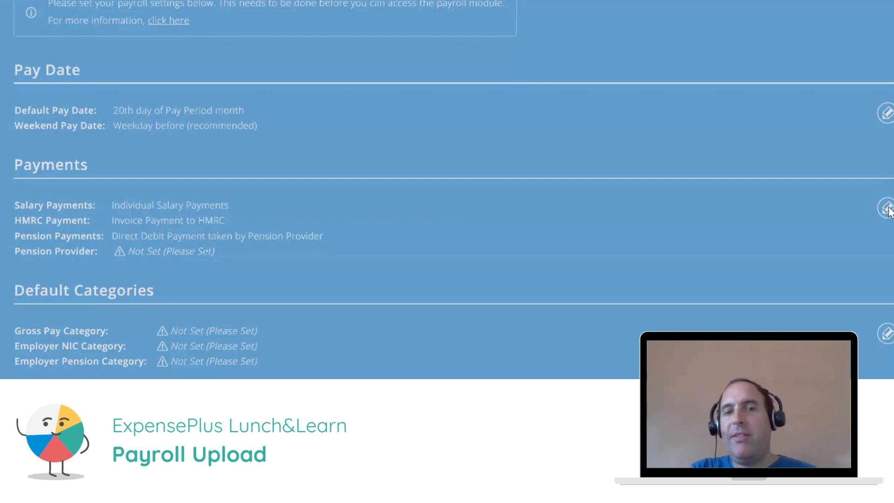
# Open the payments settings for editing
pyautogui.click(886, 207)
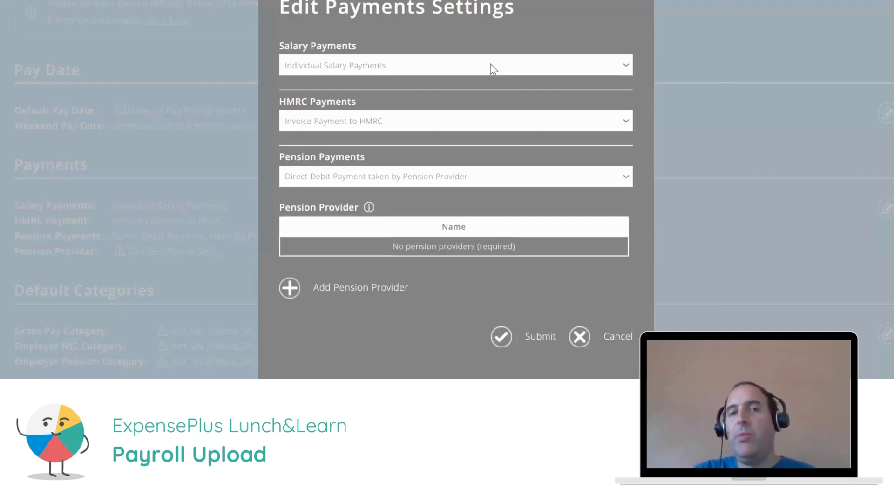
# Try Lump Sum to Payroll Provider for salary payments, search the payroll providers for "str", and return to Individual Salary Payments
pyautogui.click(359, 67)
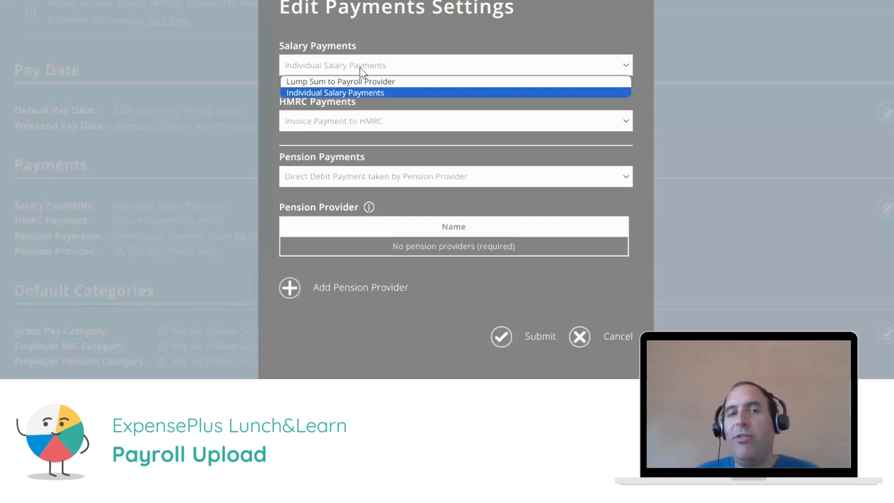
pyautogui.click(317, 83)
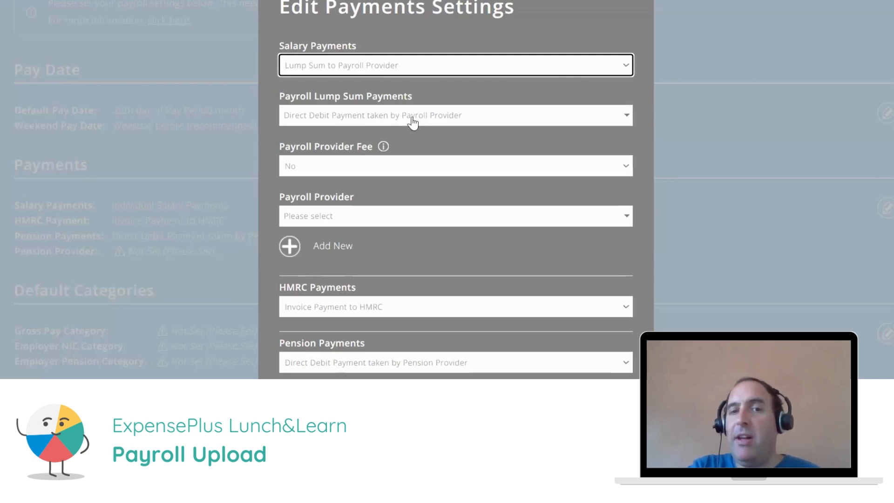
pyautogui.rightClick(311, 166)
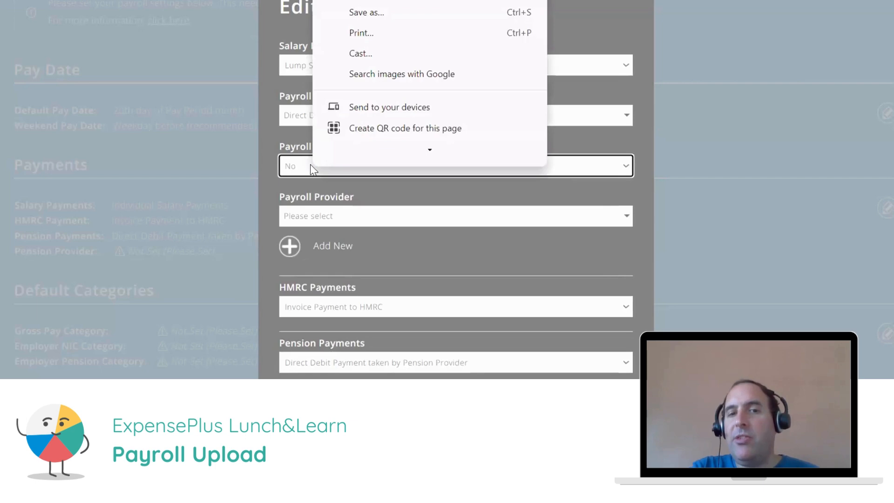
pyautogui.click(298, 169)
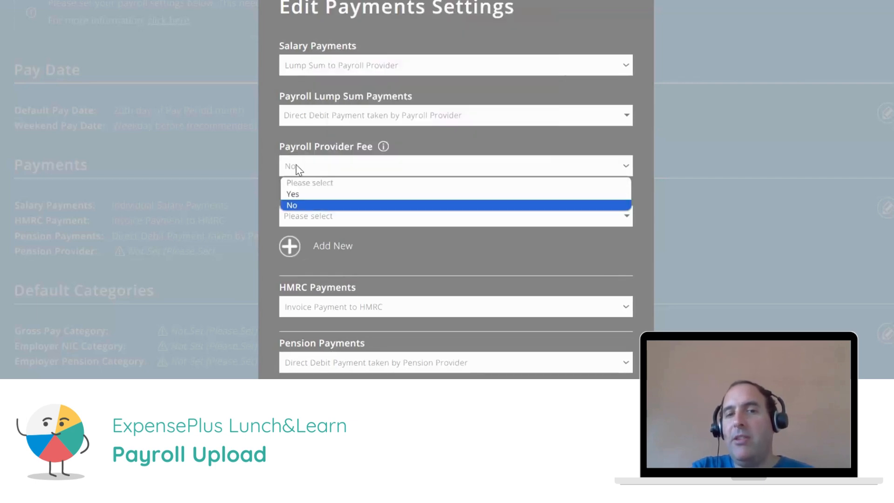
pyautogui.click(269, 169)
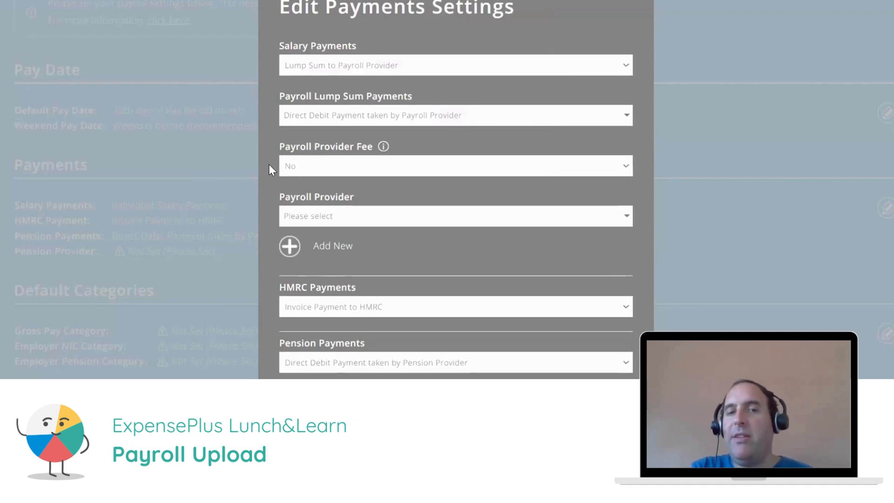
pyautogui.click(355, 219)
pyautogui.write('str')
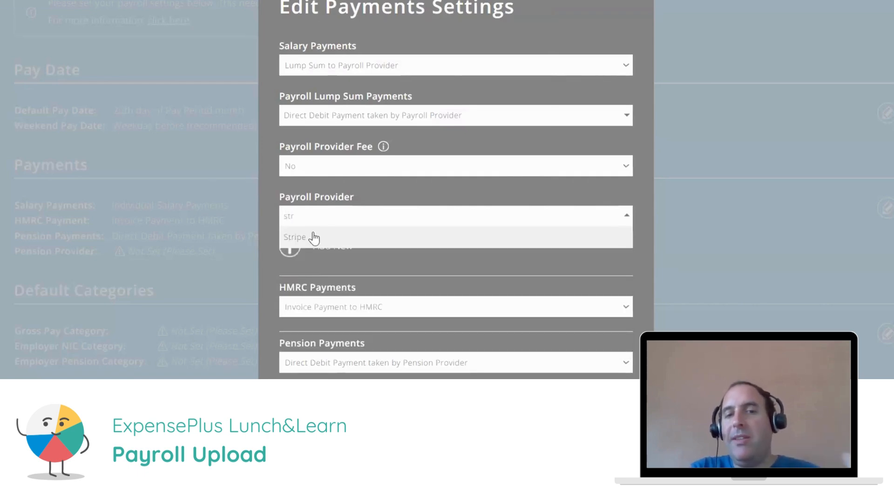
pyautogui.click(348, 265)
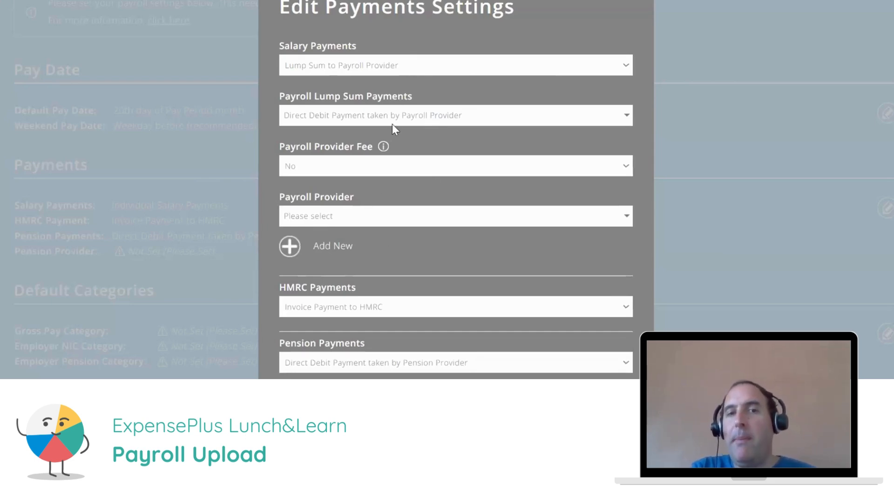
pyautogui.click(356, 65)
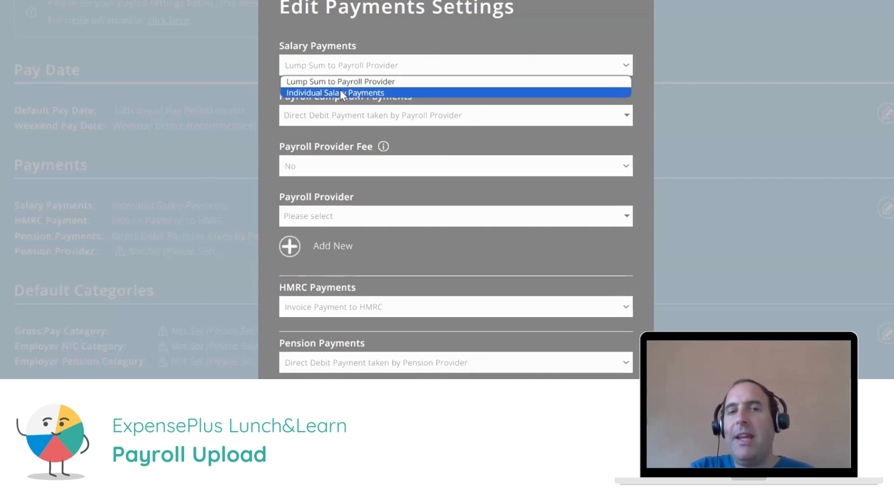
pyautogui.click(339, 92)
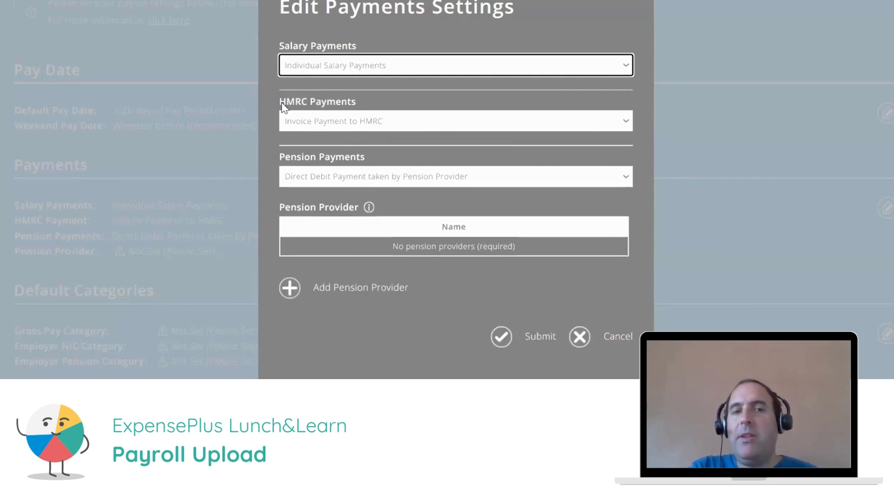
# Review the HMRC payment options and set pension payments to Direct Debit Payment taken by Pension Provider
pyautogui.moveTo(280, 101); pyautogui.dragTo(343, 104)
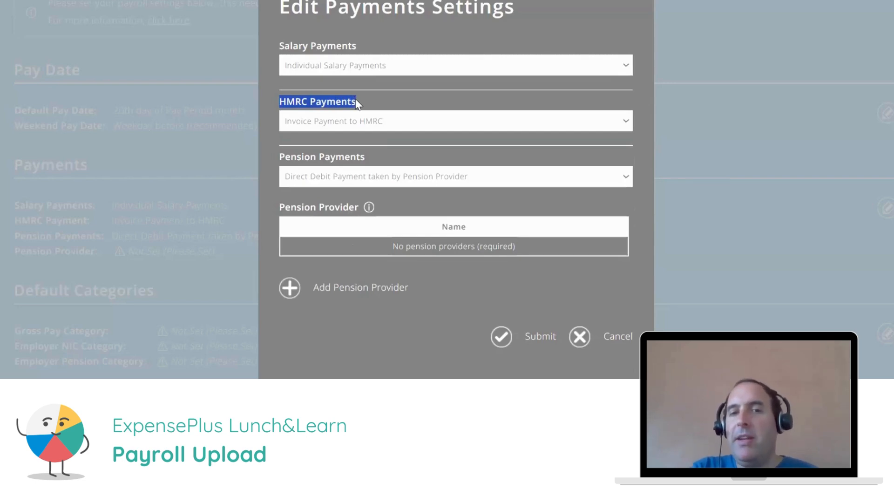
pyautogui.click(310, 120)
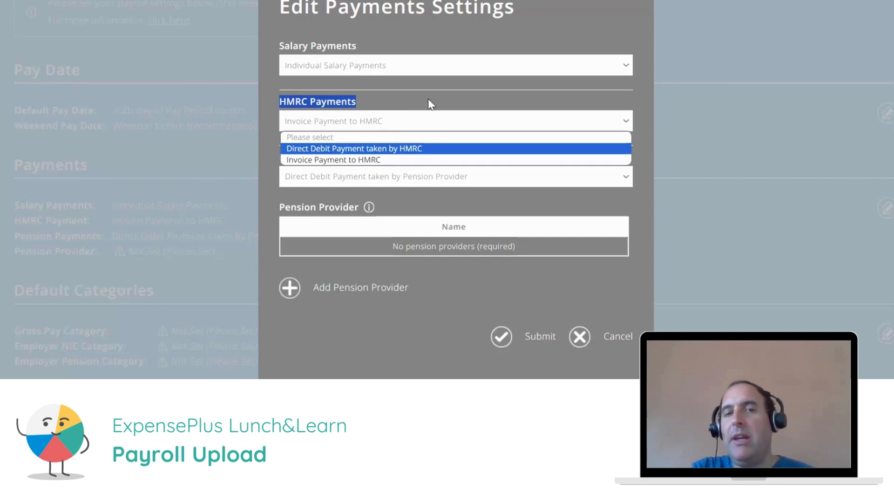
pyautogui.click(442, 92)
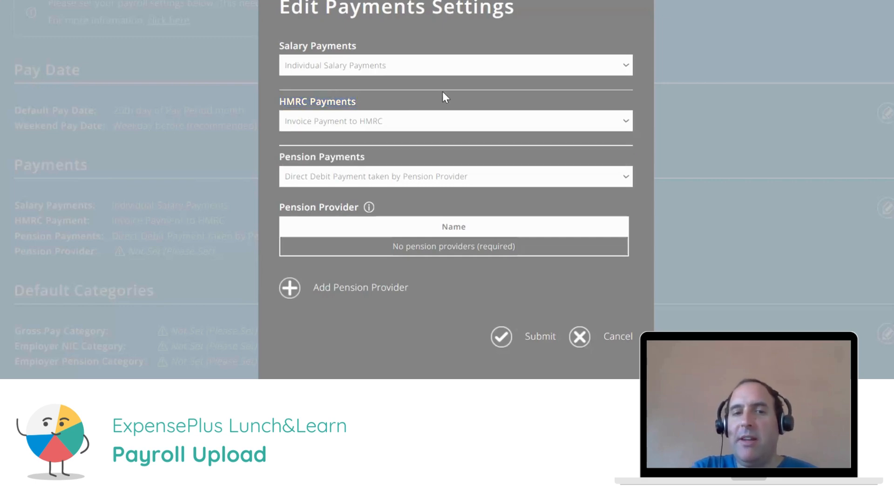
pyautogui.click(371, 180)
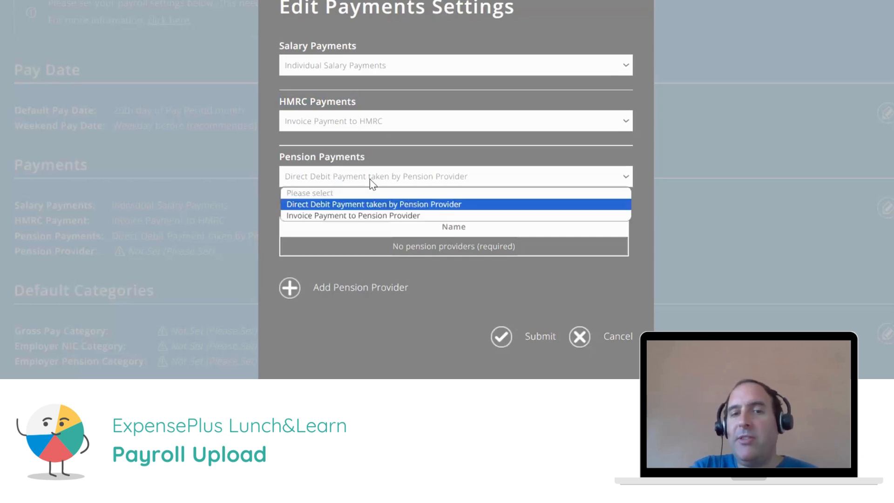
pyautogui.click(372, 203)
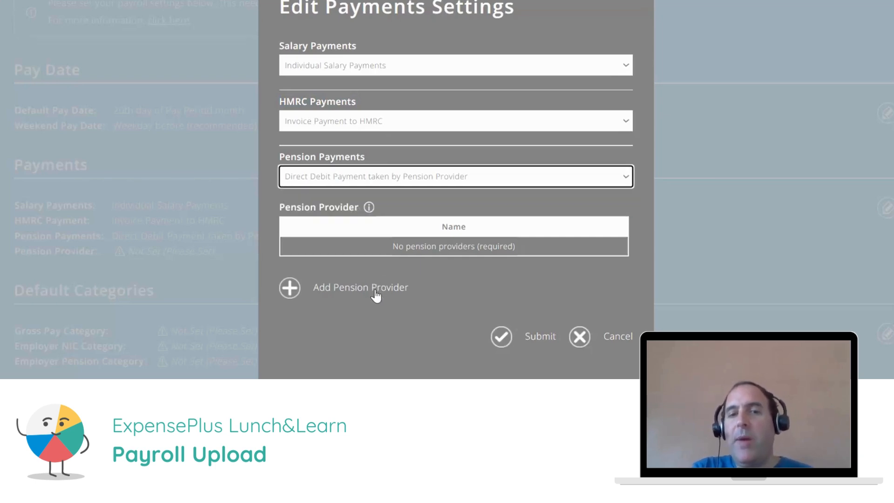
# Add Nest Pensions as the pension provider and submit the payments settings
pyautogui.click(375, 290)
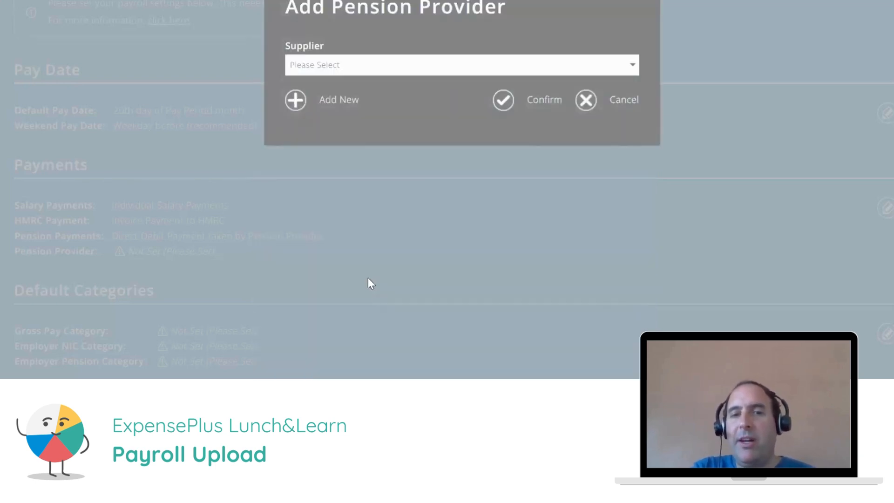
pyautogui.click(334, 67)
pyautogui.write('nes')
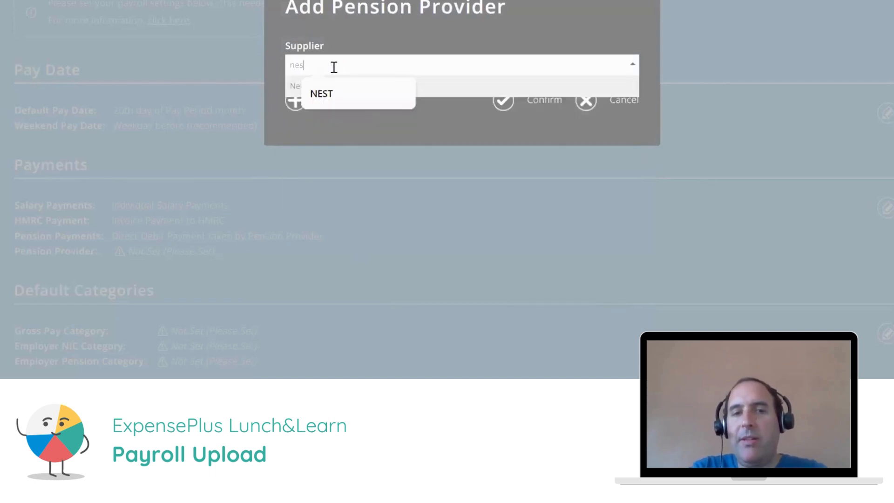
pyautogui.click(292, 87)
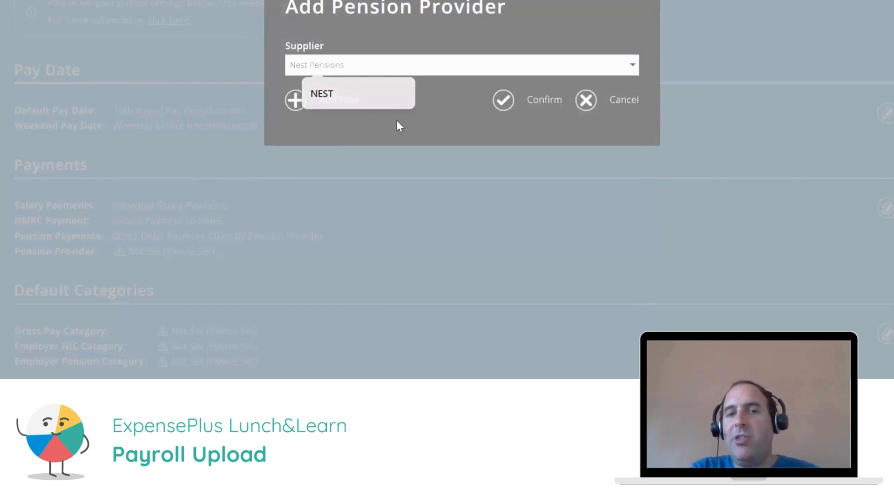
pyautogui.click(519, 102)
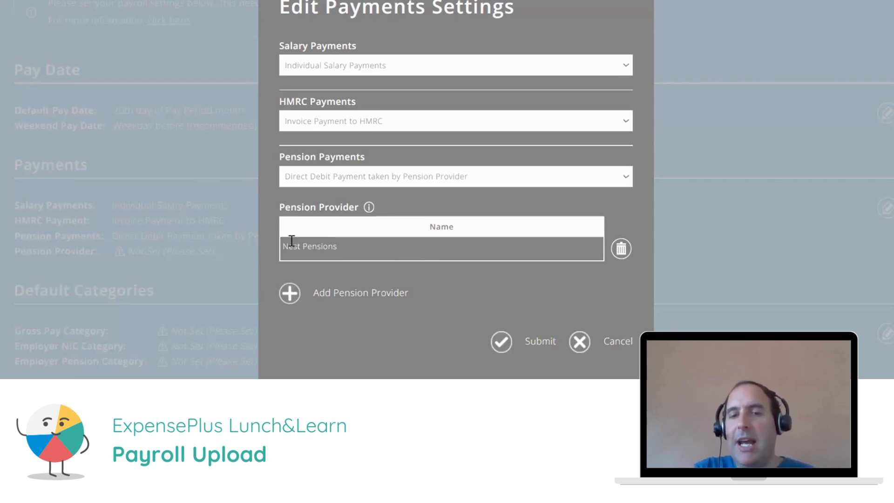
pyautogui.click(513, 346)
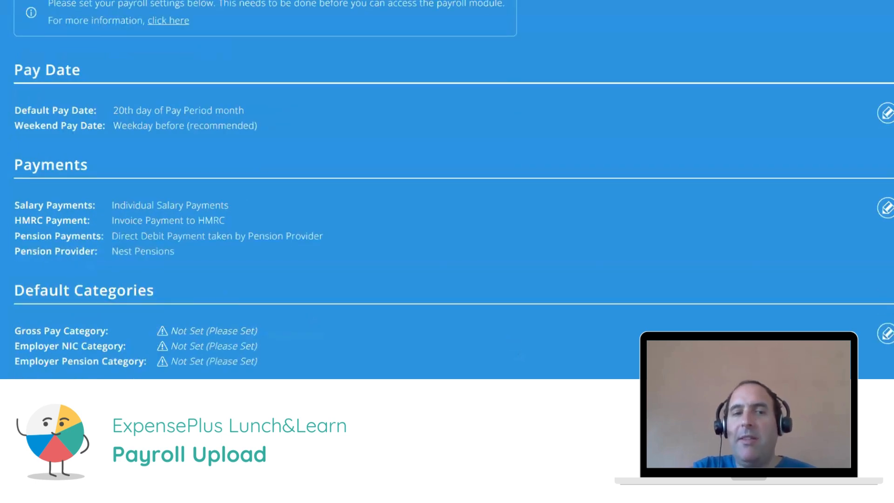
# Open the default categories settings and set the fund to General for gross pay, employer NIC and employer pension
pyautogui.scroll(-2, 243, 262)
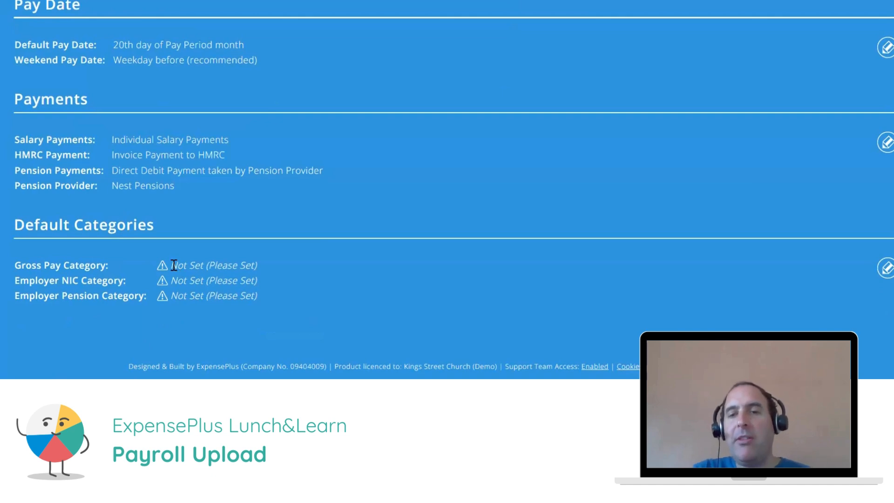
pyautogui.click(886, 274)
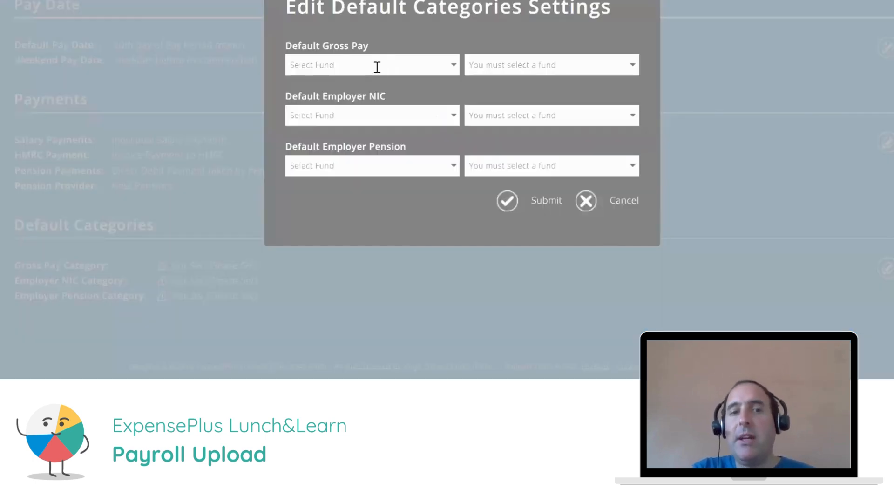
pyautogui.click(377, 66)
pyautogui.click(314, 87)
pyautogui.click(319, 116)
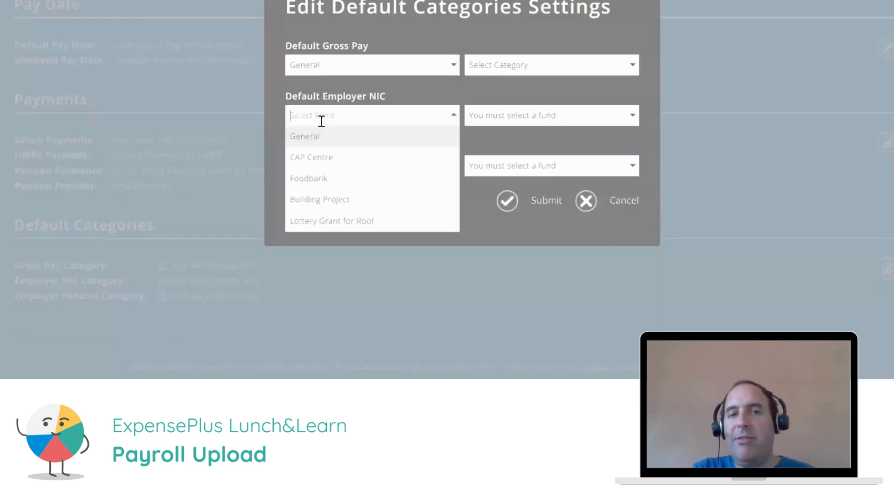
pyautogui.click(319, 134)
pyautogui.click(329, 164)
pyautogui.click(321, 183)
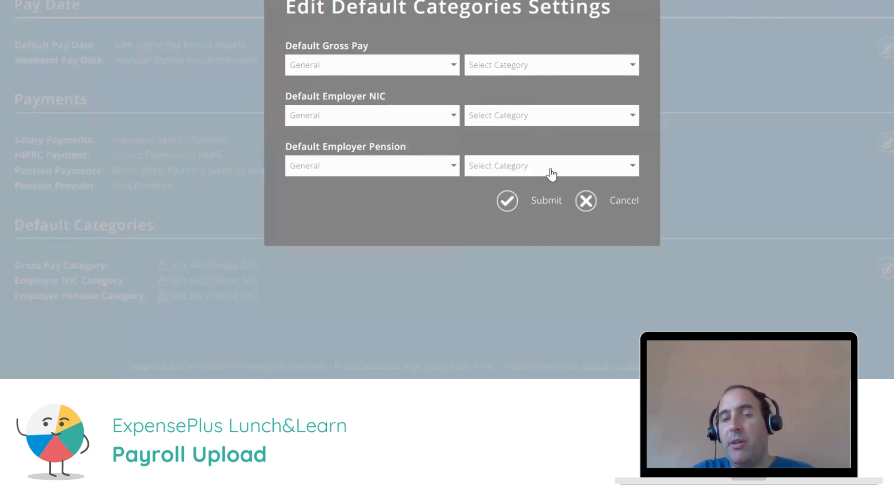
# Set the default gross pay category to Staffing: Gross Pay and the employer NIC category to Staffing: Employer NIC
pyautogui.click(569, 67)
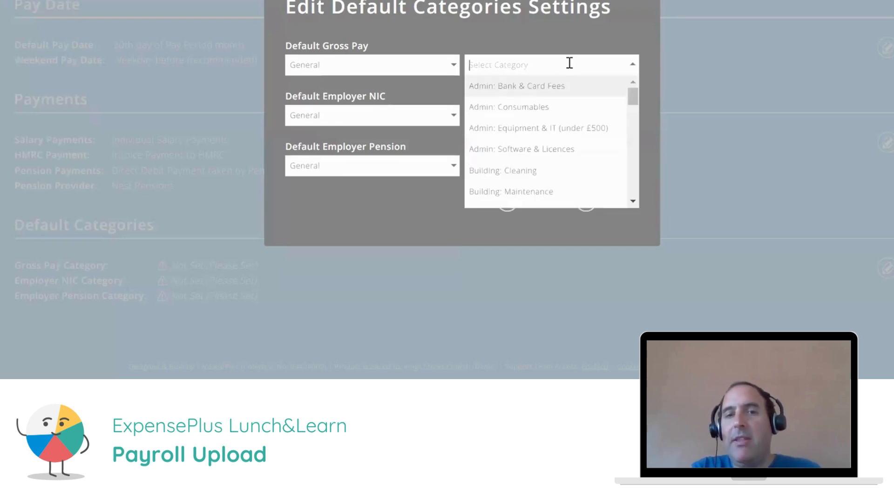
pyautogui.write('gro')
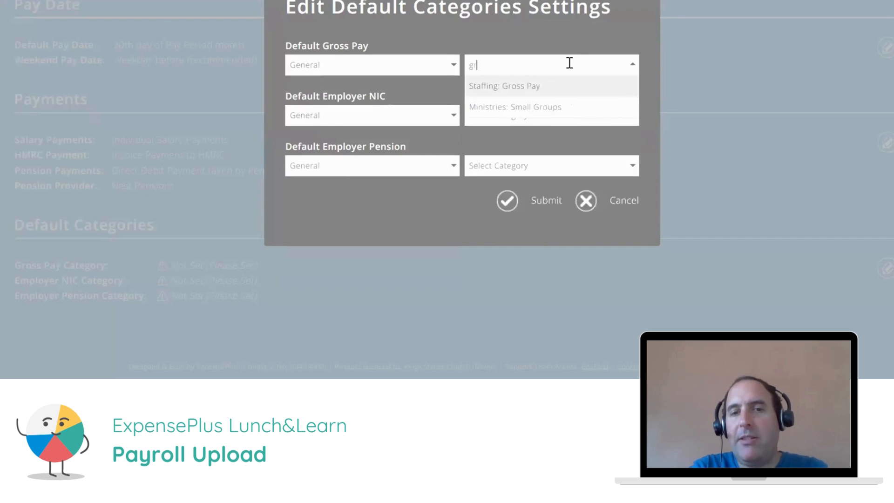
pyautogui.click(544, 85)
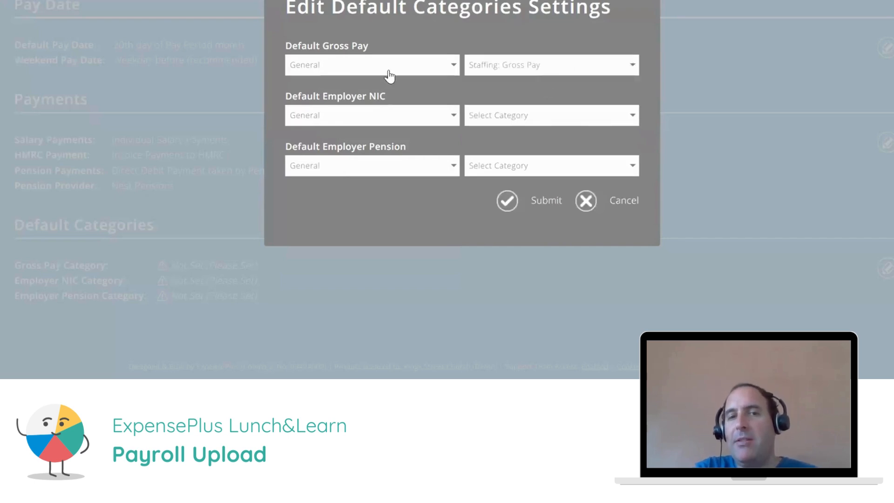
pyautogui.click(499, 121)
pyautogui.write('nic')
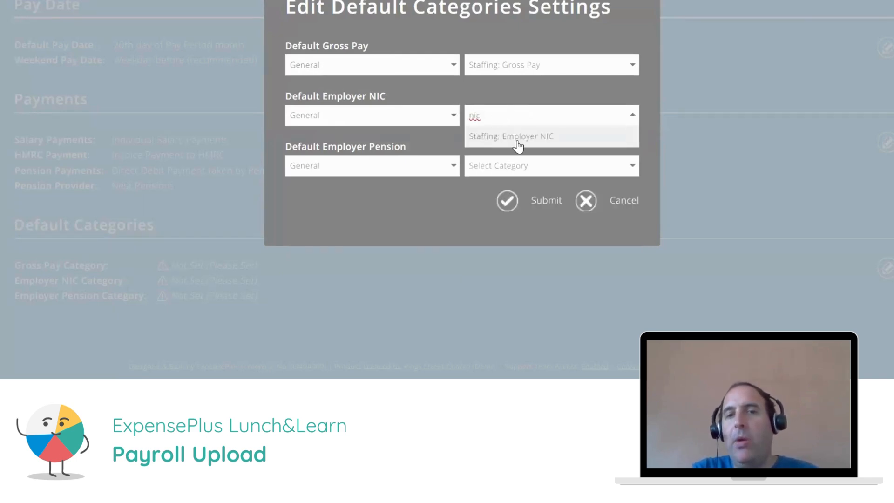
pyautogui.click(521, 139)
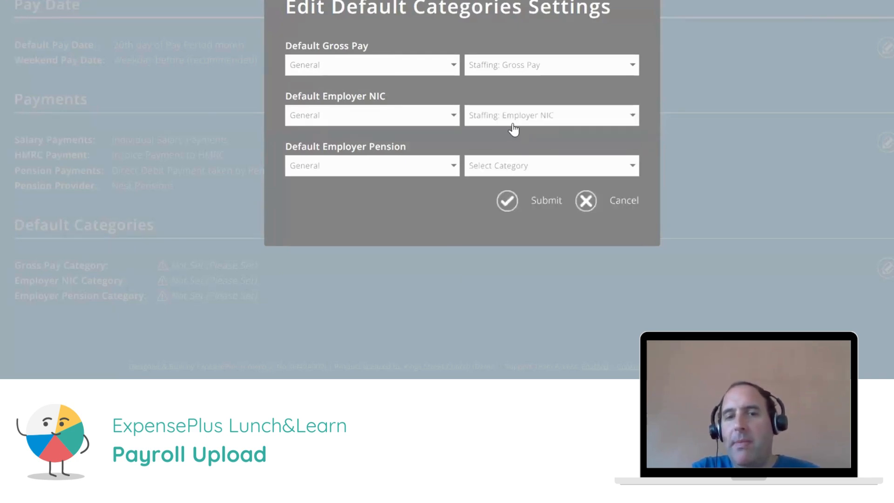
# Set the default employer pension category to Staffing: Employer Pension and submit the default categories settings
pyautogui.click(517, 168)
pyautogui.write('pe')
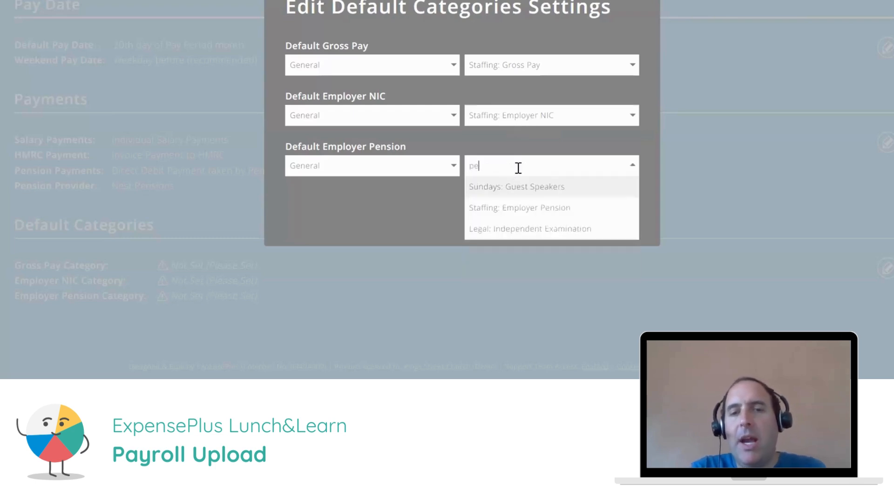
pyautogui.write('n')
pyautogui.click(519, 188)
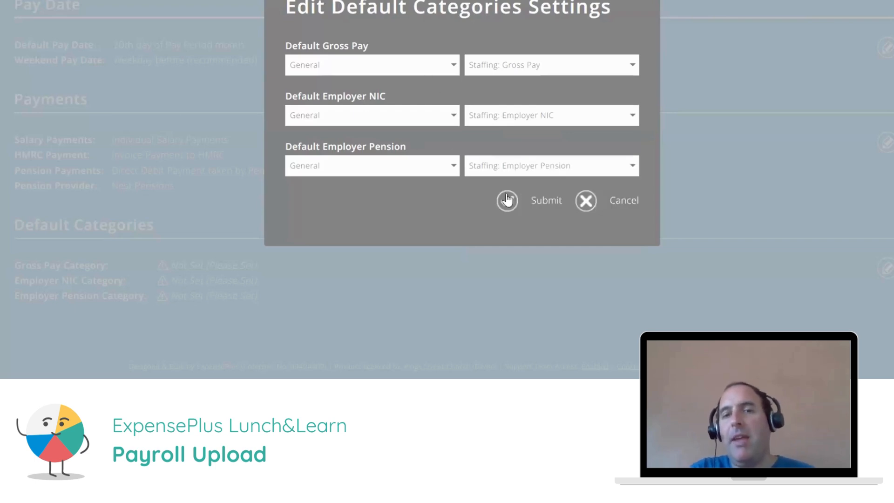
pyautogui.click(522, 201)
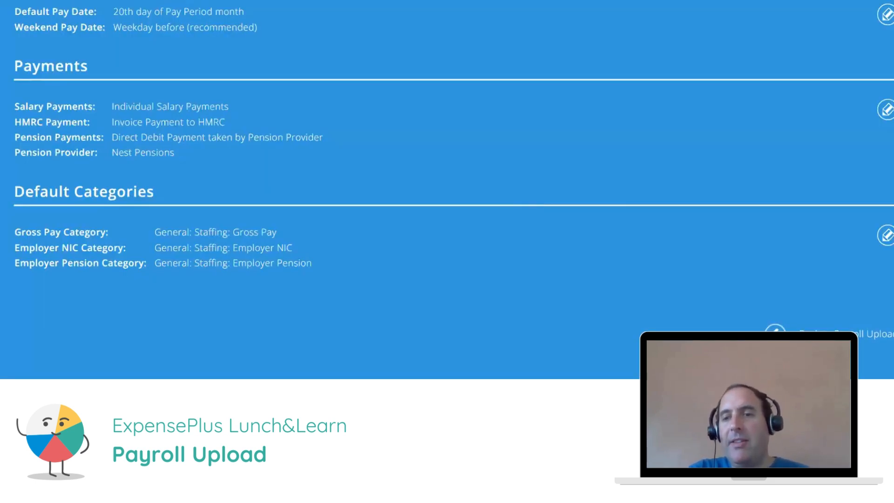
# View the list of managed employees and return to the payroll settings
pyautogui.scroll(3, 447, 186)
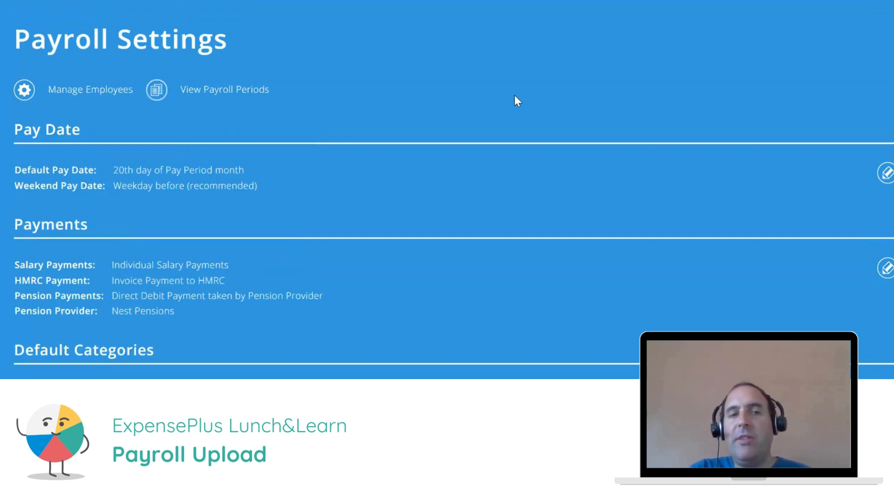
pyautogui.click(100, 93)
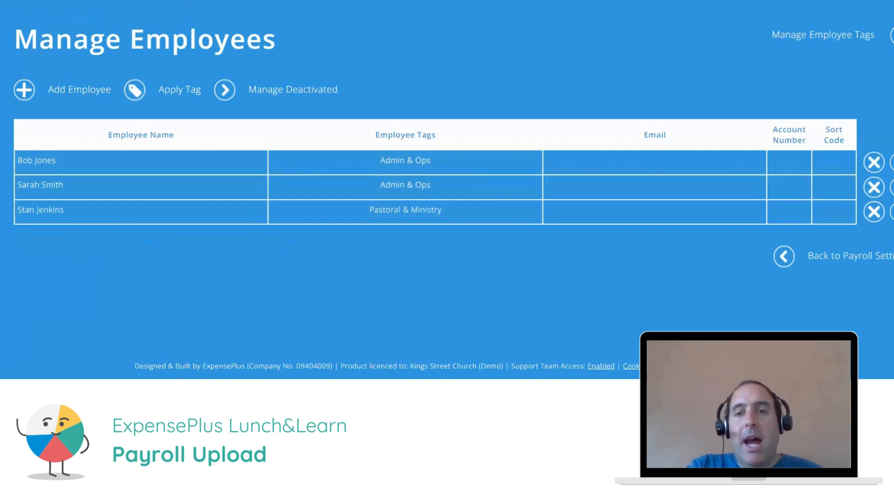
pyautogui.click(785, 257)
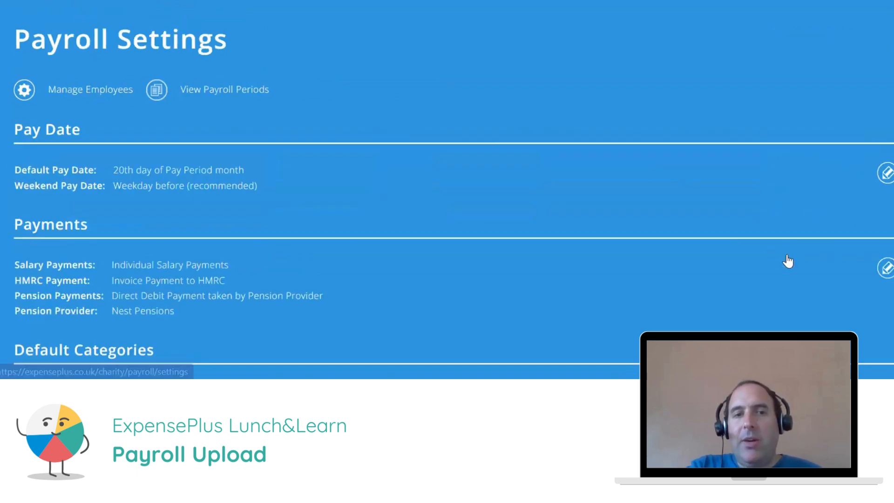
# View the payroll periods and check the start and end dates of the June 2024 period
pyautogui.click(208, 97)
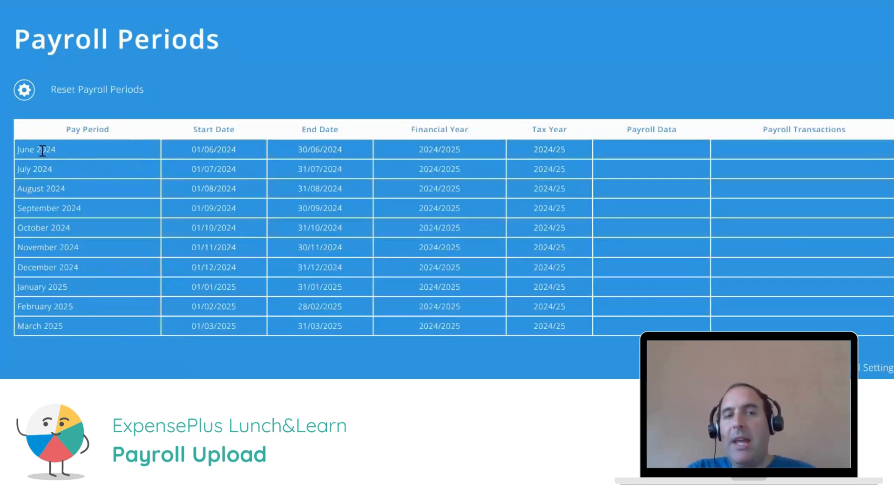
pyautogui.moveTo(192, 148); pyautogui.dragTo(337, 146)
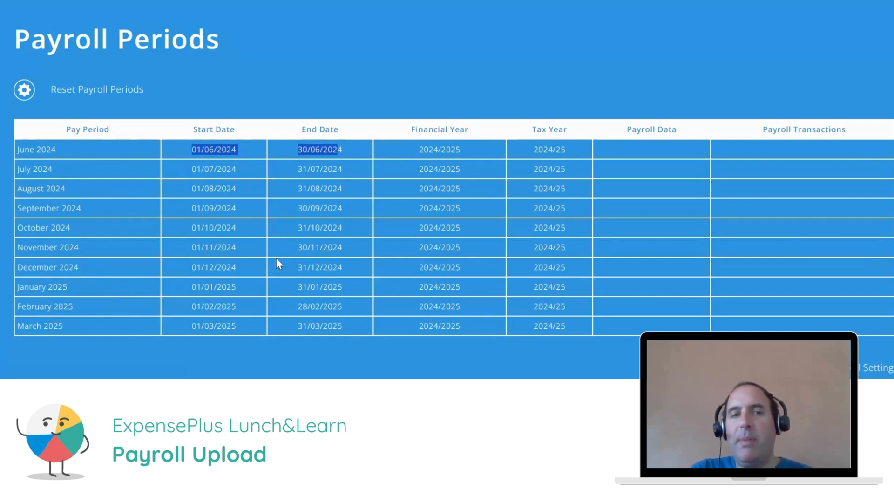
pyautogui.click(285, 91)
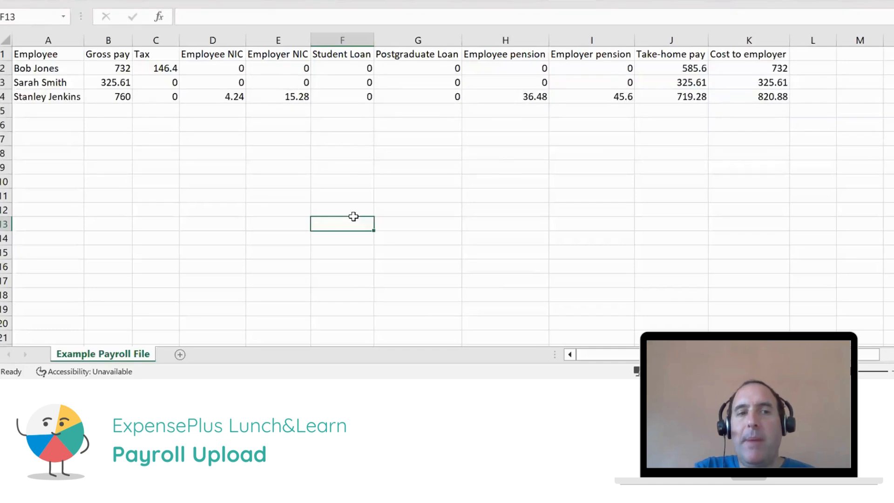
# Switch to Excel and examine the data range and employee names in the Example Payroll File
pyautogui.moveTo(28, 54); pyautogui.dragTo(740, 95)
pyautogui.click(310, 186)
pyautogui.moveTo(35, 68); pyautogui.dragTo(36, 96)
# Review the payroll file's Gross pay, Tax, Employee NIC, Employer NIC, Student Loan and Postgraduate Loan columns
pyautogui.click(104, 37)
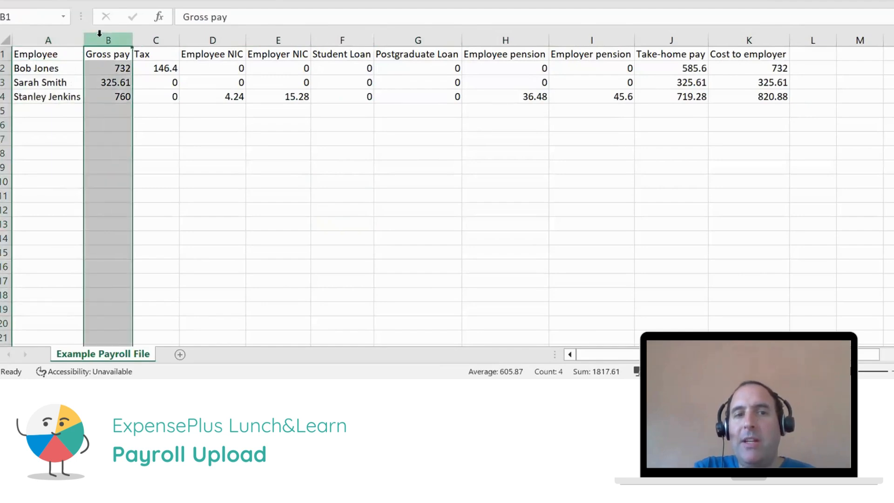
pyautogui.click(142, 34)
pyautogui.click(209, 37)
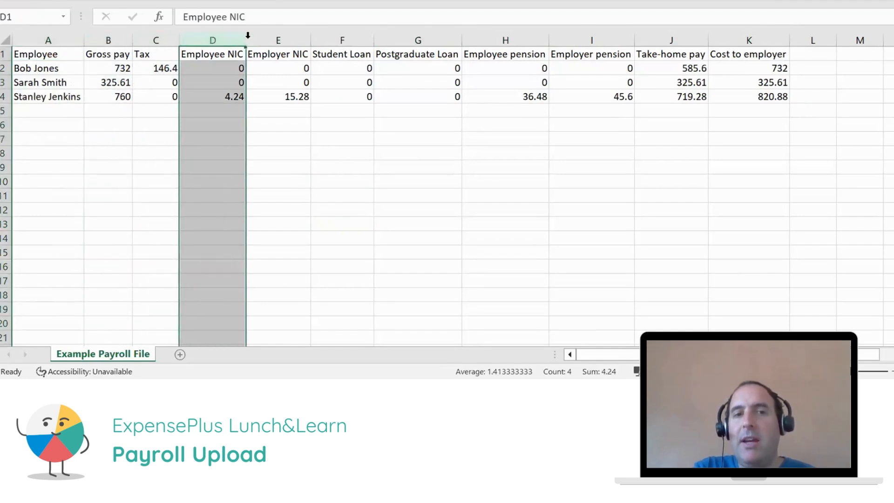
pyautogui.click(255, 38)
pyautogui.click(119, 37)
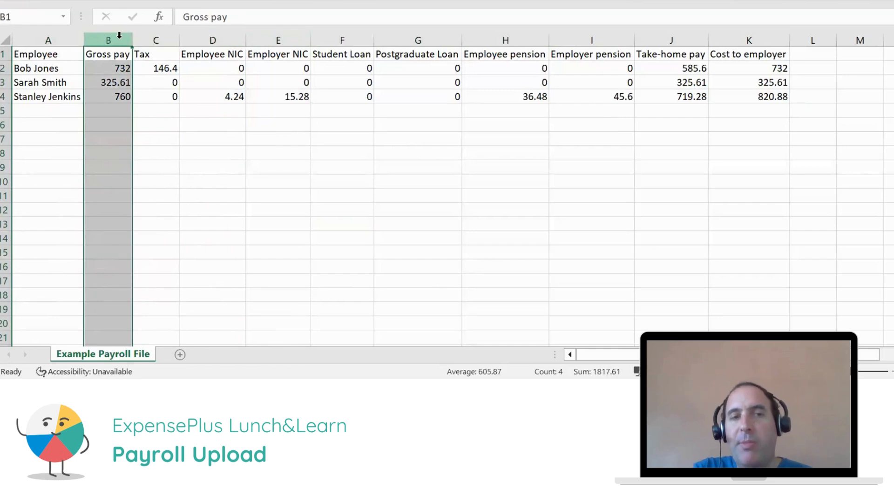
pyautogui.click(141, 36)
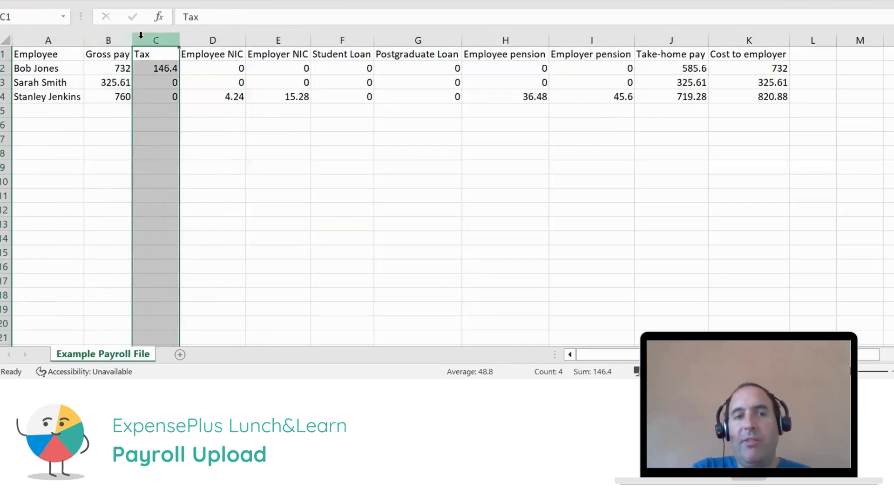
pyautogui.click(205, 38)
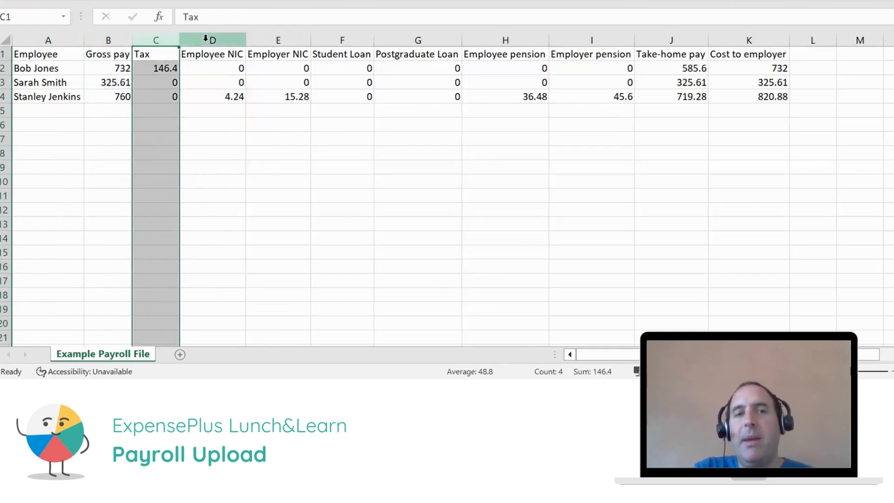
pyautogui.click(262, 39)
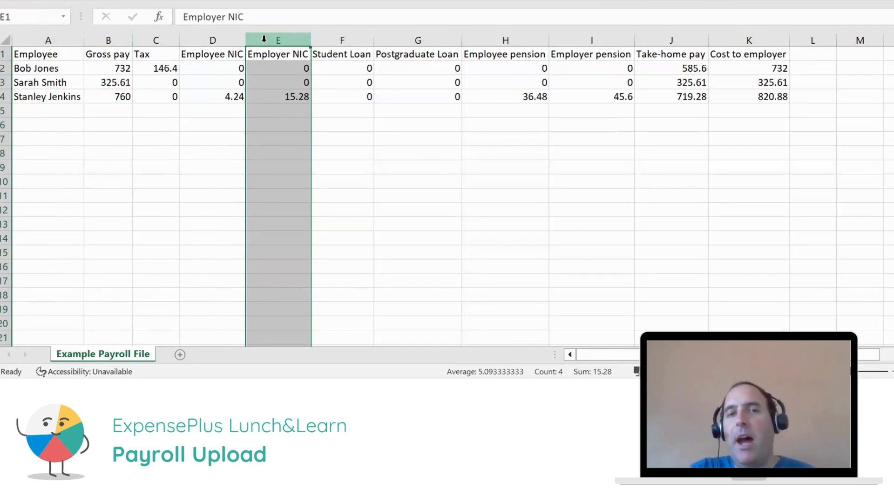
pyautogui.click(329, 37)
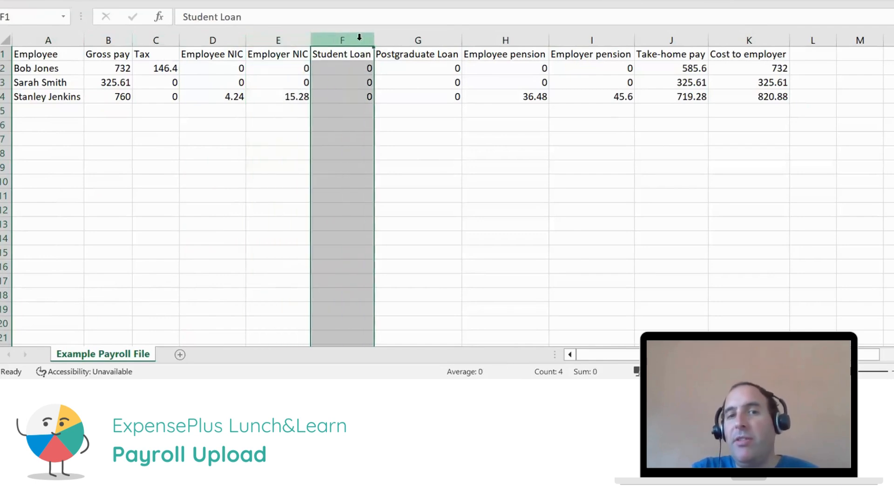
pyautogui.click(391, 40)
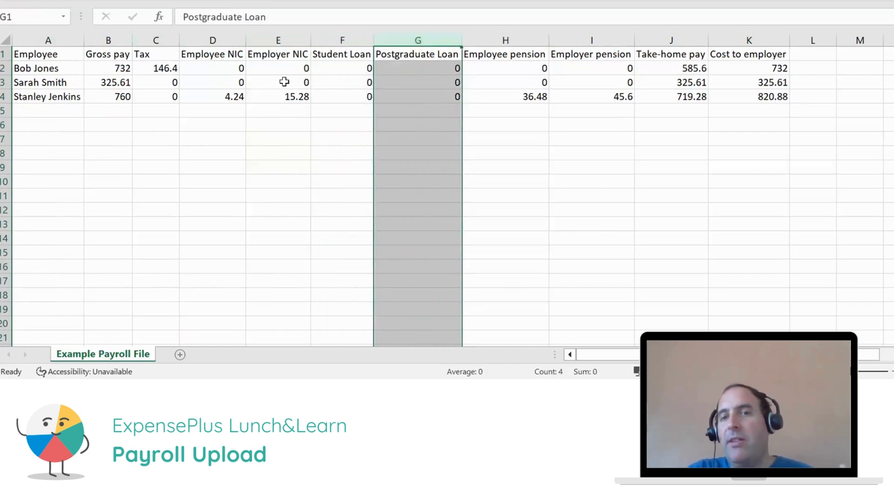
pyautogui.click(213, 113)
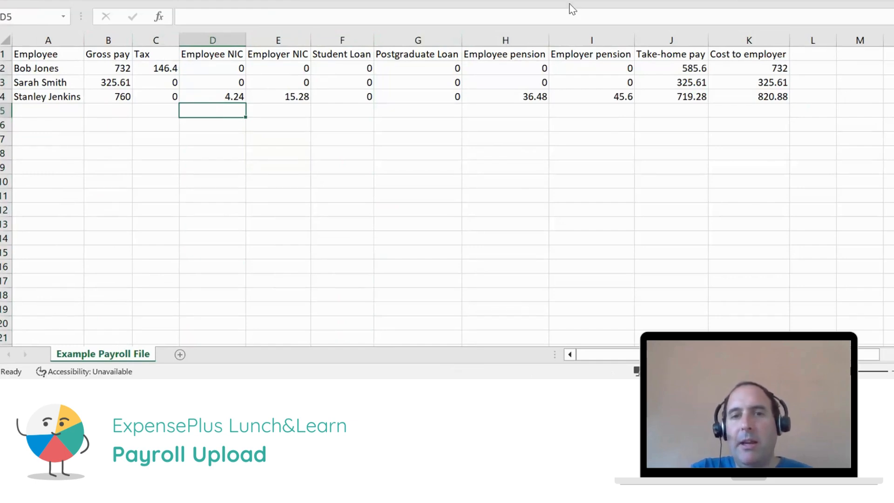
# Switch back to ExpensePlus, return to the payroll settings and go on to the Payroll Upload overview
pyautogui.click(371, 75)
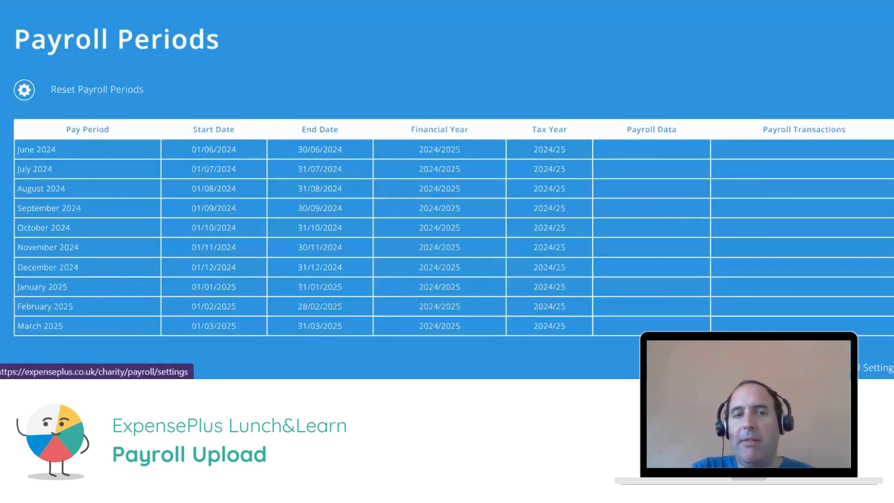
pyautogui.click(877, 367)
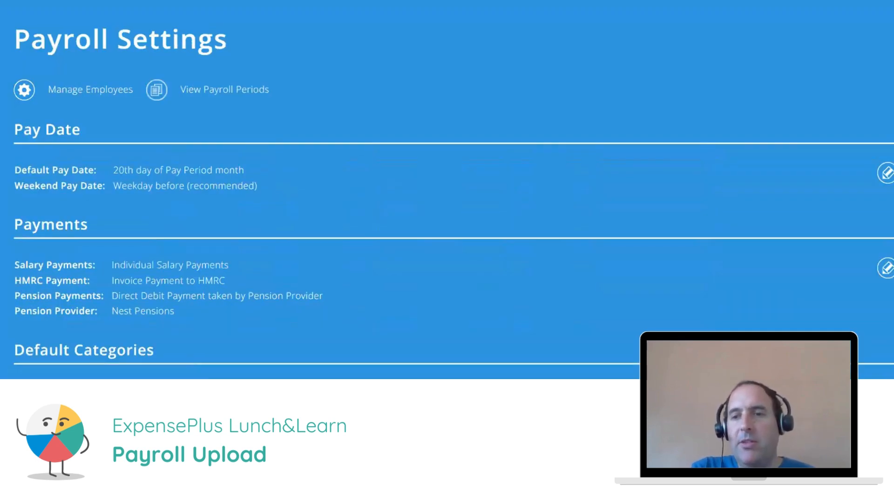
pyautogui.scroll(-3, 447, 232)
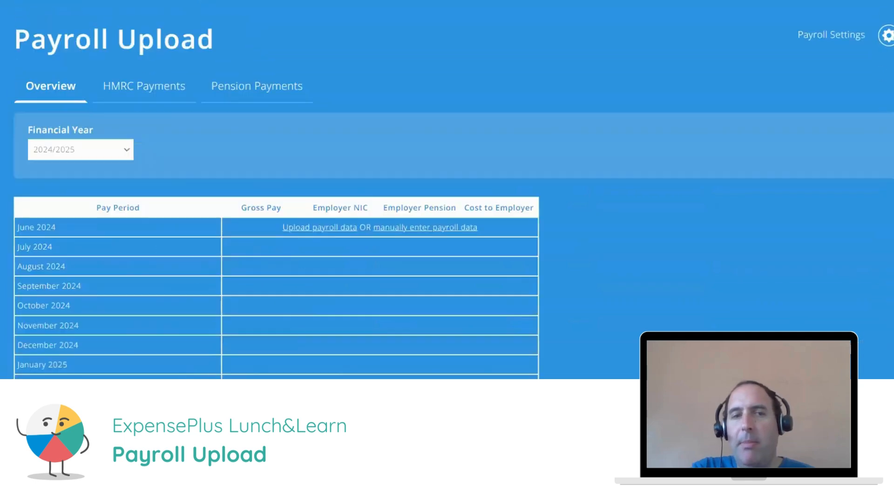
pyautogui.moveTo(16, 38); pyautogui.dragTo(225, 32)
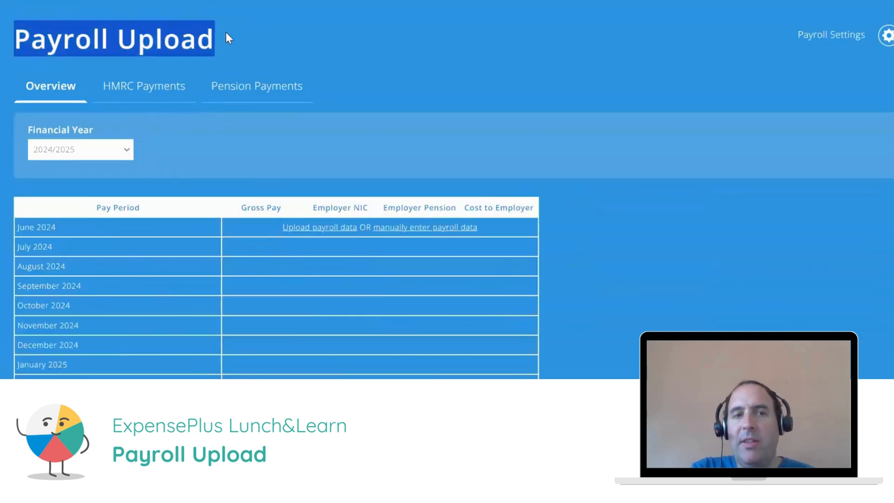
pyautogui.click(308, 28)
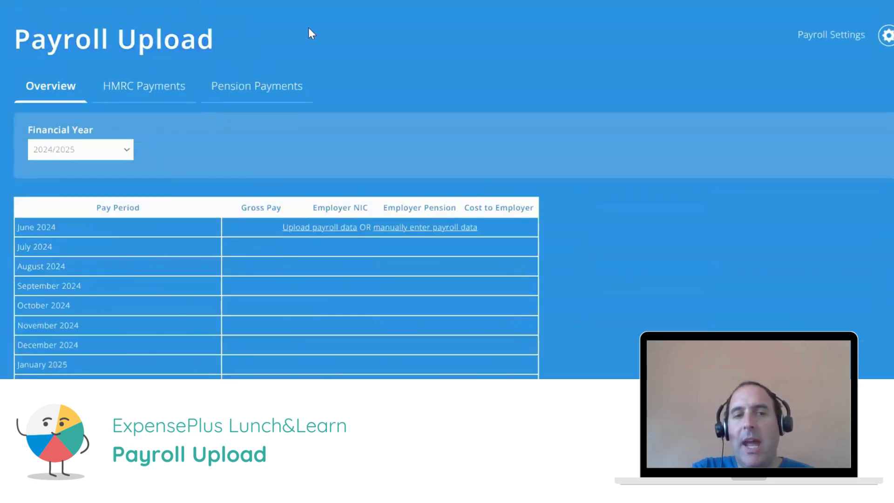
# Upload Example Payroll File.csv from the Desktop as the payroll data for the June 2024 pay period
pyautogui.click(309, 227)
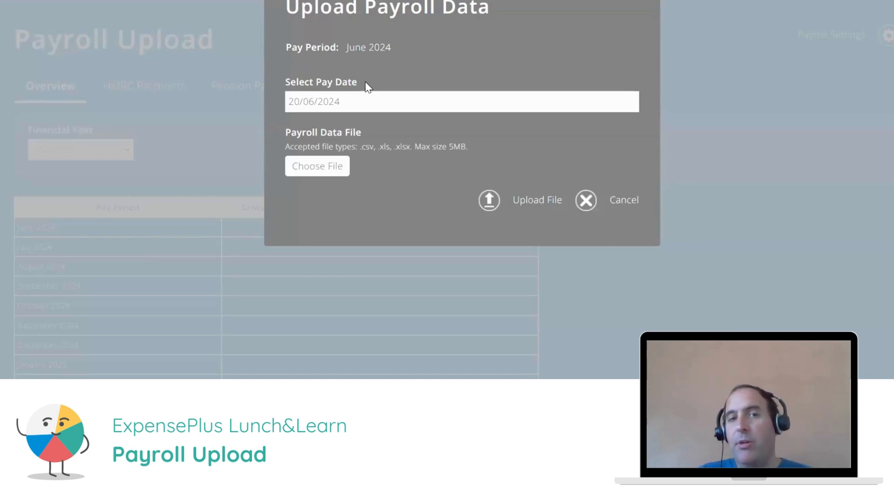
pyautogui.click(321, 167)
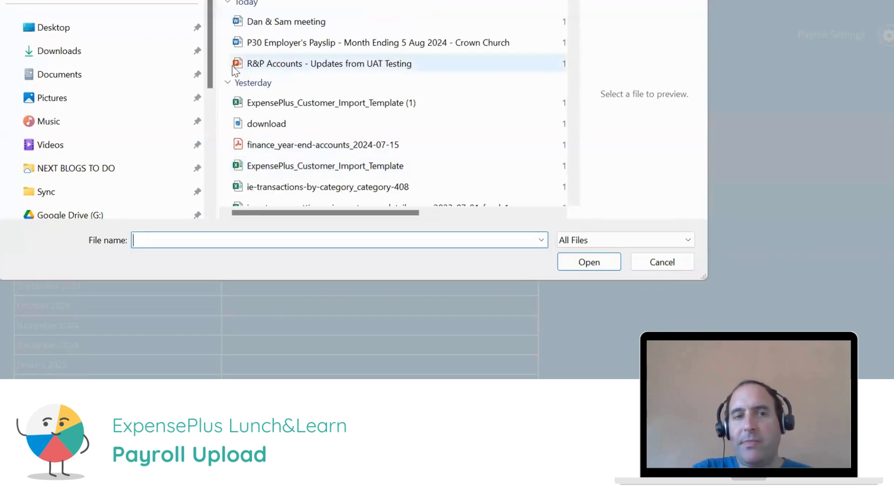
pyautogui.click(75, 31)
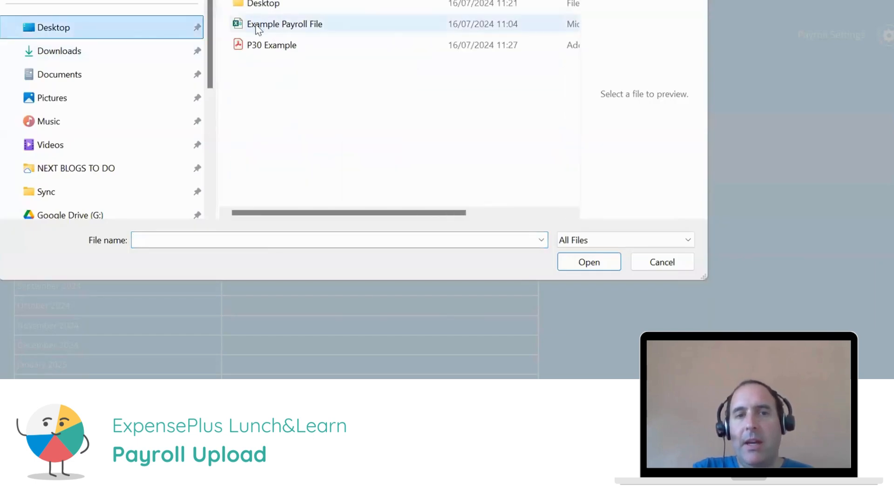
pyautogui.click(580, 268)
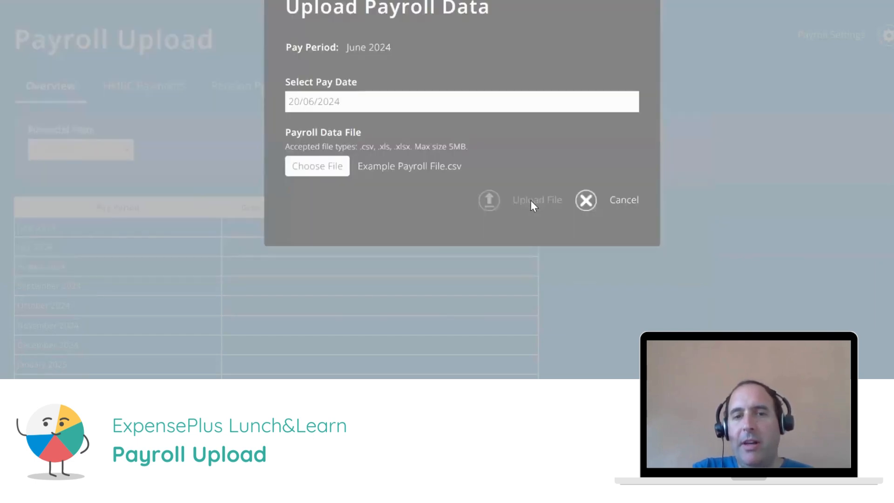
pyautogui.click(530, 200)
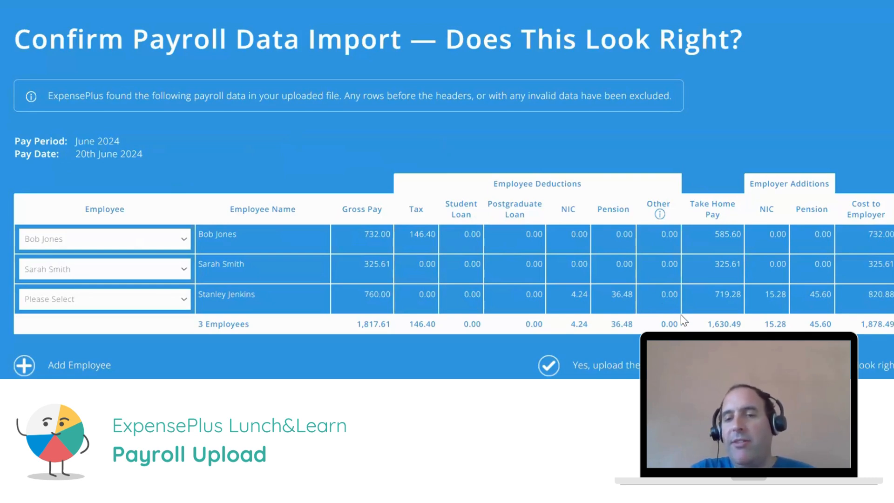
# Reject the import preview and examine the column mapping, including the options available for the Tax and Postgraduate Loan columns
pyautogui.click(744, 365)
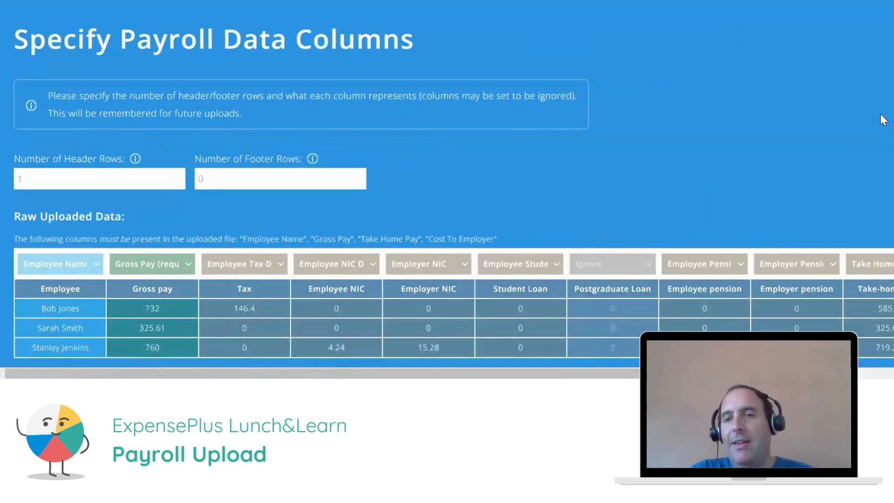
pyautogui.scroll(-1, 447, 186)
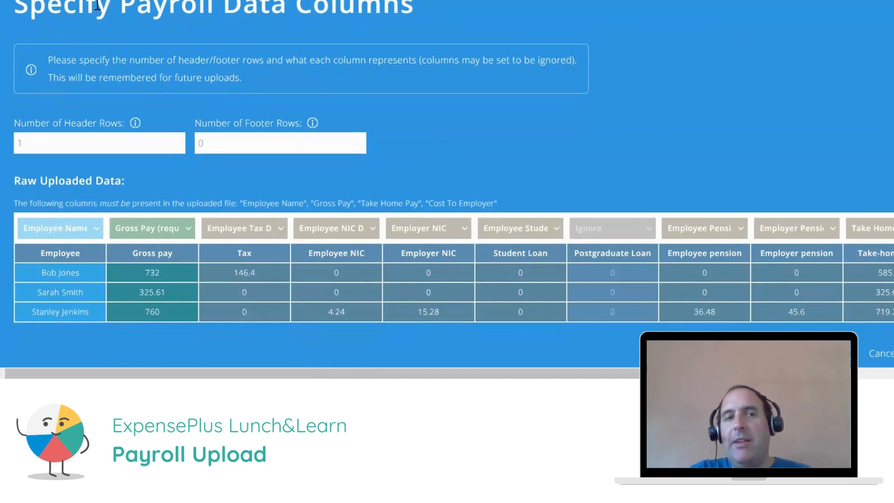
pyautogui.moveTo(31, 3); pyautogui.dragTo(374, 7)
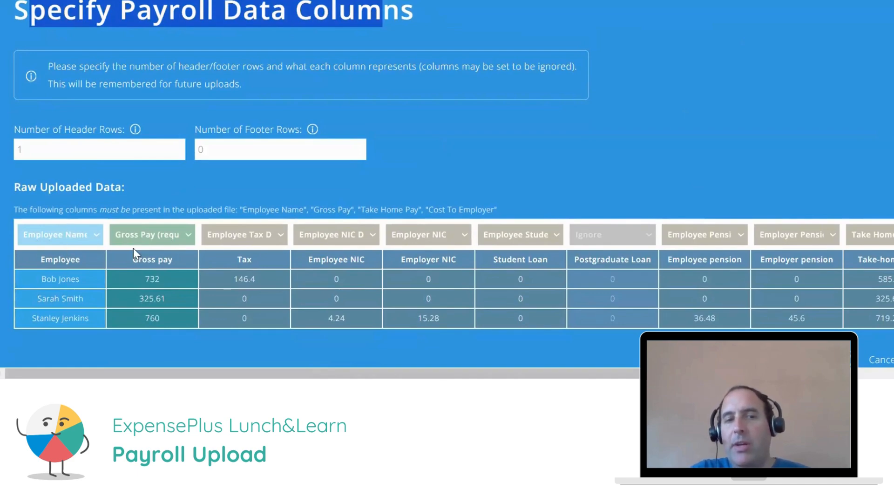
pyautogui.click(270, 238)
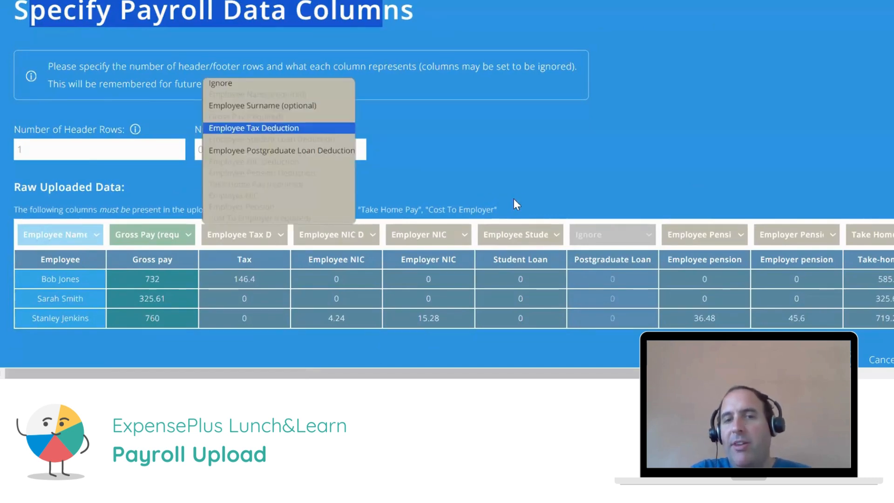
pyautogui.click(501, 170)
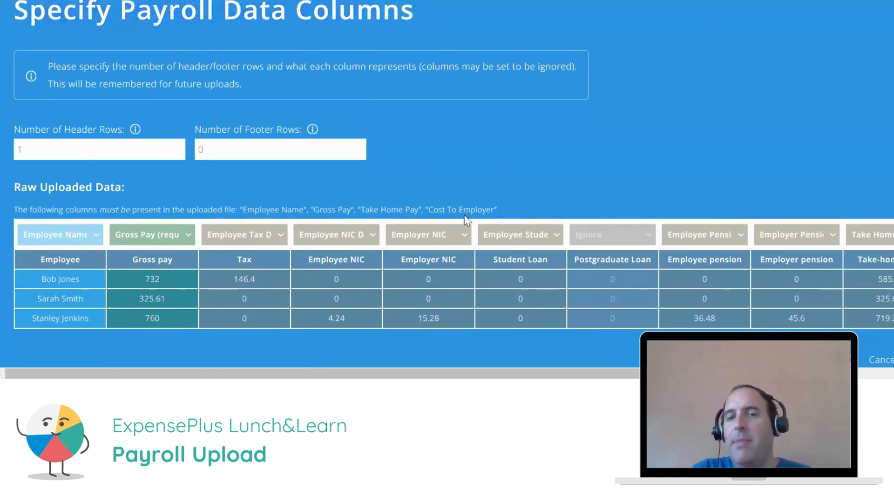
pyautogui.click(622, 233)
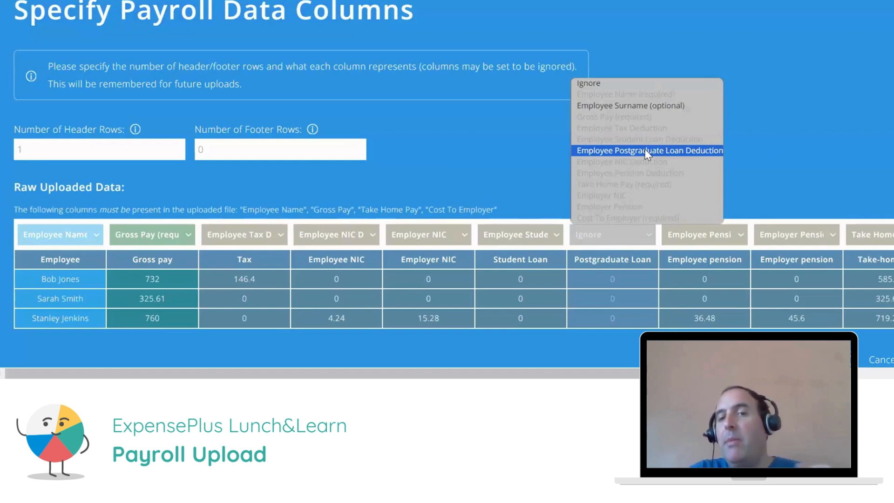
pyautogui.click(809, 149)
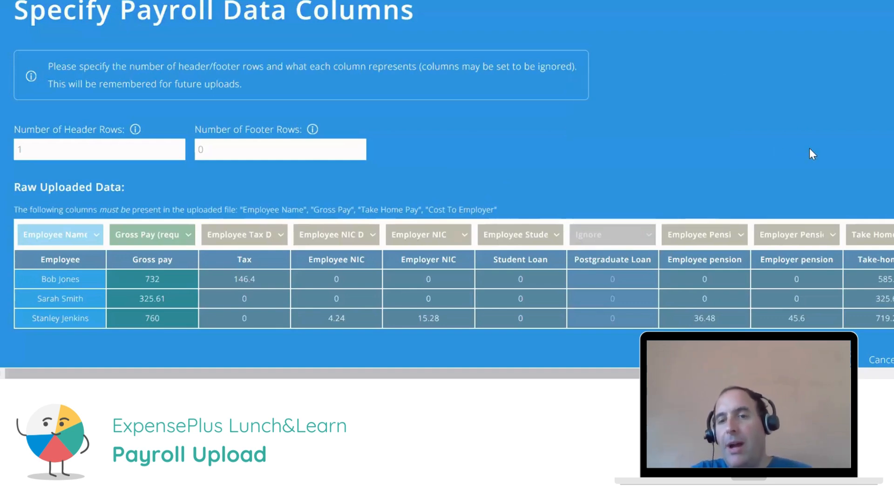
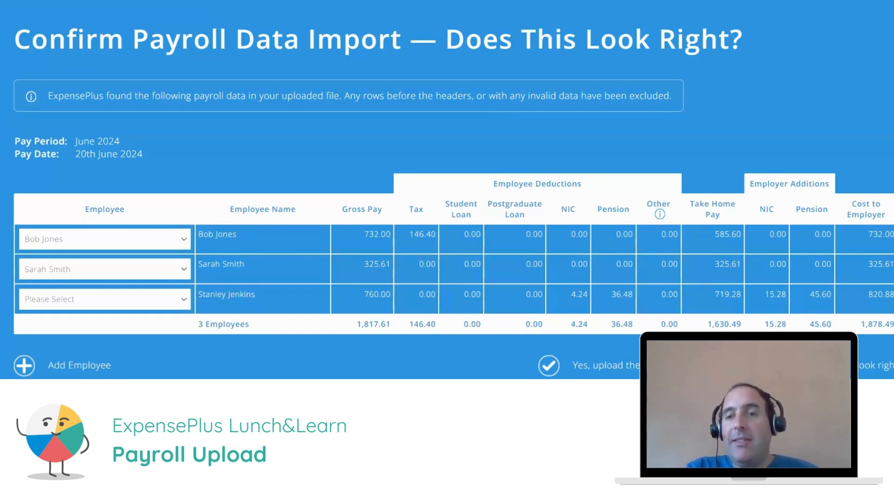
# Match the unassigned third row to the existing employee with the shortened first name and accept the payroll data import
pyautogui.scroll(-1, 447, 210)
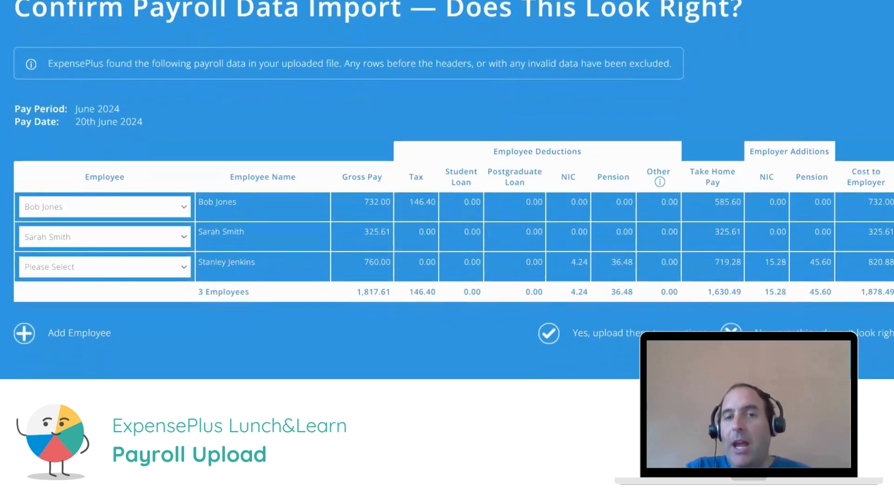
pyautogui.scroll(1, 447, 209)
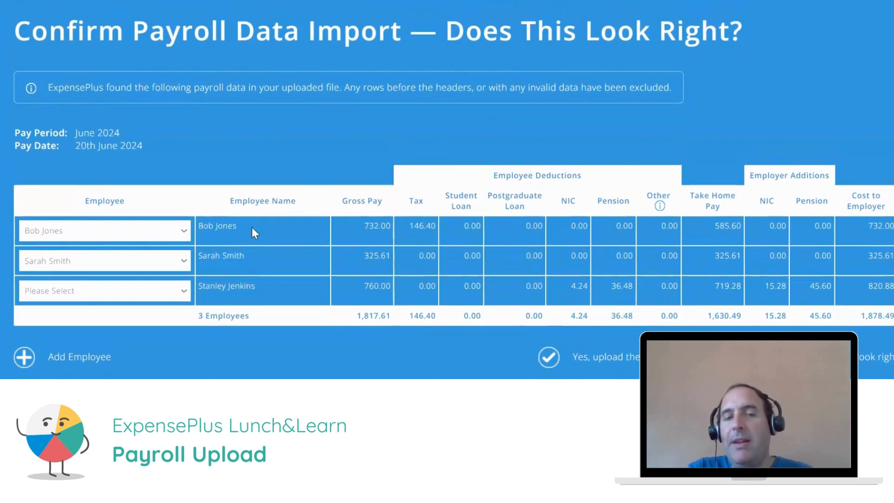
pyautogui.moveTo(252, 227); pyautogui.dragTo(198, 227)
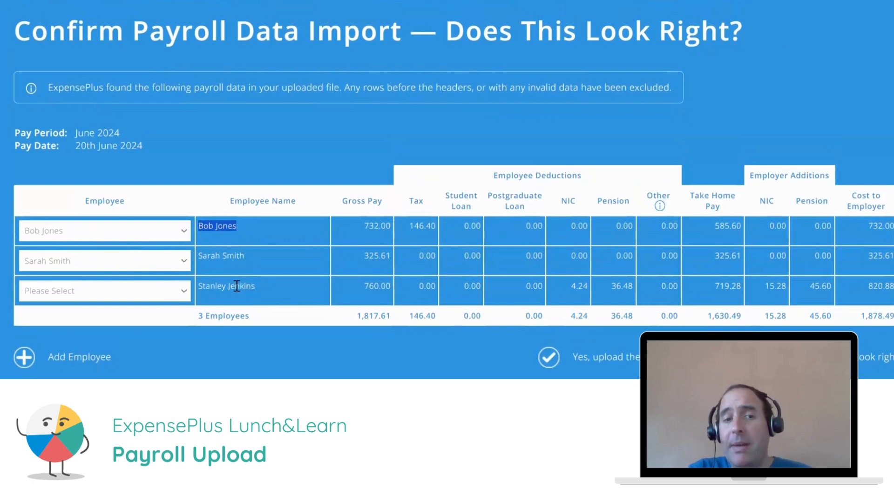
pyautogui.click(171, 290)
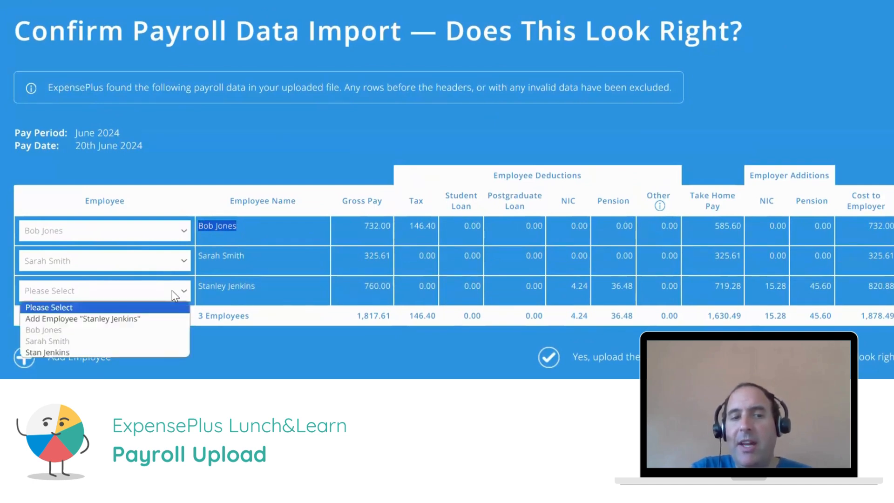
pyautogui.click(48, 352)
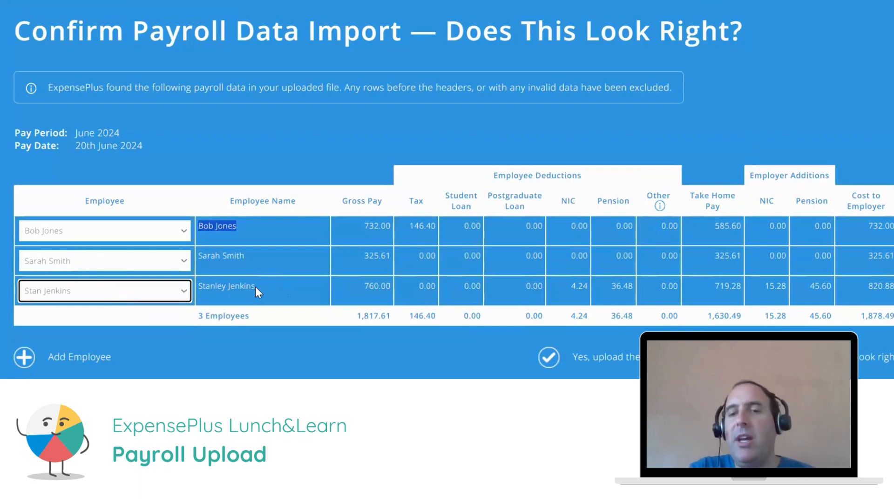
pyautogui.click(577, 356)
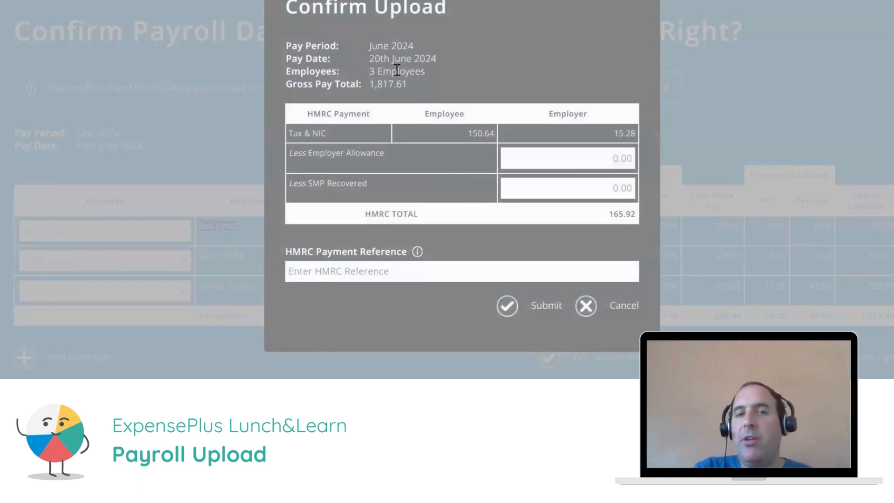
# Review the employee count, gross pay total, and employee and employer Tax & NIC amounts in the upload confirmation
pyautogui.moveTo(368, 70); pyautogui.dragTo(425, 62)
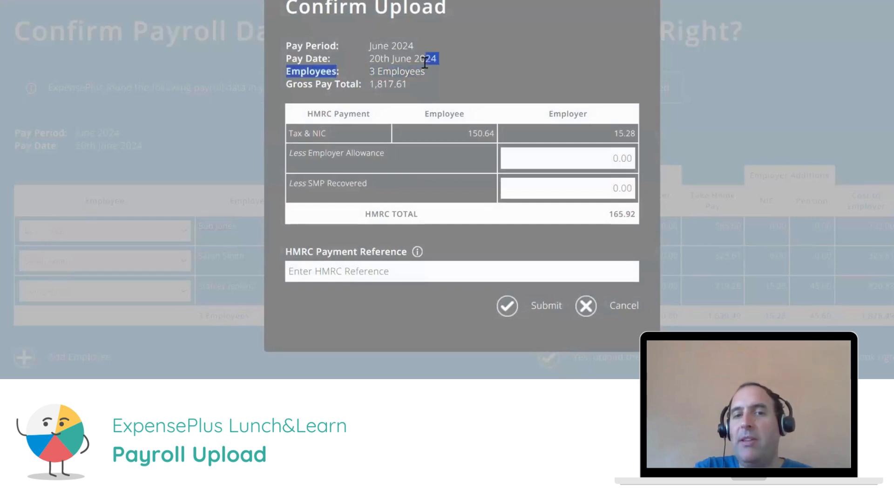
pyautogui.moveTo(369, 84); pyautogui.dragTo(406, 83)
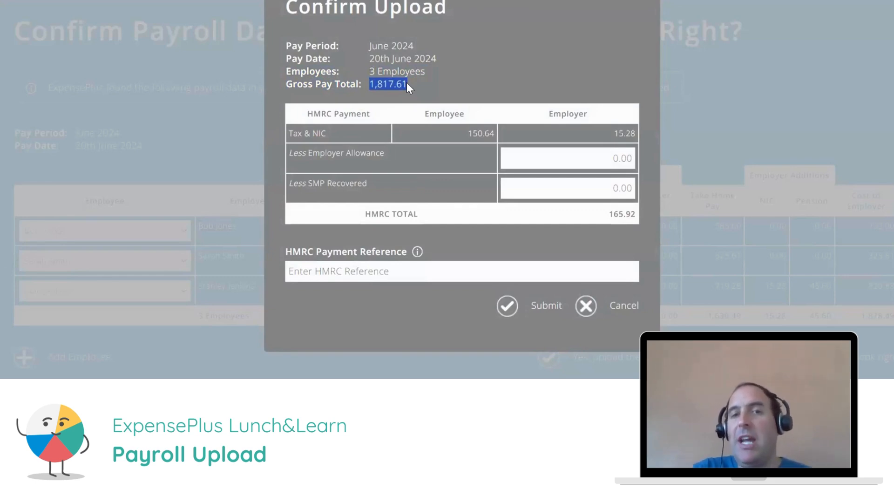
pyautogui.click(466, 83)
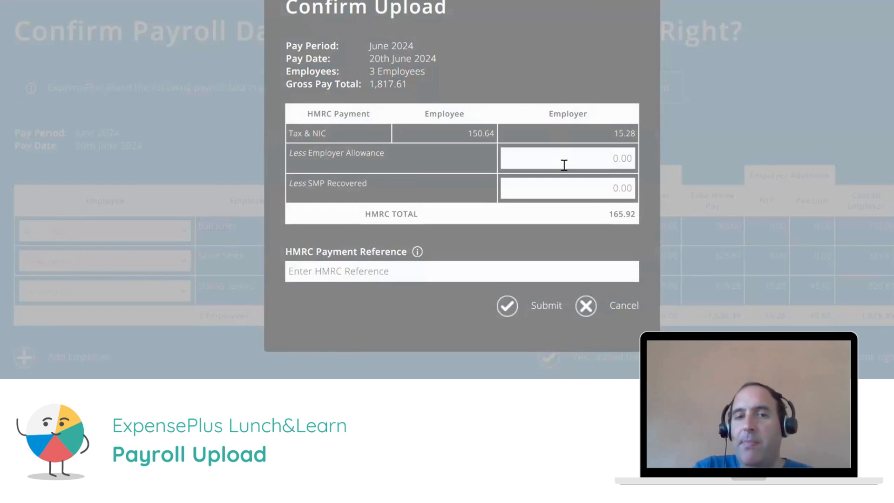
pyautogui.moveTo(298, 133); pyautogui.dragTo(491, 128)
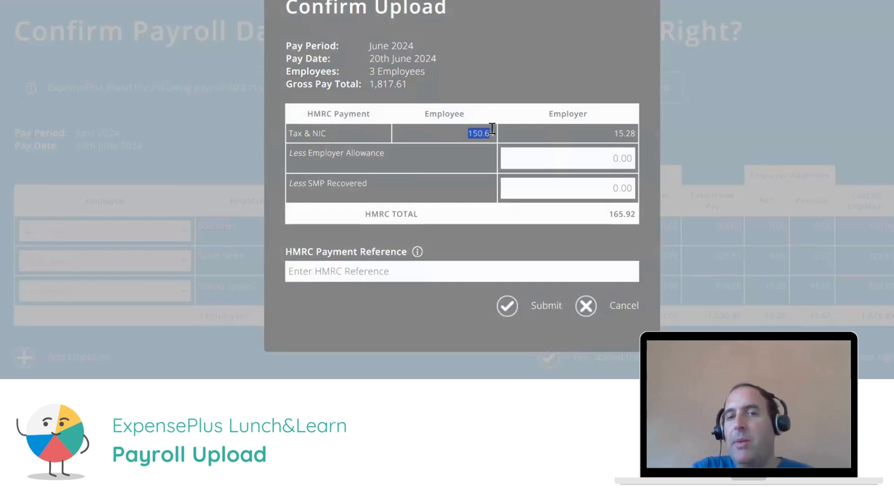
pyautogui.moveTo(613, 133); pyautogui.dragTo(628, 135)
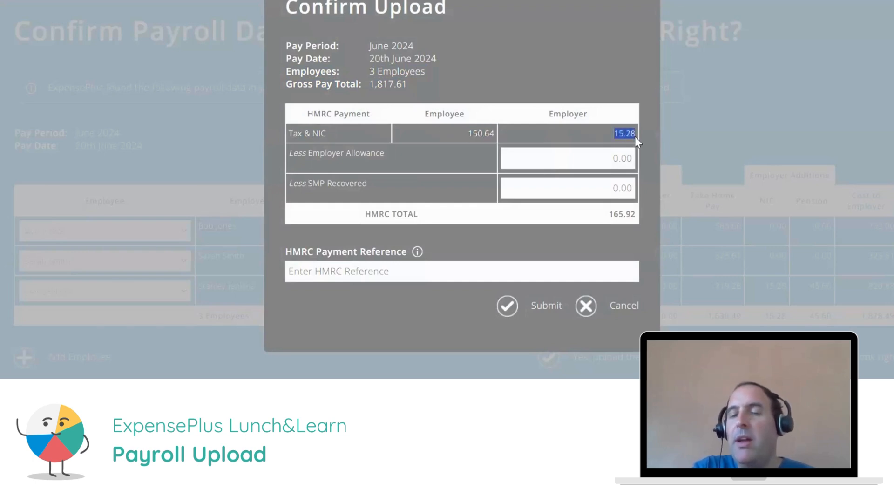
pyautogui.click(634, 135)
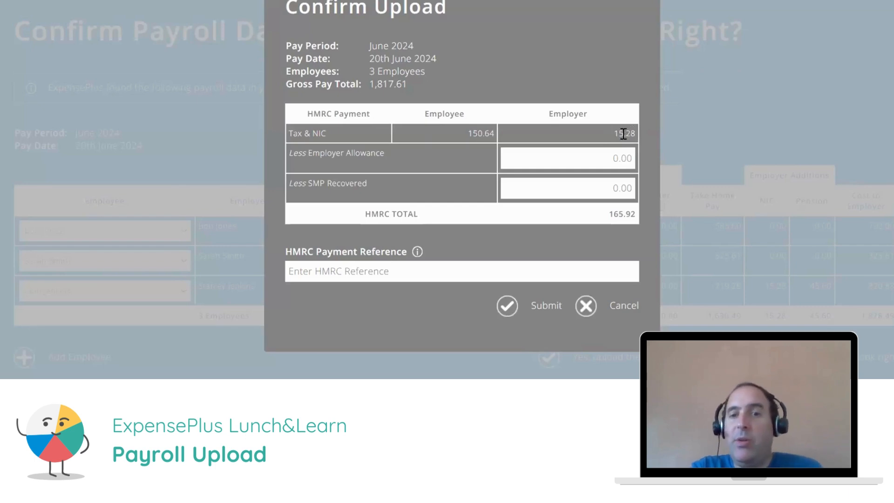
# Set the Employer Allowance deduction from the HMRC payment to 15.28
pyautogui.click(606, 159)
pyautogui.write('15.28')
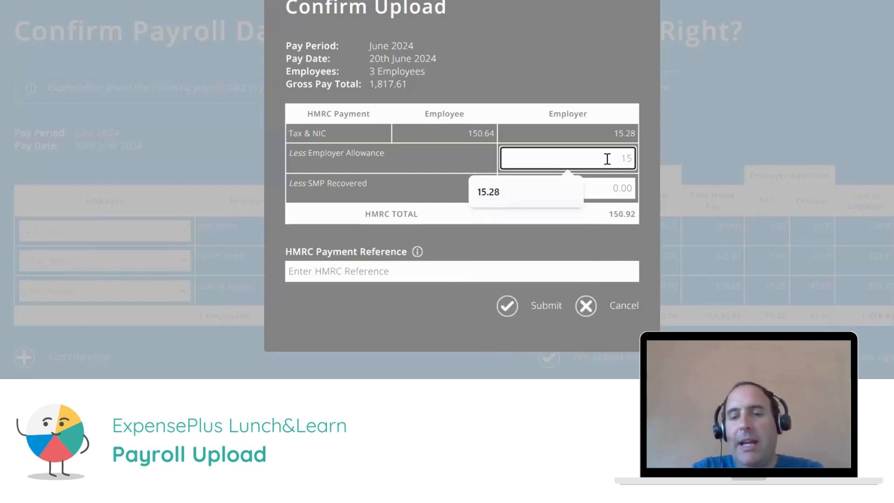
pyautogui.click(612, 66)
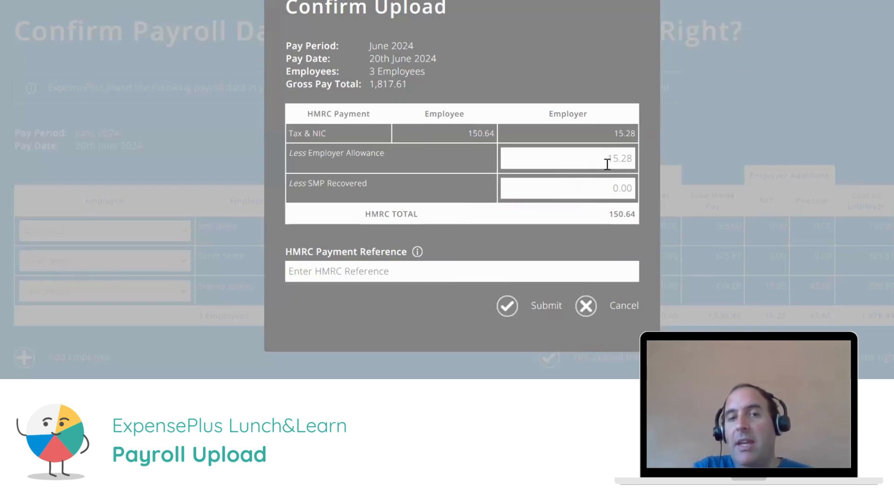
pyautogui.moveTo(595, 160); pyautogui.dragTo(628, 156)
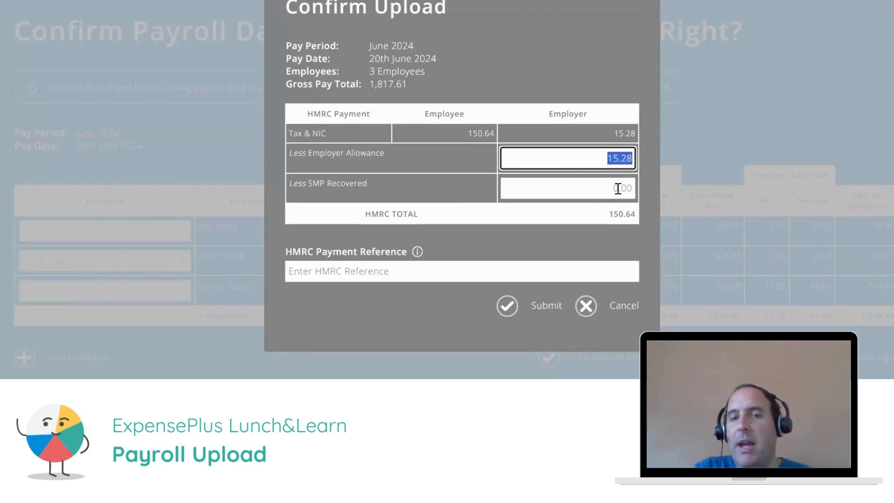
pyautogui.click(548, 82)
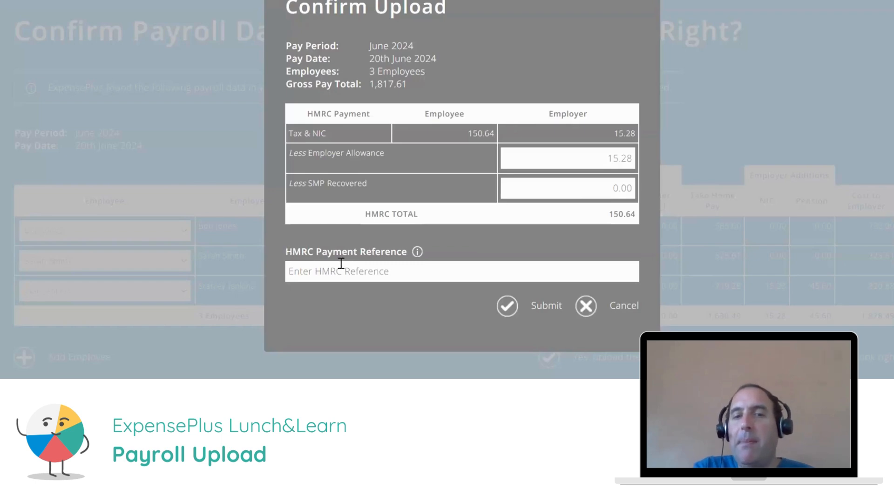
# Enter the HMRC payment reference from the saved suggestion, change its last digit to 3, and submit the payroll upload
pyautogui.click(352, 271)
pyautogui.press('Down')
pyautogui.press('Return')
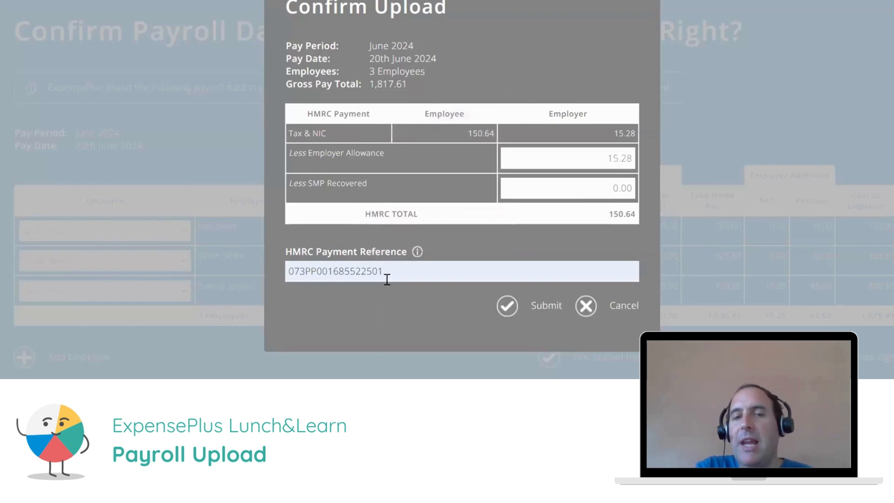
pyautogui.press('BackSpace')
pyautogui.write('3')
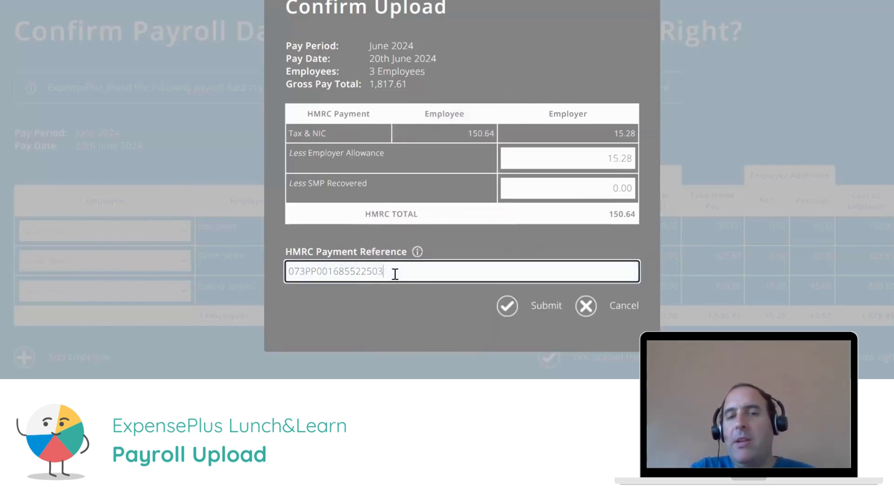
pyautogui.moveTo(384, 271); pyautogui.dragTo(361, 271)
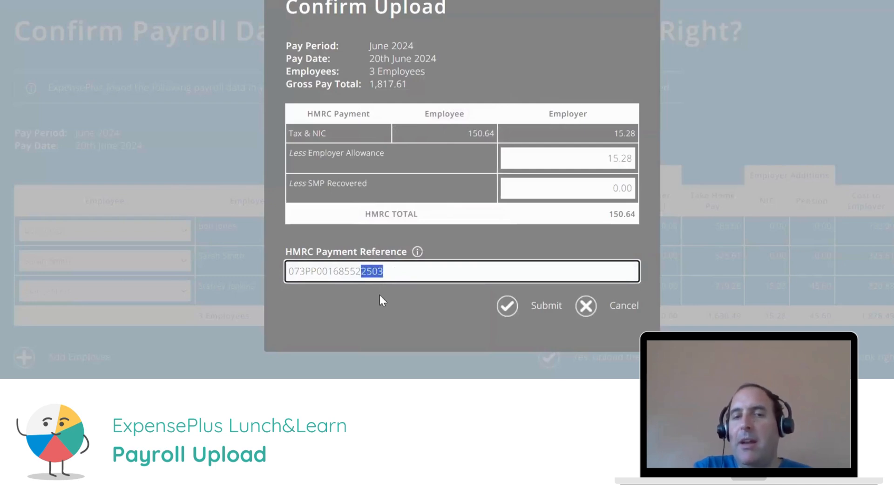
pyautogui.moveTo(285, 270); pyautogui.dragTo(356, 267)
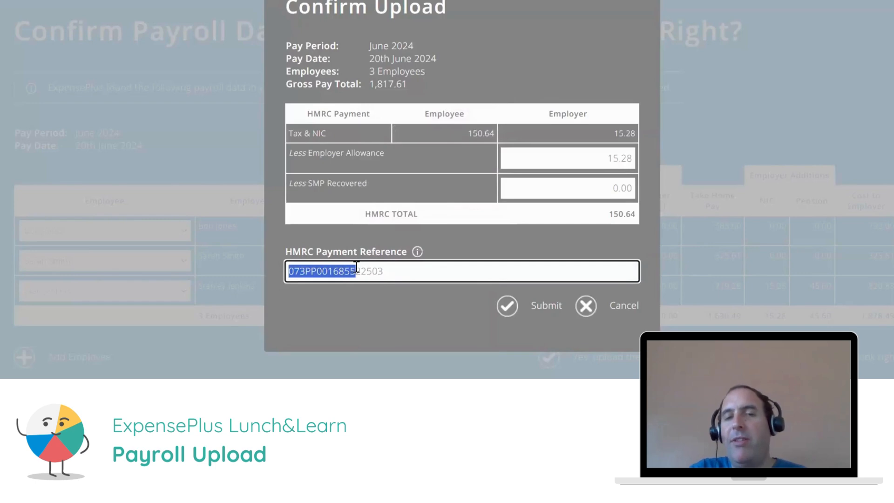
pyautogui.click(364, 295)
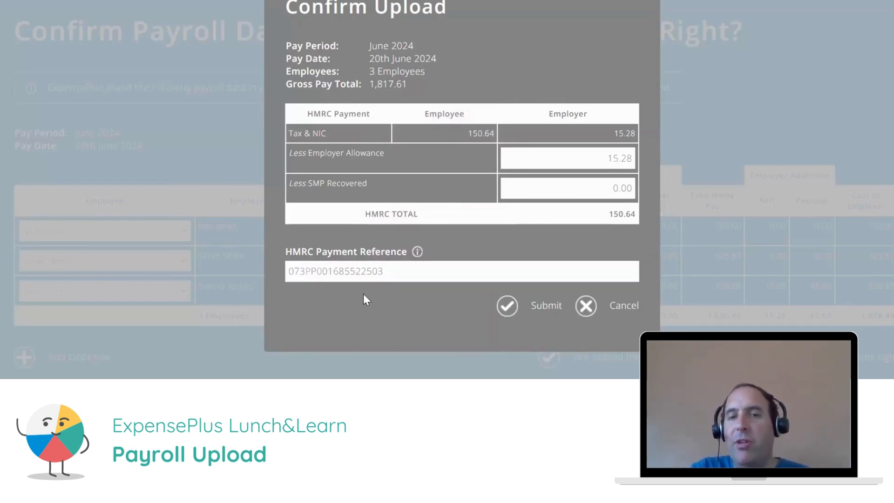
pyautogui.click(519, 303)
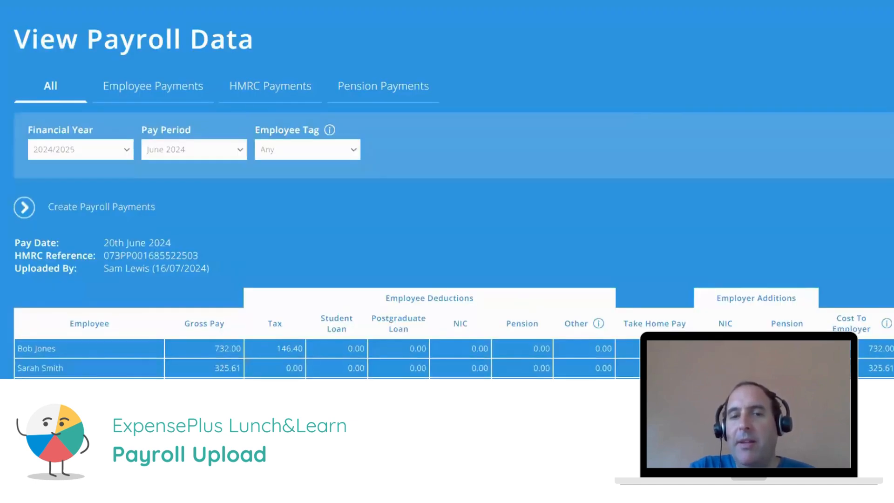
# Review the June 2024 payroll data by employee, including the uploaded-name note, deductions, HMRC and pension tables, and return to the payroll overview
pyautogui.scroll(-4, 447, 210)
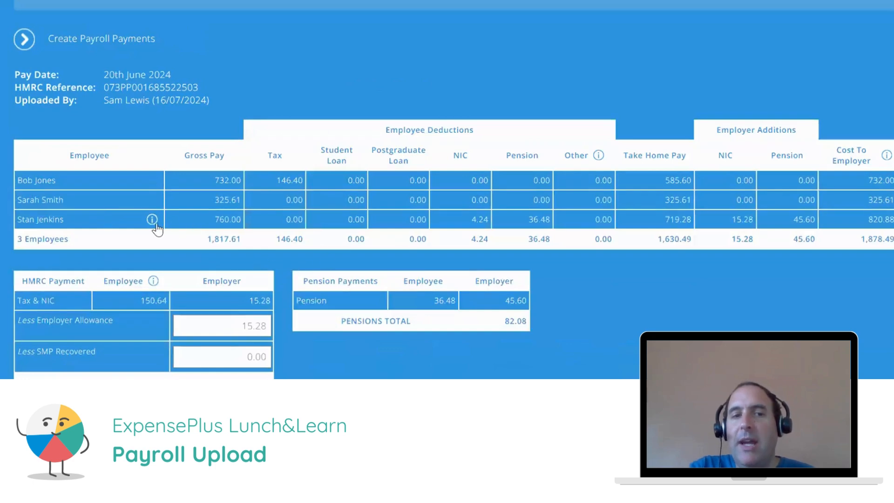
pyautogui.moveTo(146, 225)
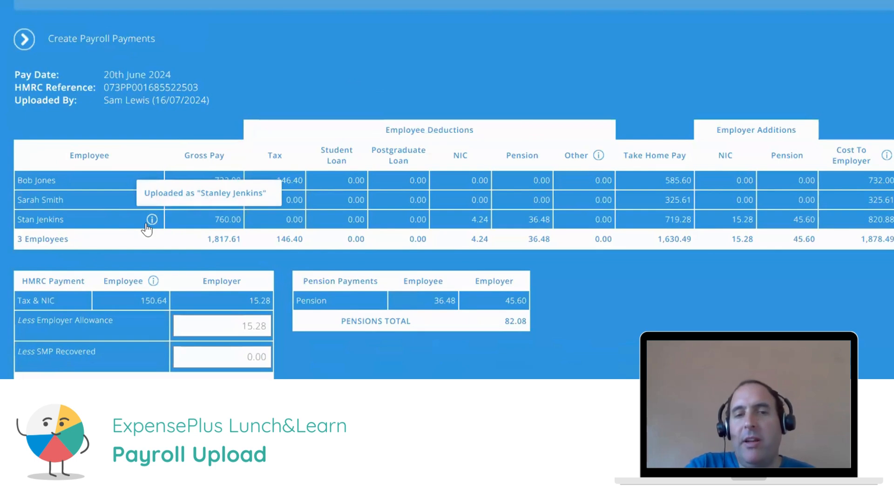
pyautogui.moveTo(191, 155); pyautogui.dragTo(889, 241)
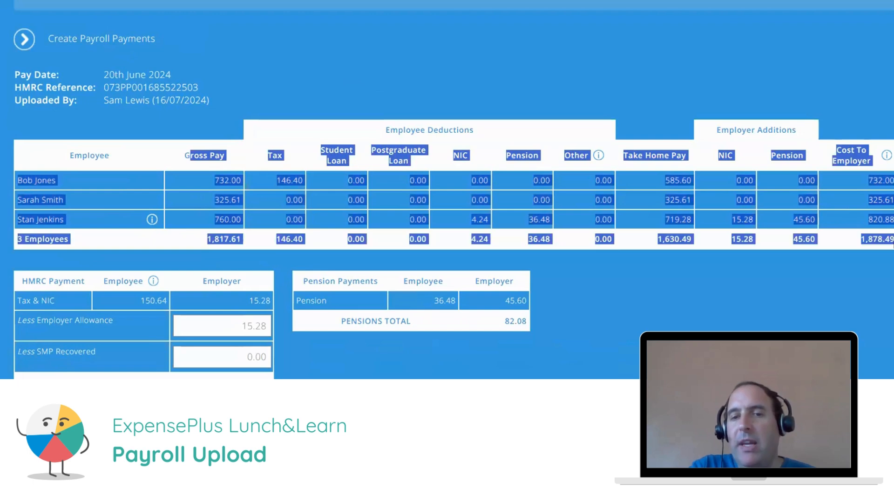
pyautogui.click(837, 274)
pyautogui.scroll(-2, 732, 224)
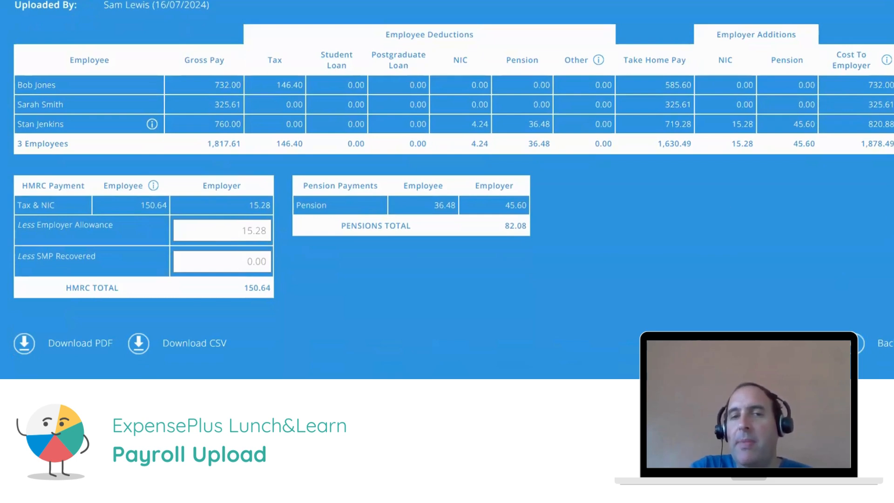
pyautogui.scroll(2, 775, 211)
pyautogui.moveTo(858, 226); pyautogui.dragTo(19, 182)
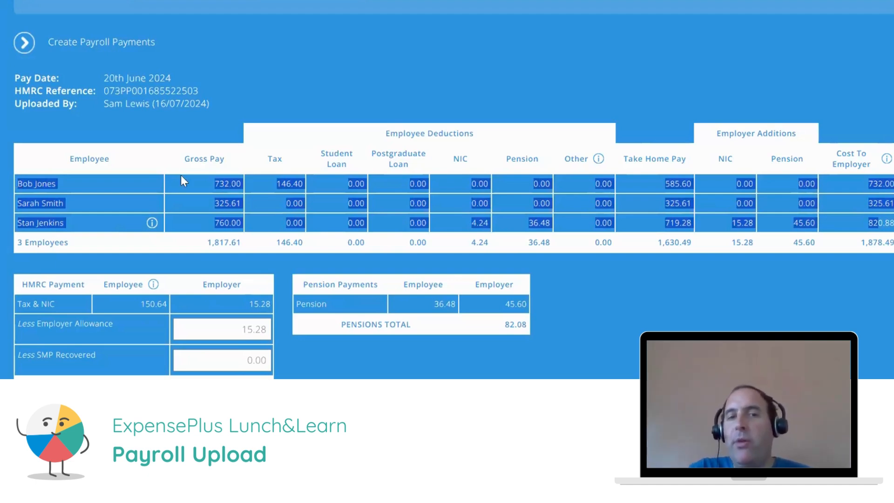
pyautogui.click(231, 186)
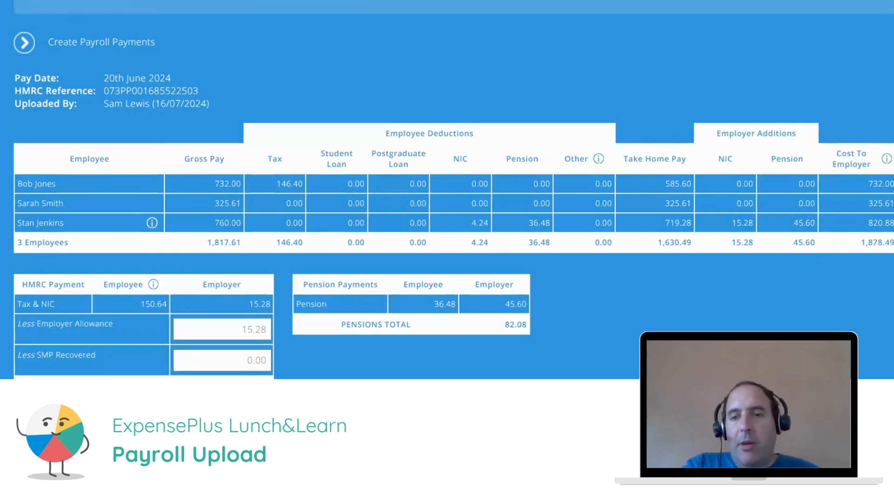
pyautogui.scroll(-3, 885, 243)
pyautogui.click(884, 243)
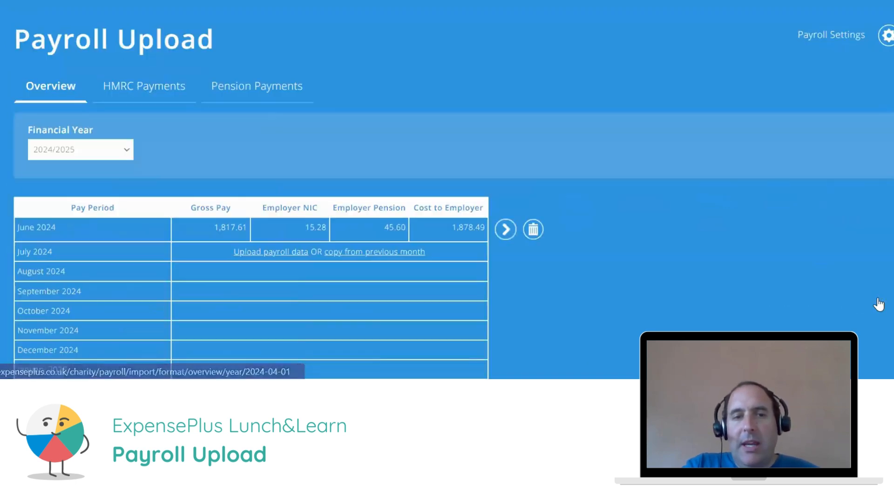
pyautogui.click(269, 253)
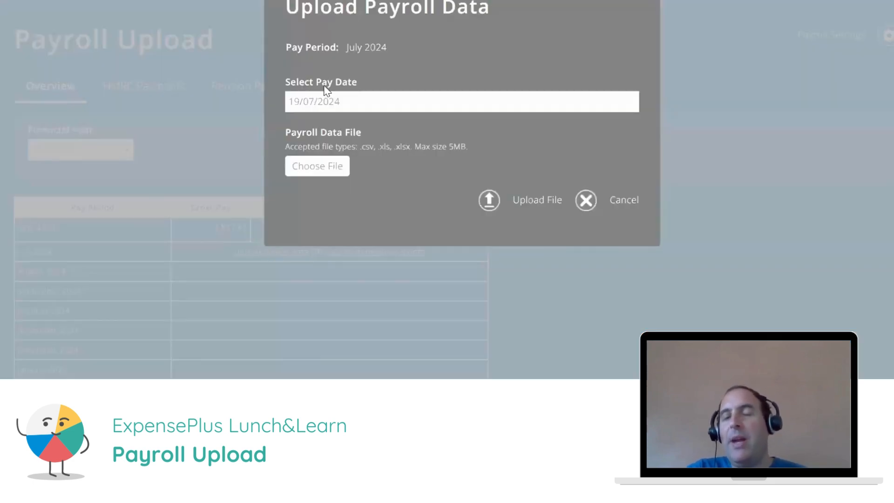
pyautogui.click(316, 166)
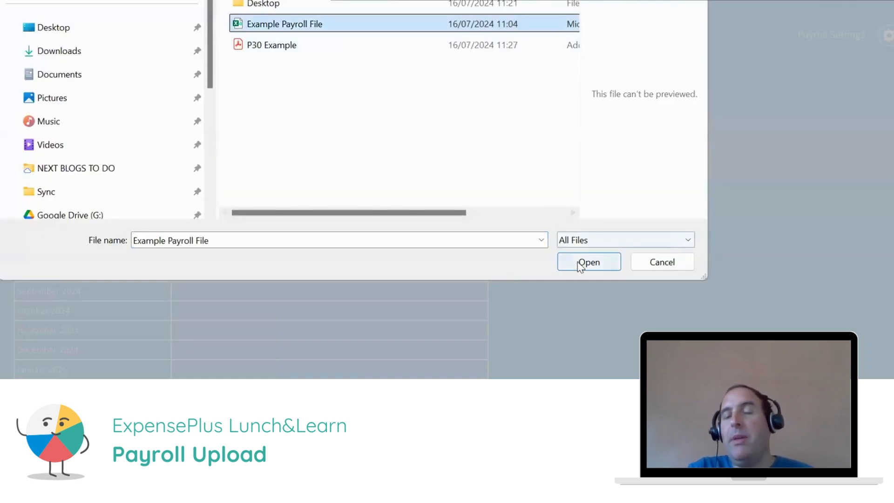
pyautogui.click(587, 262)
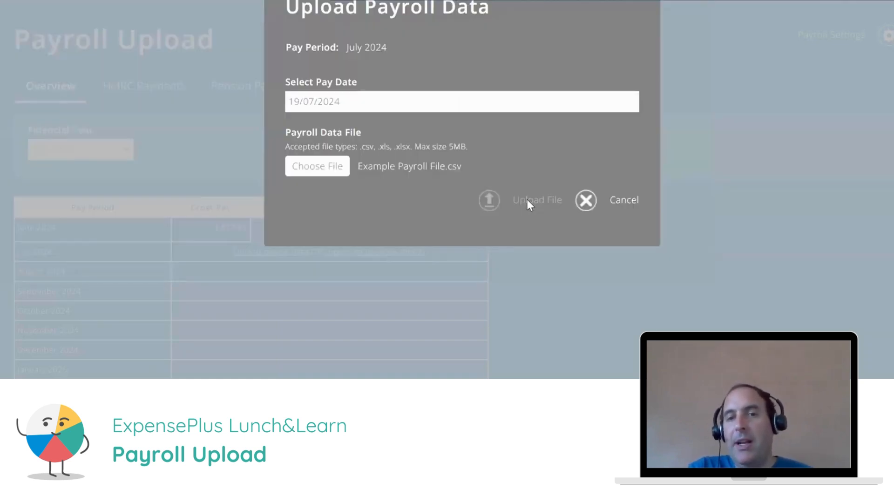
pyautogui.click(528, 200)
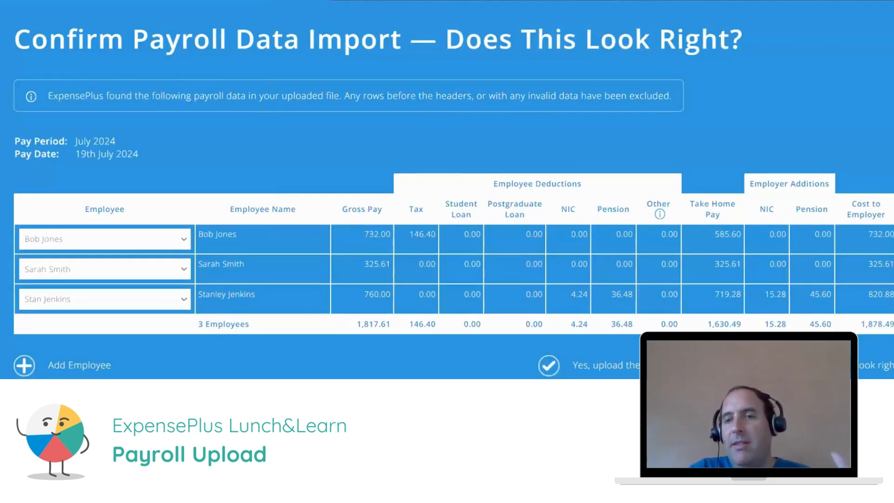
pyautogui.scroll(-1, 669, 326)
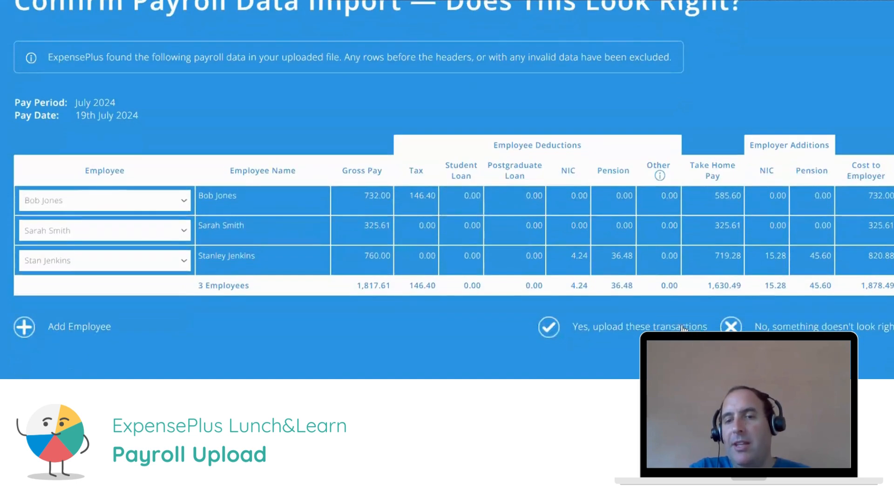
pyautogui.click(669, 326)
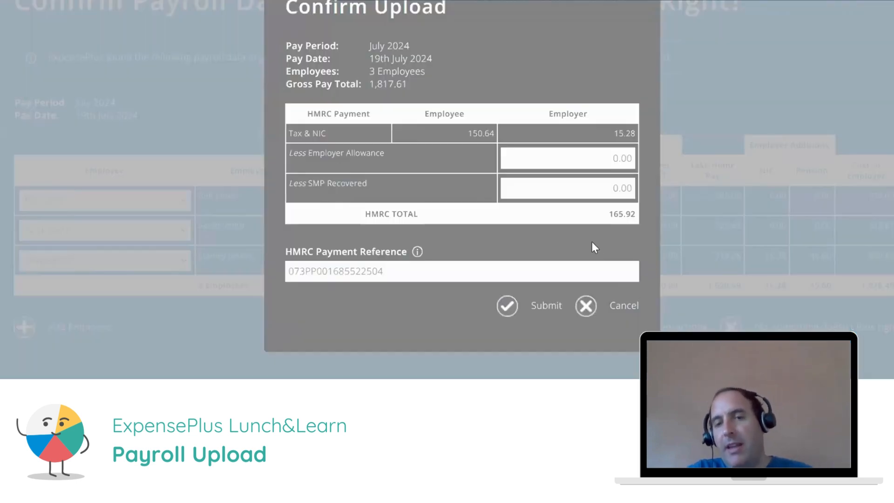
pyautogui.click(613, 308)
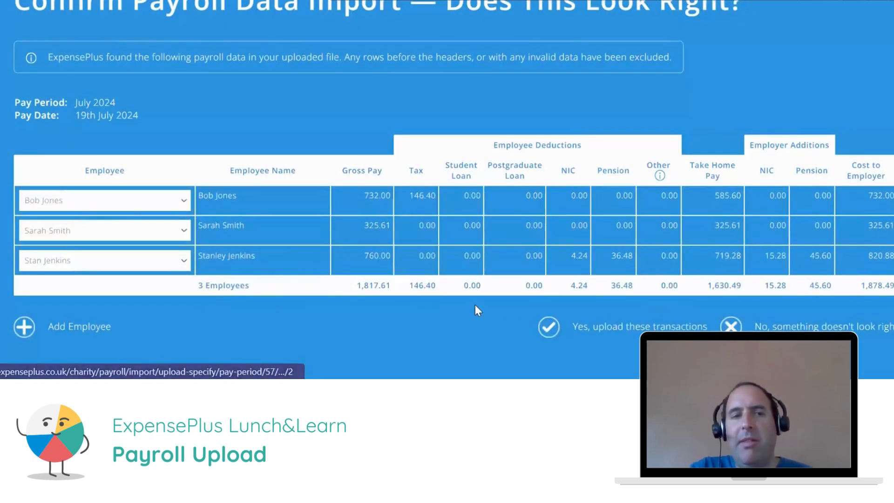
pyautogui.hotkey('alt', 'Left')
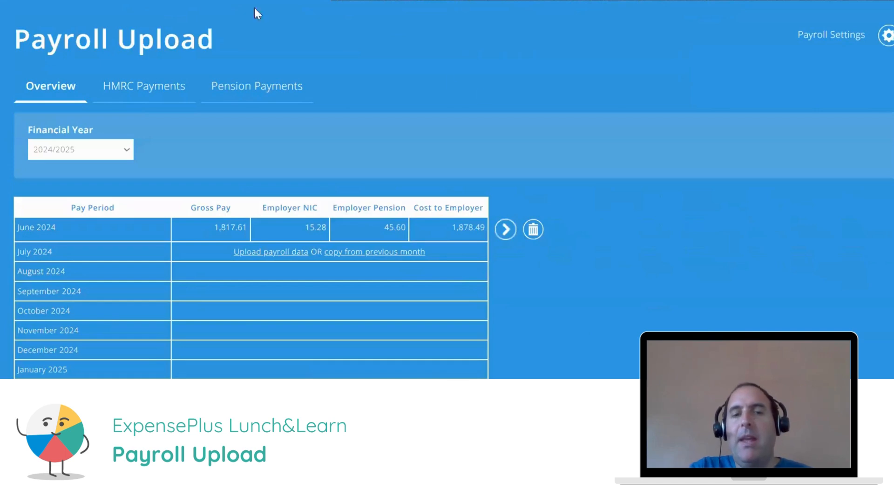
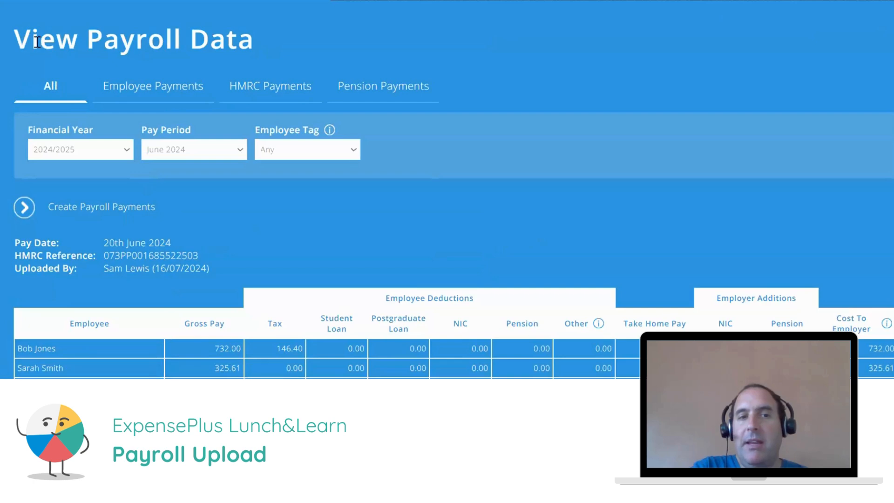
# Return to the payroll overview and open the payroll payment creation page for June 2024
pyautogui.moveTo(39, 41); pyautogui.dragTo(208, 39)
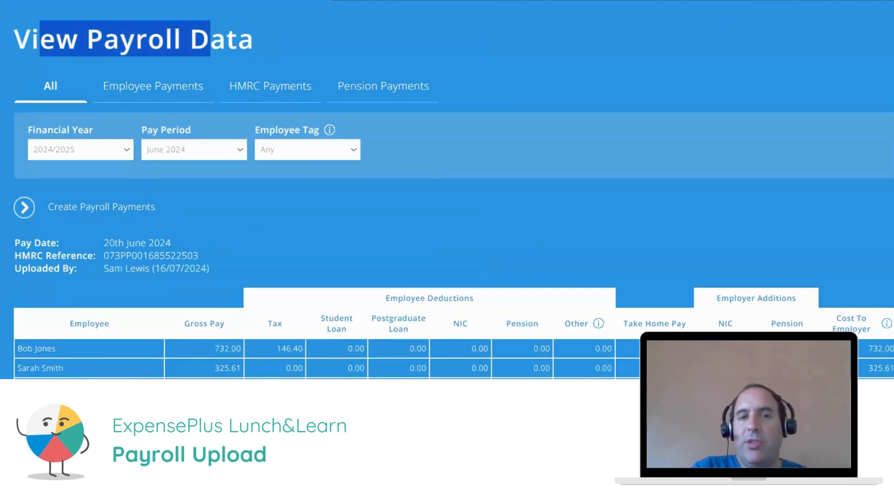
pyautogui.hotkey('alt', 'Left')
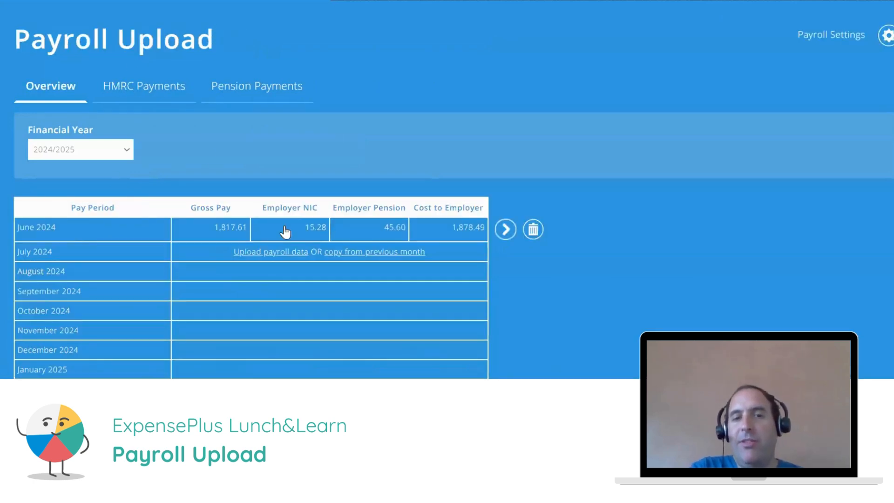
pyautogui.click(504, 230)
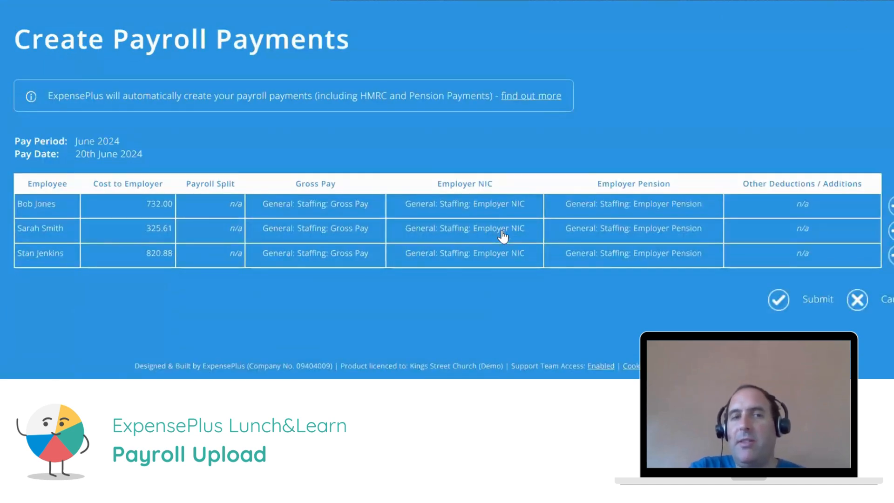
pyautogui.moveTo(19, 37); pyautogui.dragTo(355, 18)
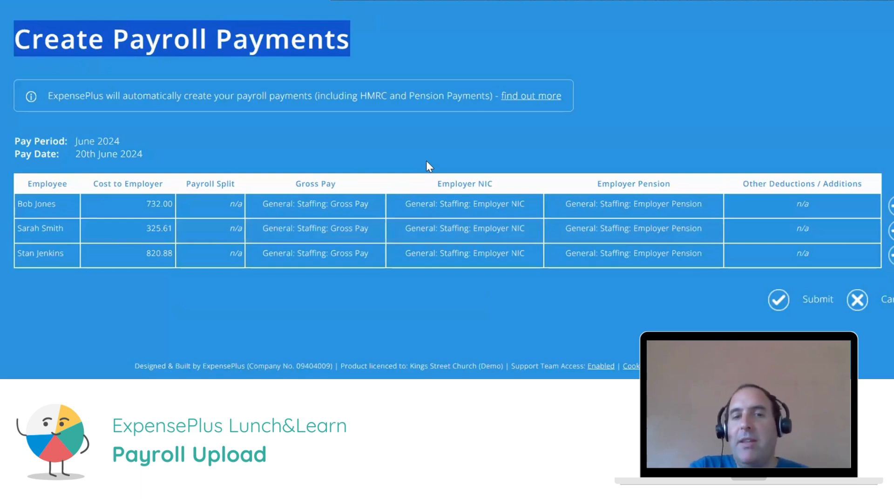
# Edit the second employee's payroll split and set the fund for Gross Pay, Employer NIC and Employer Pension to Foodbank
pyautogui.click(344, 233)
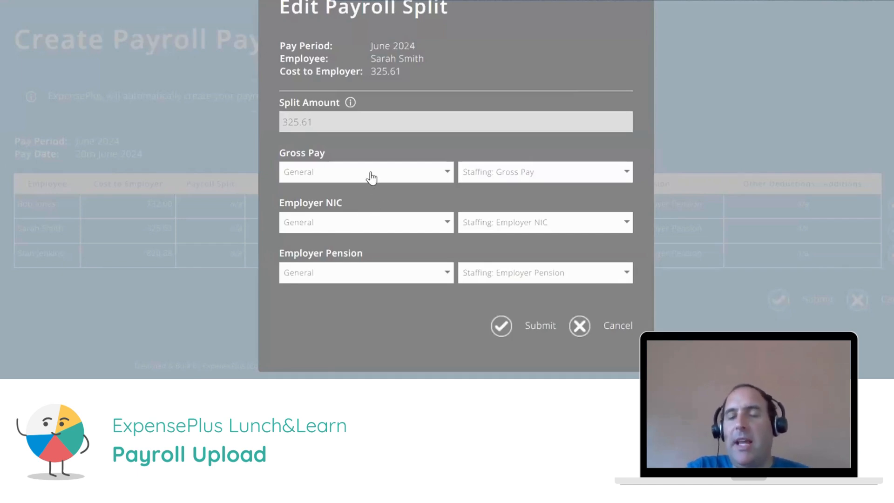
pyautogui.click(372, 177)
pyautogui.click(300, 234)
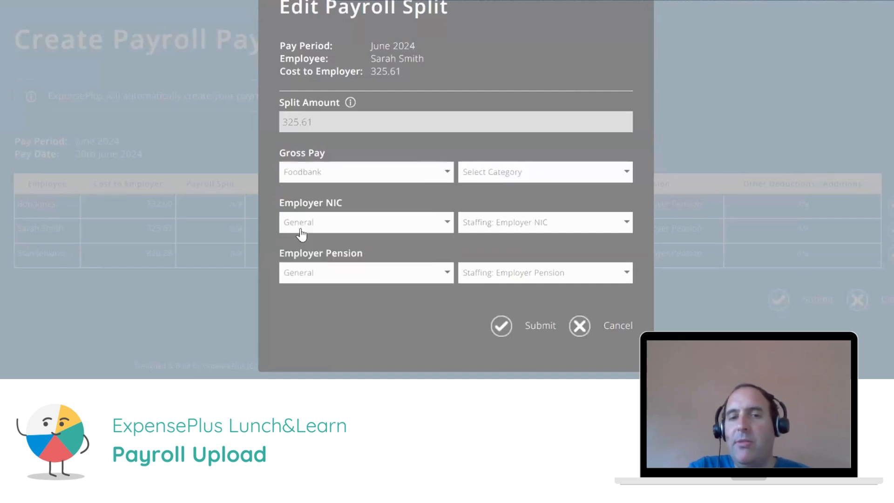
pyautogui.click(322, 222)
pyautogui.click(307, 284)
pyautogui.click(319, 274)
pyautogui.click(320, 335)
# Set the second employee's Gross Pay, Employer NIC and Employer Pension categories to Staffing: Employment Costs and submit the split
pyautogui.click(494, 177)
pyautogui.write('g')
pyautogui.press('BackSpace')
pyautogui.write('ep')
pyautogui.press('BackSpace')
pyautogui.write('mp')
pyautogui.click(502, 195)
pyautogui.click(503, 220)
pyautogui.write('em')
pyautogui.click(507, 242)
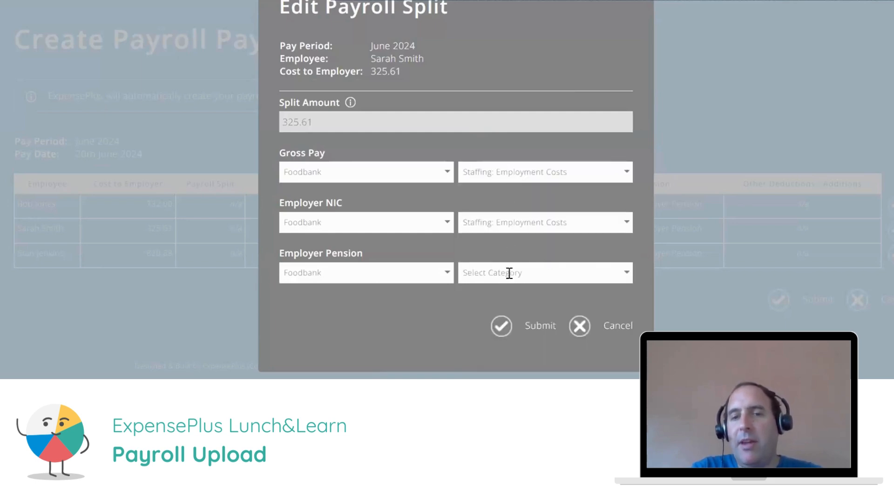
pyautogui.click(509, 273)
pyautogui.write('em')
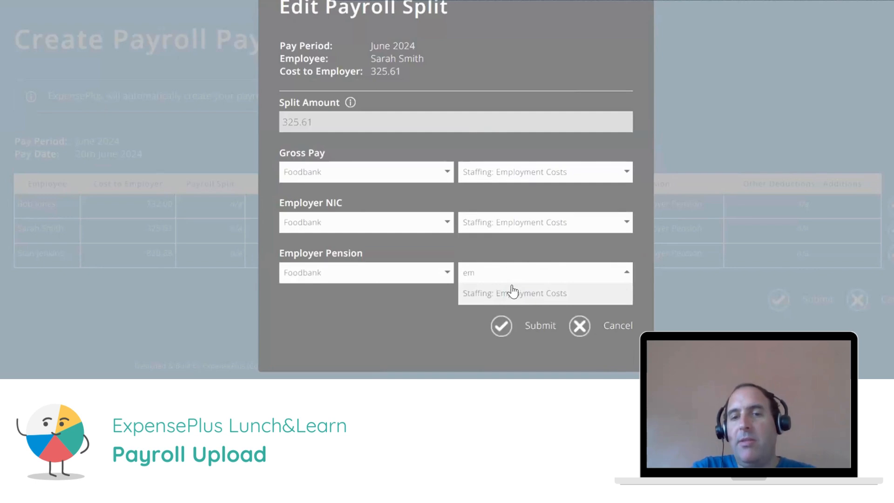
pyautogui.click(512, 287)
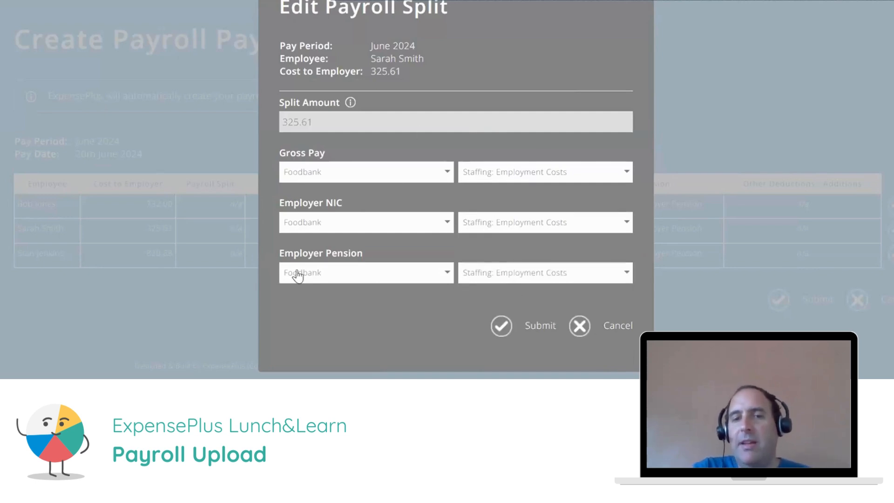
pyautogui.click(514, 323)
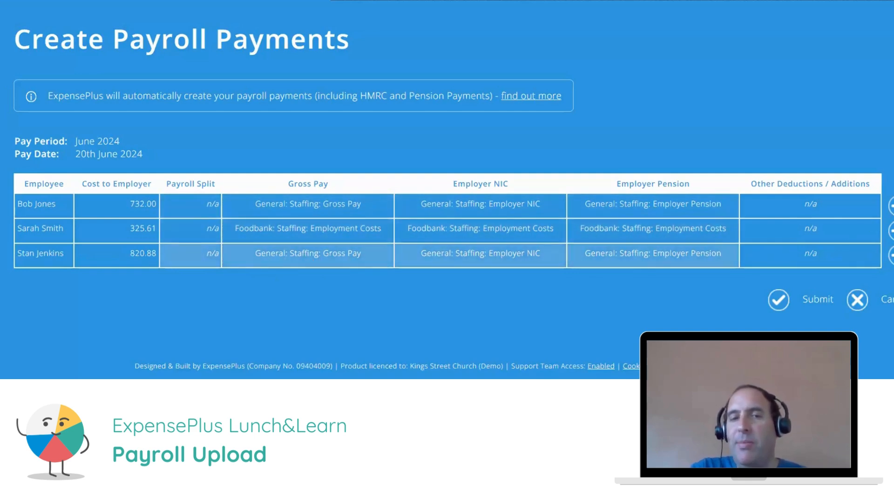
# Add a payroll split of 100.00 for the third employee, with Foodbank as the fund for Gross Pay, Employer NIC and Employer Pension
pyautogui.click(889, 255)
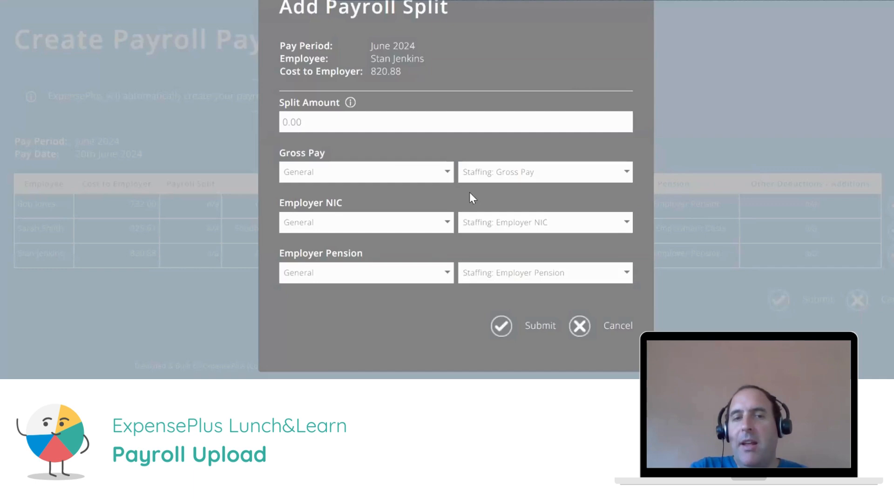
pyautogui.click(379, 117)
pyautogui.write('10')
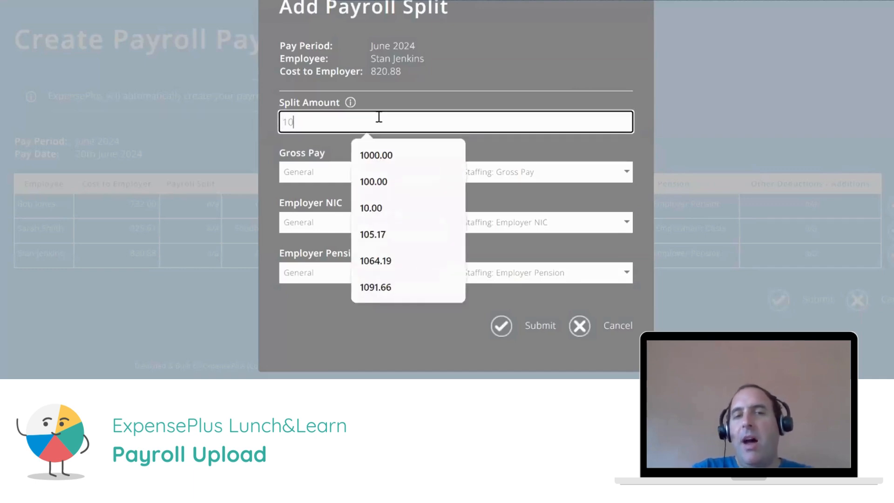
pyautogui.write('0.00')
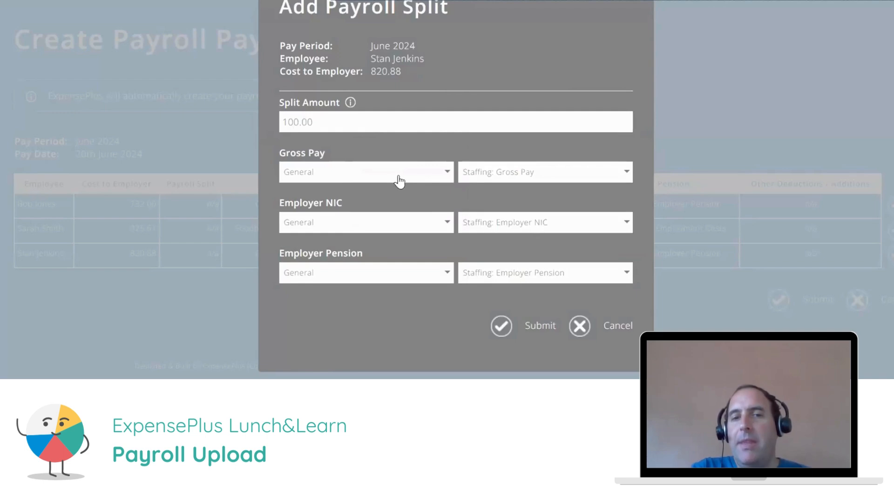
pyautogui.click(402, 181)
pyautogui.click(309, 234)
pyautogui.click(325, 222)
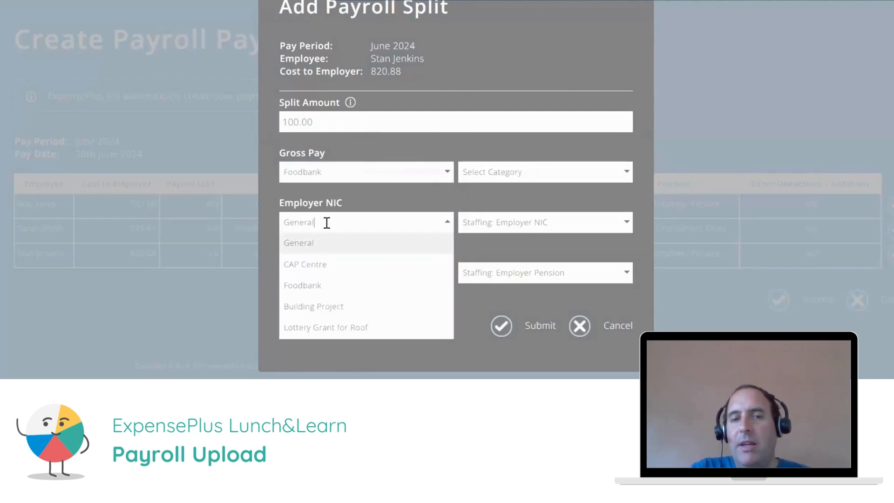
pyautogui.click(321, 296)
pyautogui.click(315, 269)
pyautogui.click(323, 342)
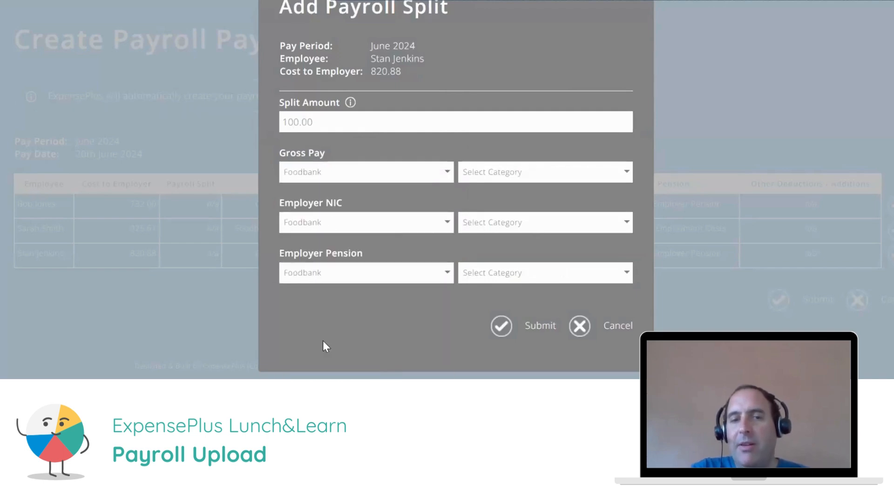
# Set the new split's Gross Pay, Employer NIC and Employer Pension categories to Staffing: Employment Costs
pyautogui.click(490, 182)
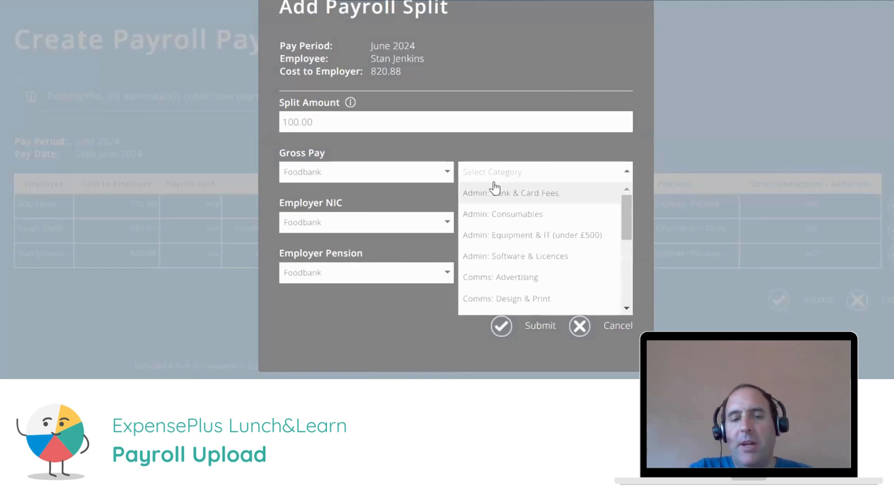
pyautogui.write('emp')
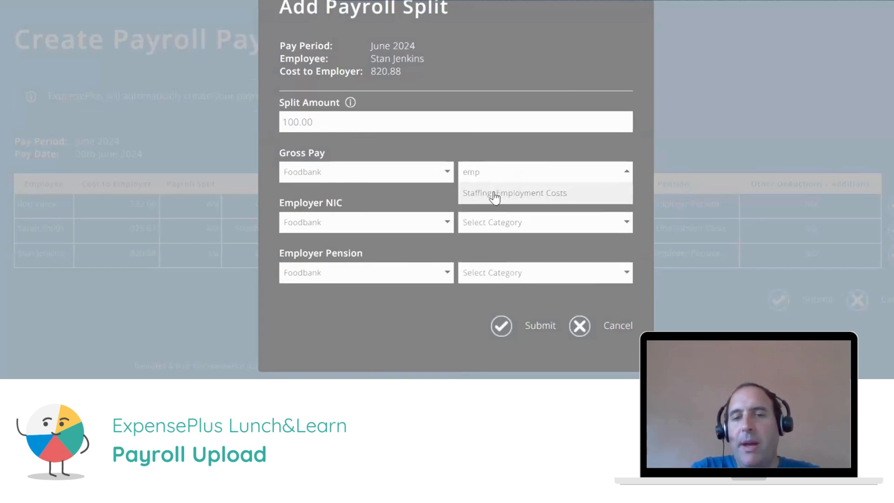
pyautogui.click(493, 193)
pyautogui.click(492, 230)
pyautogui.write('emp')
pyautogui.click(496, 240)
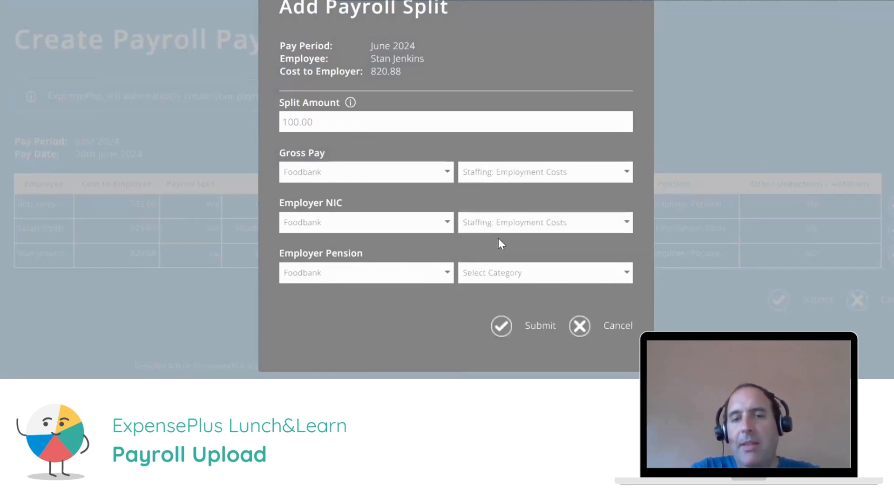
pyautogui.click(494, 277)
pyautogui.write('emp')
pyautogui.click(497, 292)
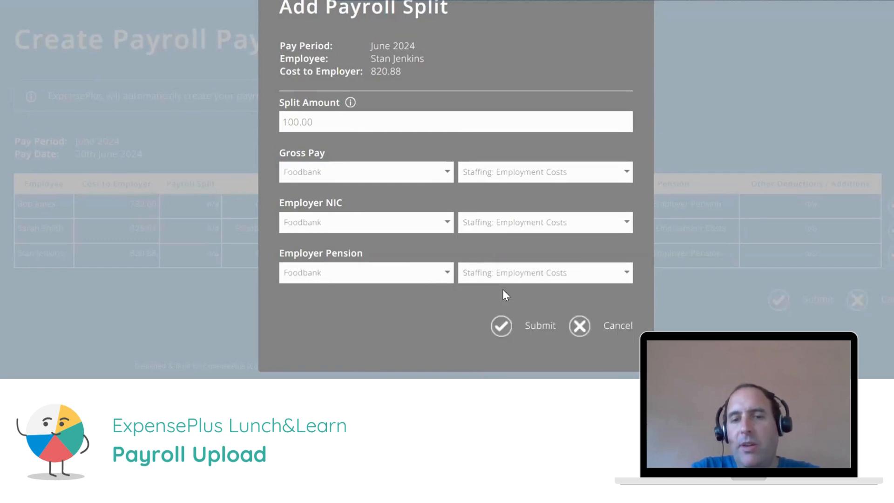
# Submit the third employee's payroll split and create the June 2024 payroll payments
pyautogui.click(502, 327)
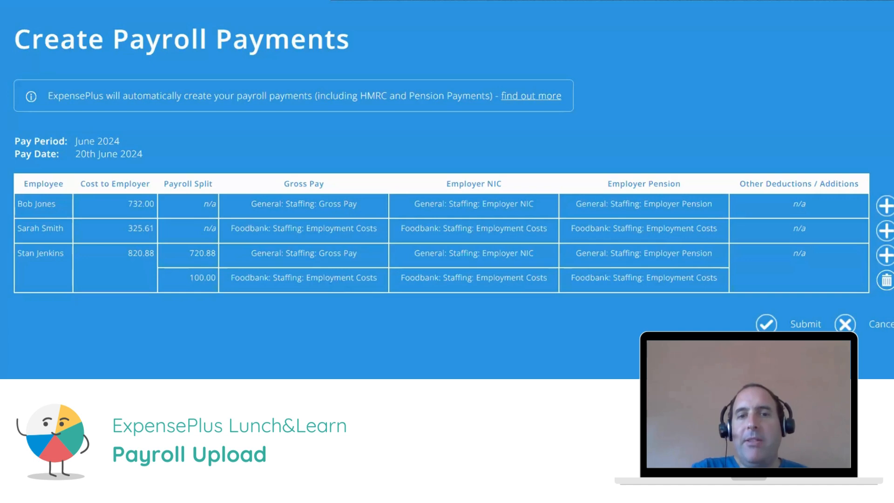
pyautogui.click(793, 326)
pyautogui.click(468, 76)
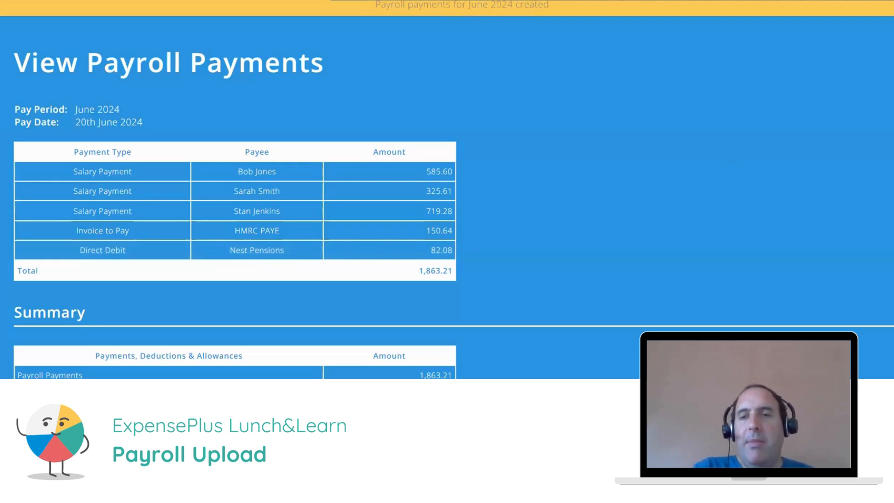
# Review the created payroll payments and the summary of payments, deductions and allowances, including the Payroll Payments amount
pyautogui.scroll(-2, 447, 196)
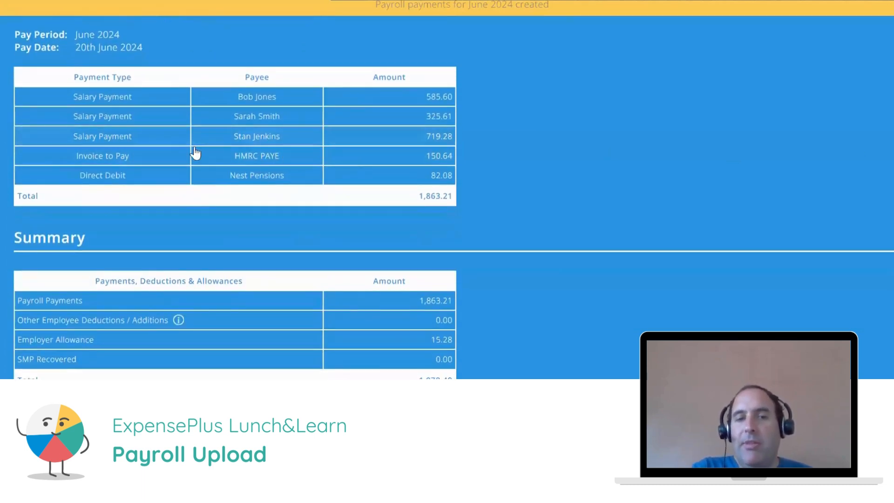
pyautogui.scroll(-2, 447, 196)
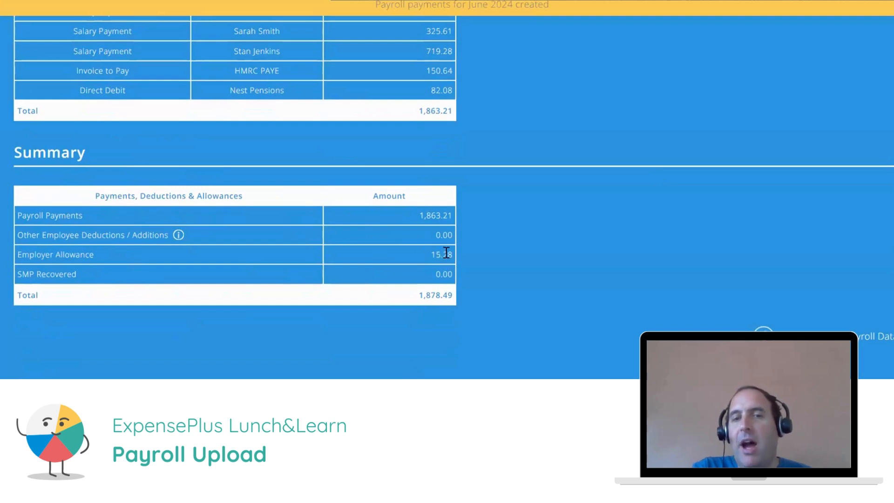
pyautogui.moveTo(417, 210); pyautogui.dragTo(450, 210)
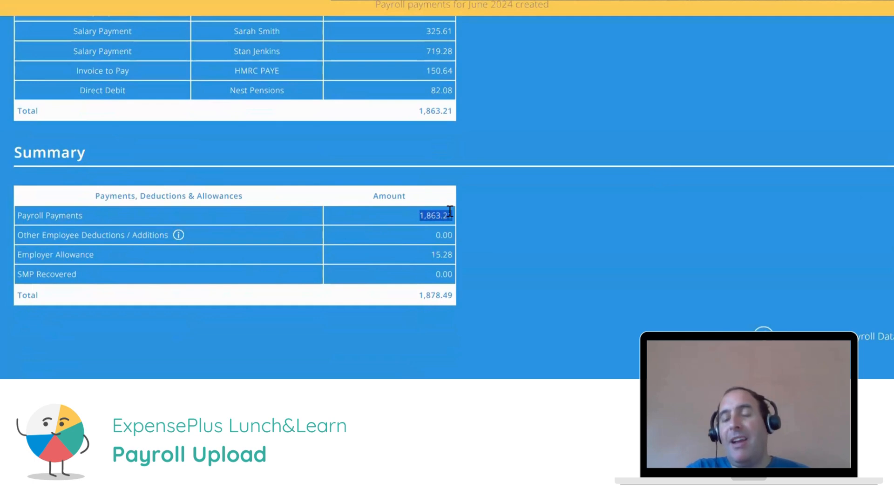
pyautogui.moveTo(466, 209); pyautogui.dragTo(470, 209)
pyautogui.click(470, 209)
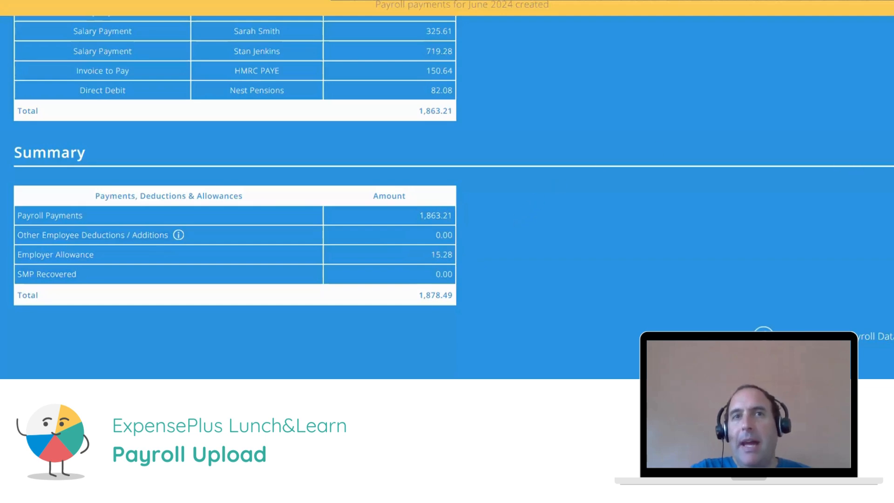
pyautogui.scroll(2, 233, 196)
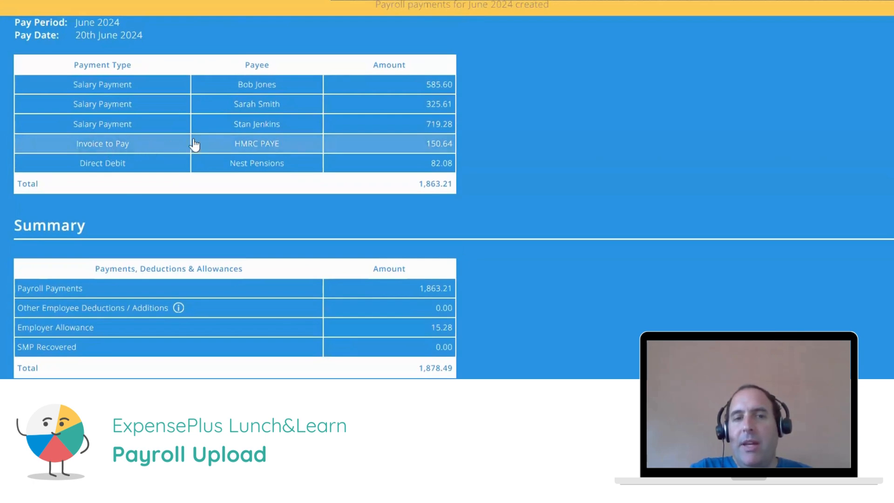
# Inspect the HMRC PAYE invoice to pay and the first employee's salary payment created by the payroll upload
pyautogui.click(120, 145)
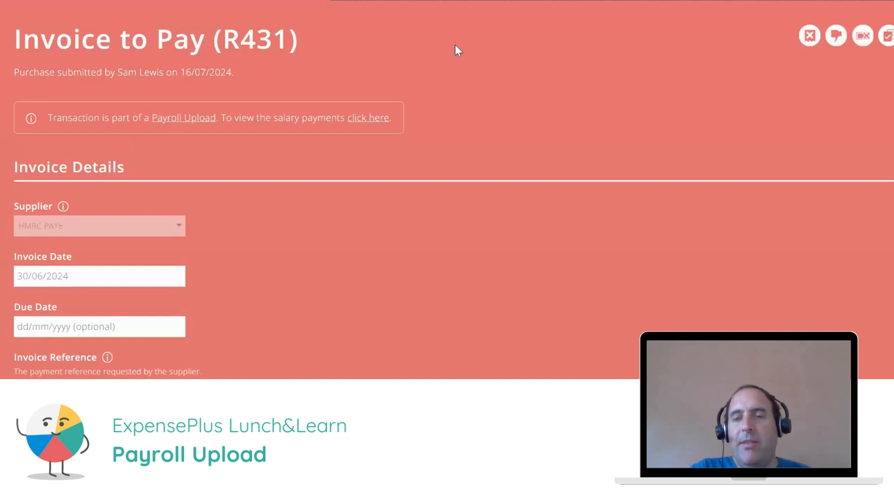
pyautogui.scroll(-8, 446, 186)
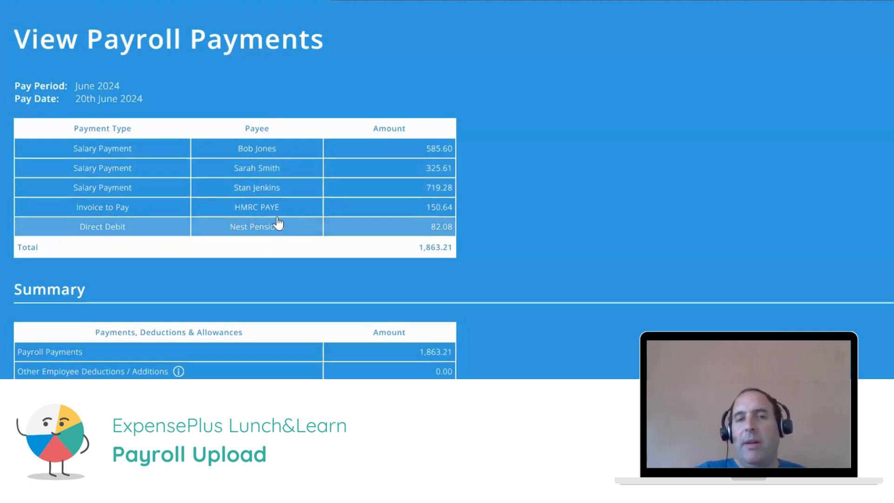
pyautogui.click(252, 150)
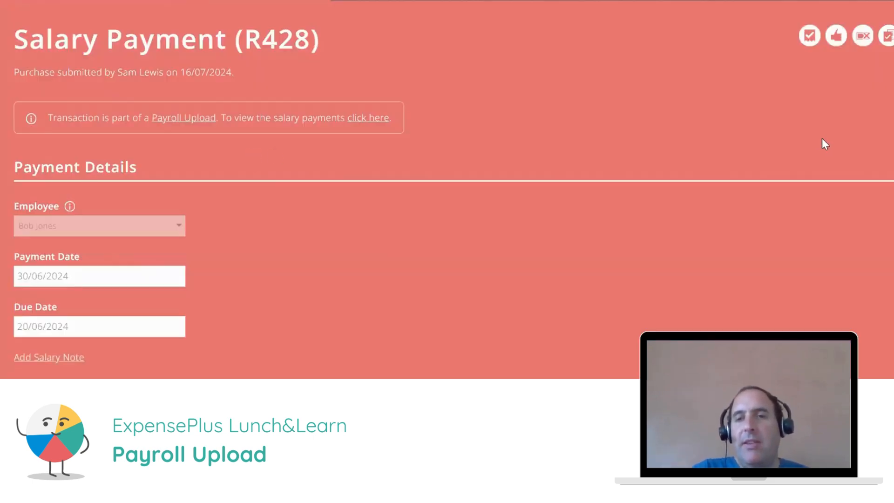
pyautogui.scroll(-4, 67, 250)
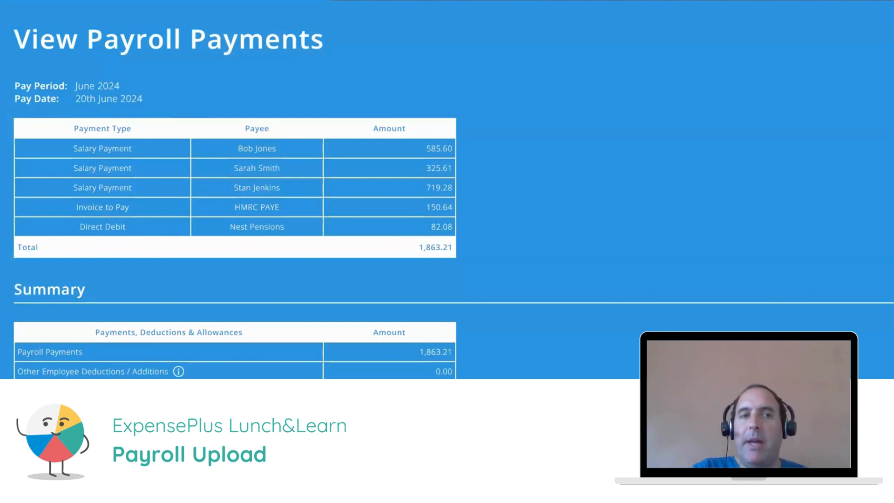
# From the outstanding receipts, upload P30 Example.pdf as the receipt for the HMRC PAYE invoice
pyautogui.click(57, 17)
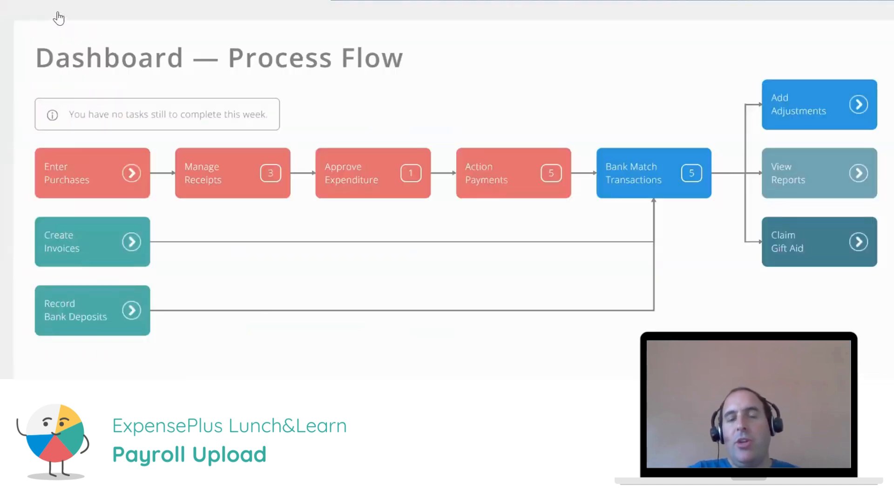
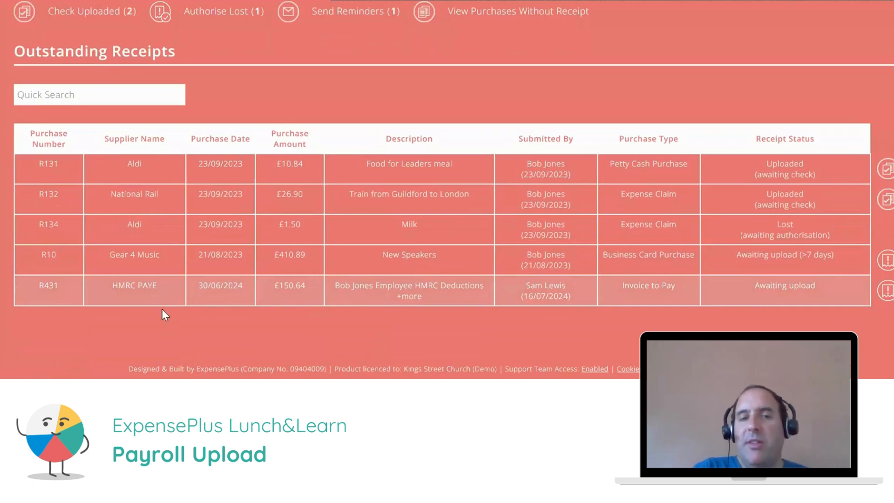
pyautogui.click(885, 291)
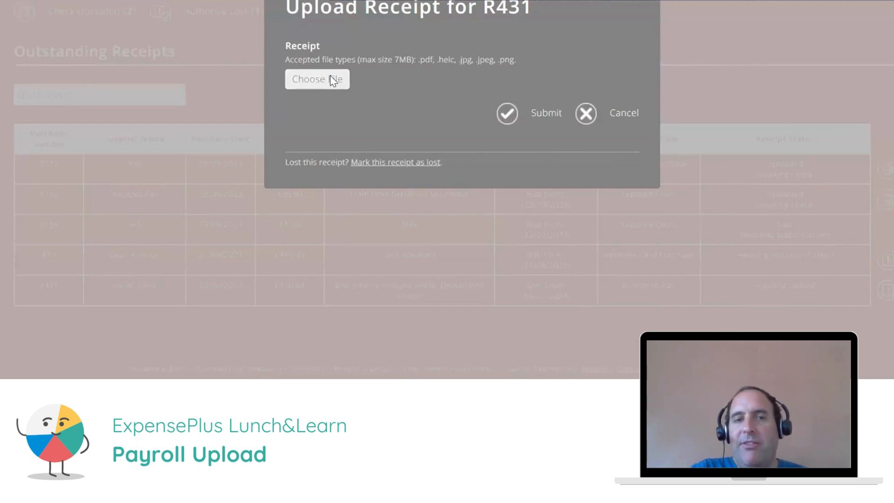
pyautogui.click(332, 79)
pyautogui.click(280, 29)
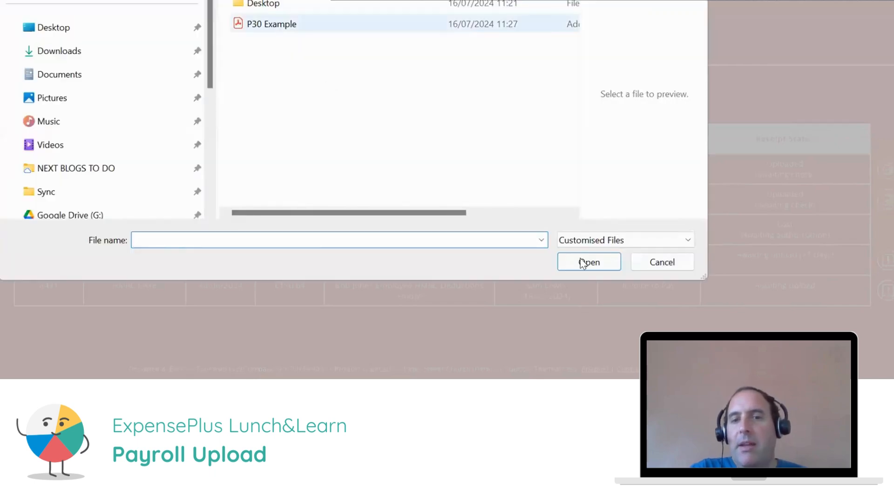
pyautogui.click(583, 263)
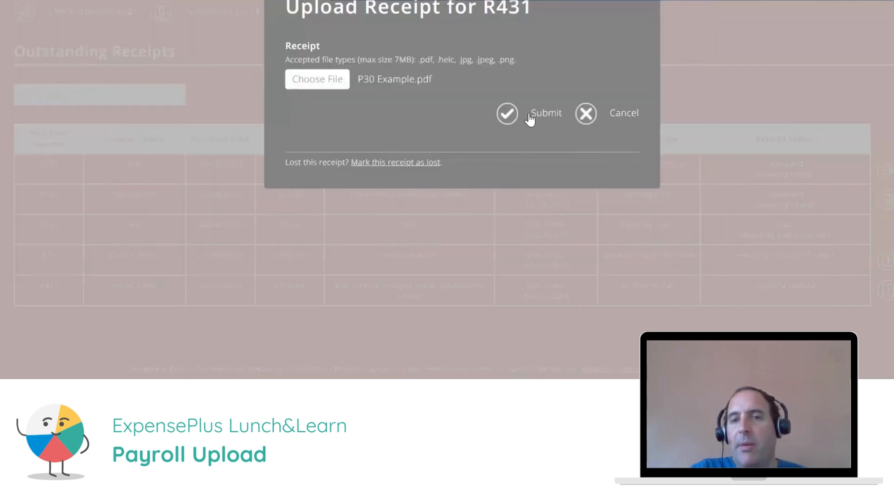
pyautogui.click(529, 113)
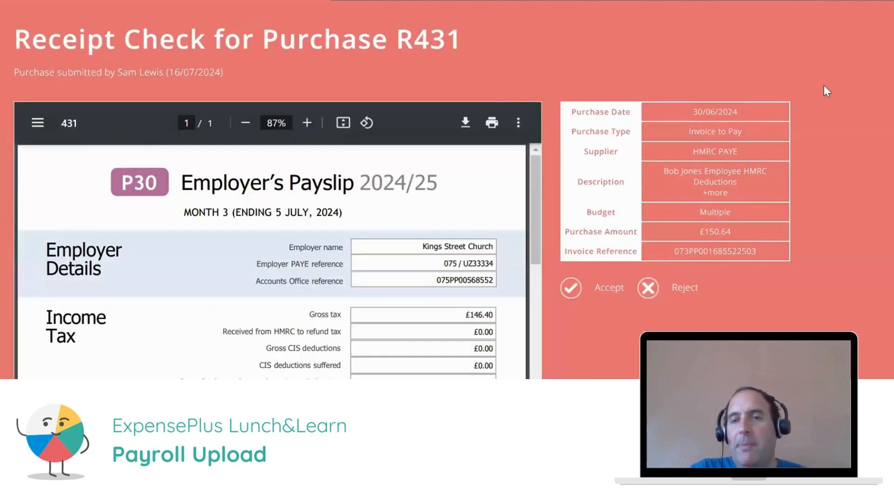
# Check the P30's amount due against the HMRC PAYE purchase amount and accept the receipt
pyautogui.scroll(-2, 548, 107)
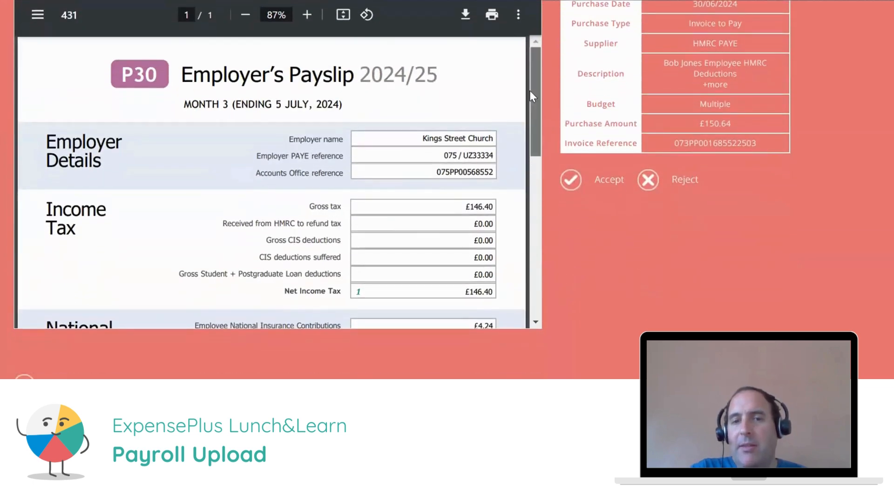
pyautogui.moveTo(530, 90); pyautogui.dragTo(527, 253)
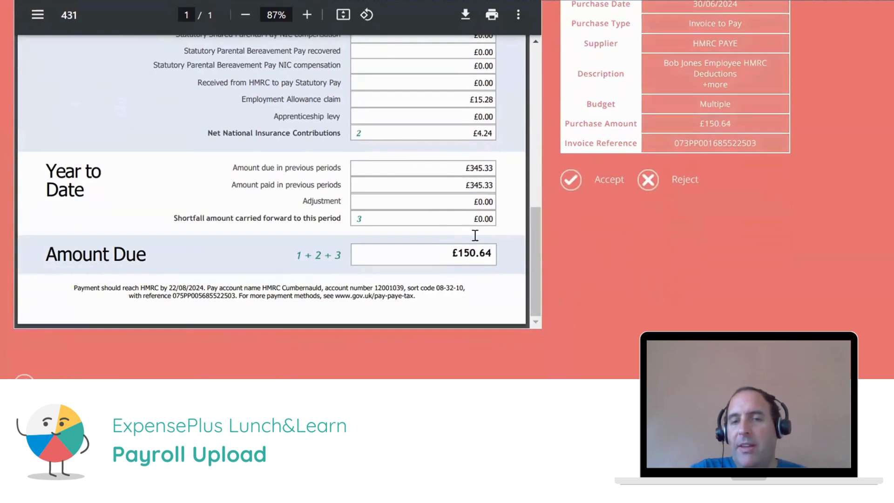
pyautogui.click(583, 183)
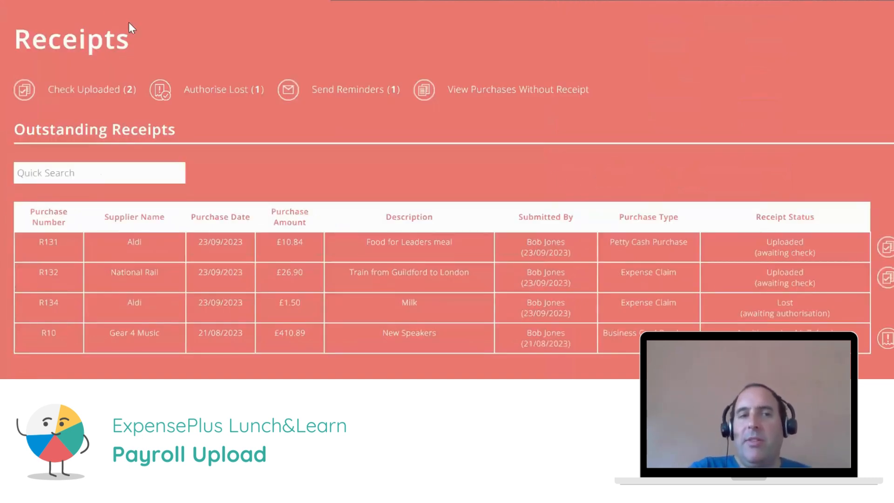
# Go to the expenditure approvals via the dashboard and review the purchases awaiting approval
pyautogui.click(17, 1)
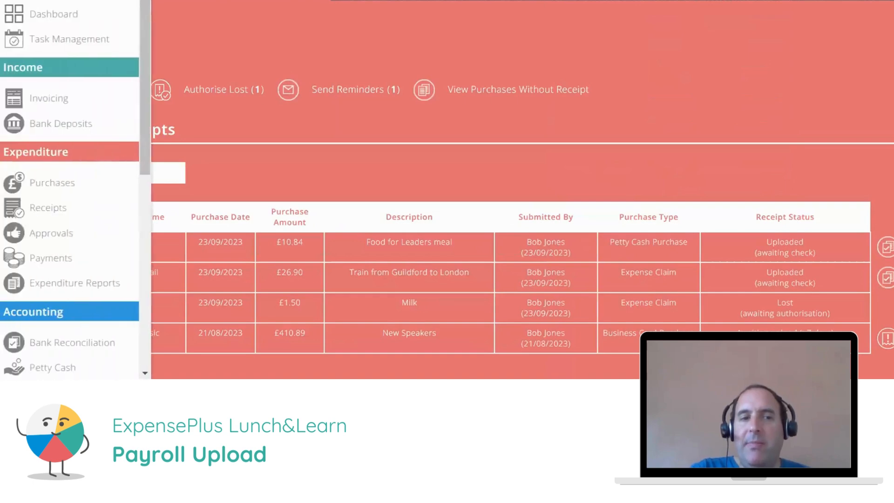
pyautogui.click(43, 12)
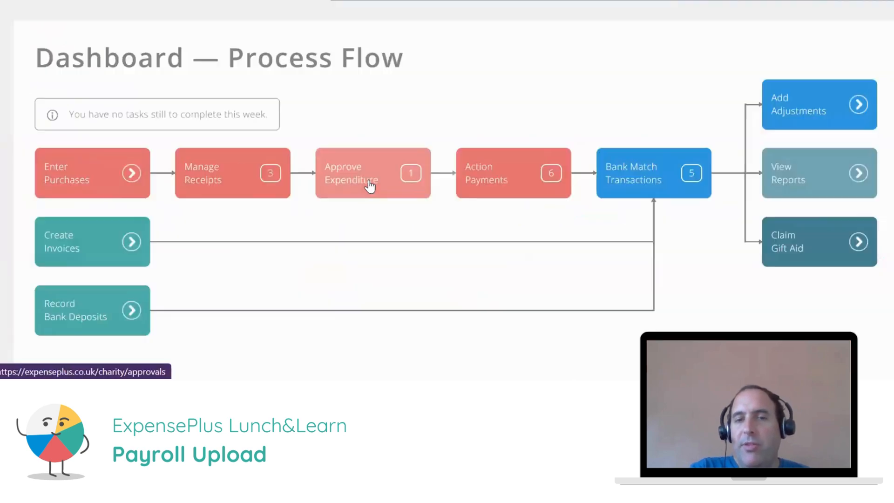
pyautogui.click(369, 186)
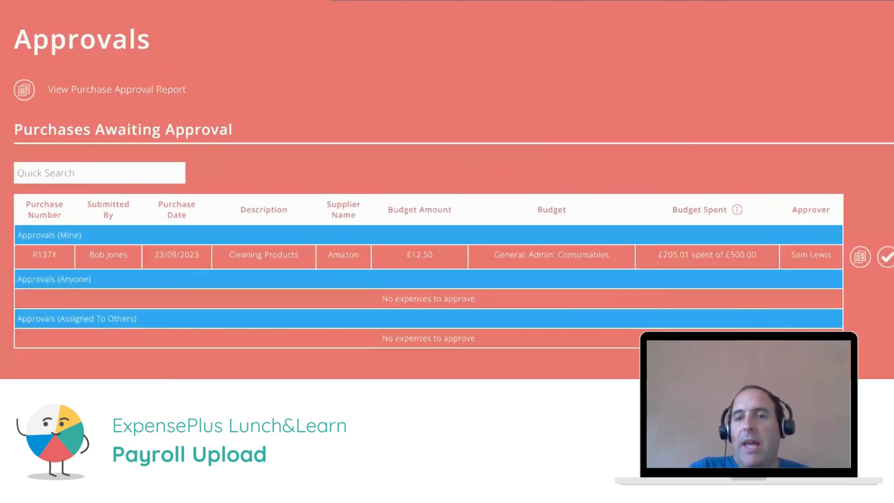
pyautogui.scroll(-2, 447, 196)
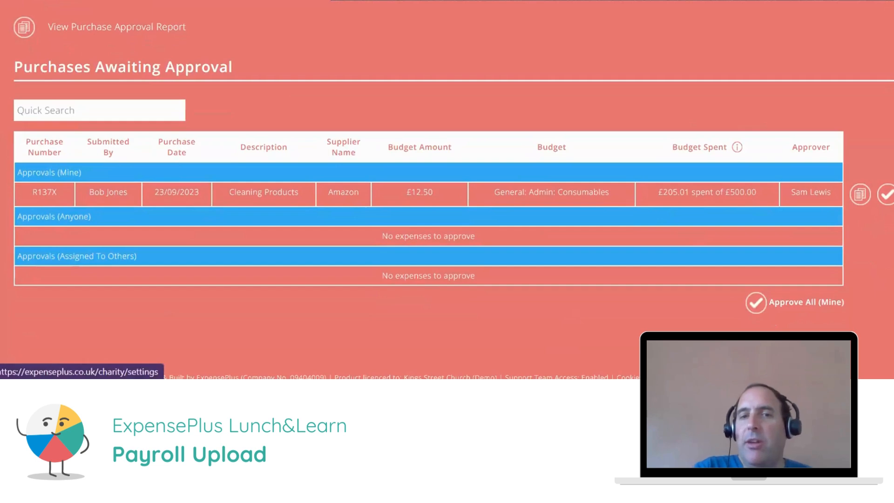
# Open the system settings and examine the salary payments rule in the Approvals section
pyautogui.click(856, 2)
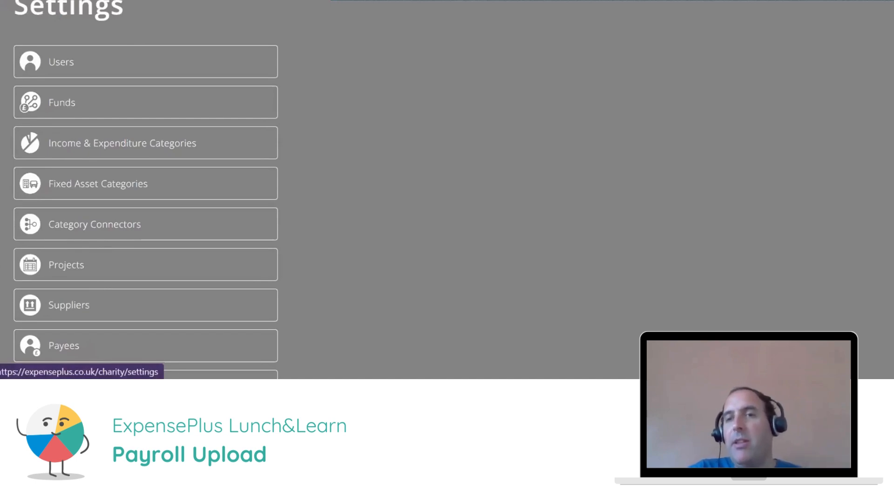
pyautogui.scroll(-3, 159, 261)
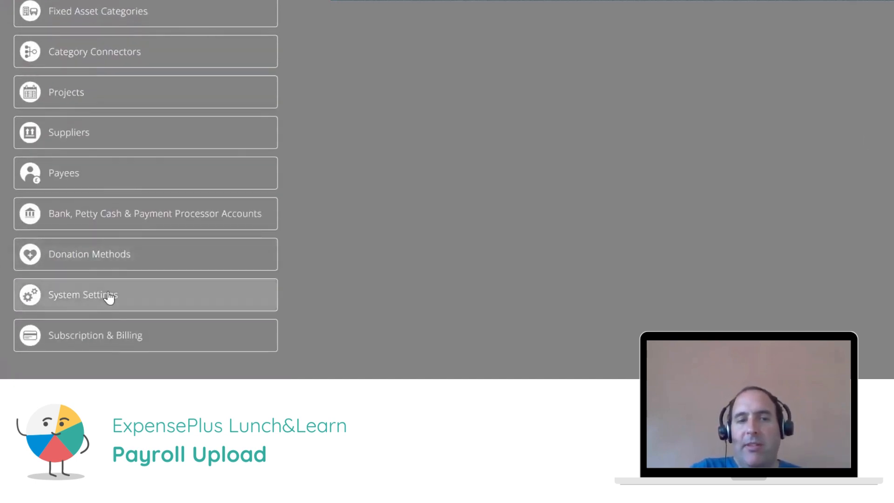
pyautogui.click(109, 297)
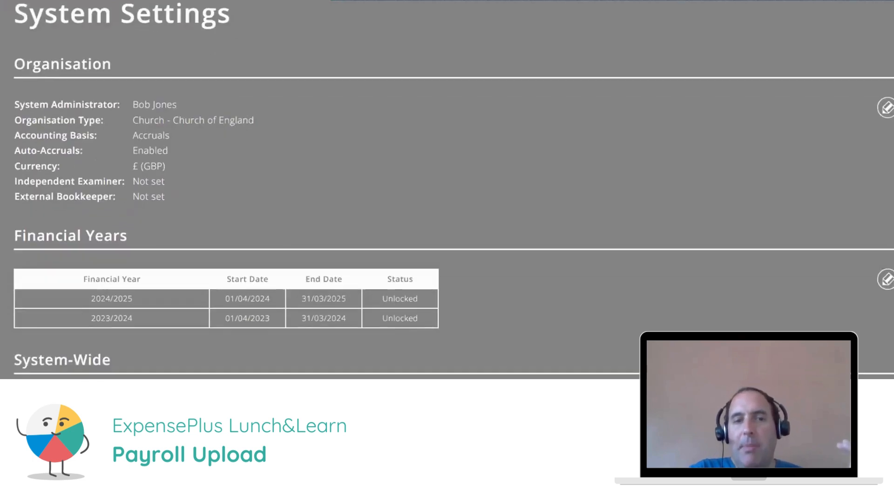
pyautogui.scroll(-10, 447, 189)
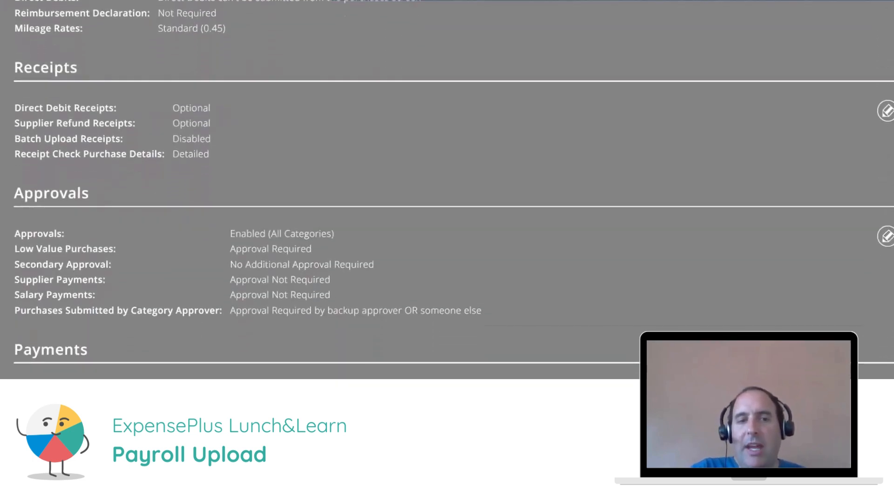
pyautogui.moveTo(229, 295); pyautogui.dragTo(336, 298)
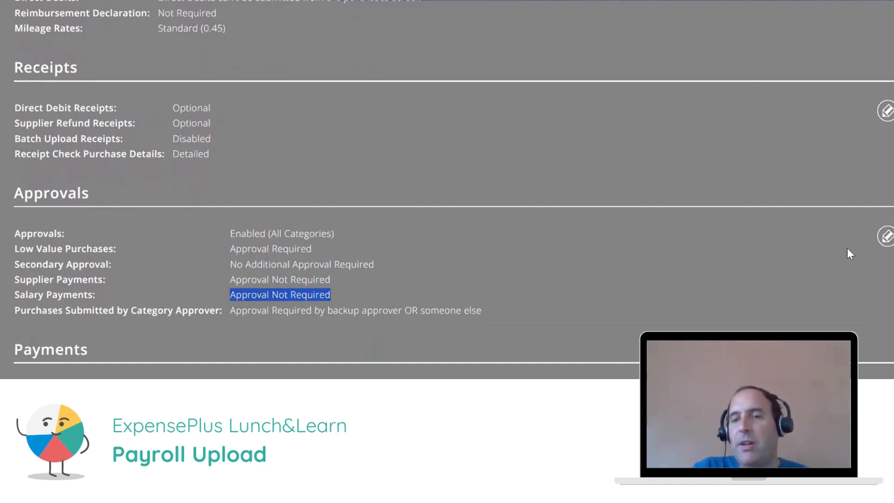
# Open the approvals settings for editing, examine the approval options for salary payments, and cancel without saving
pyautogui.click(885, 237)
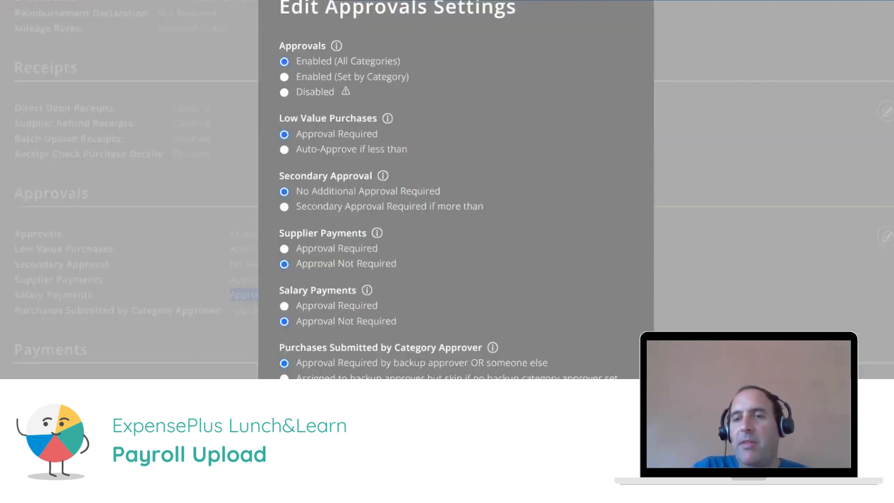
pyautogui.scroll(-2, 455, 186)
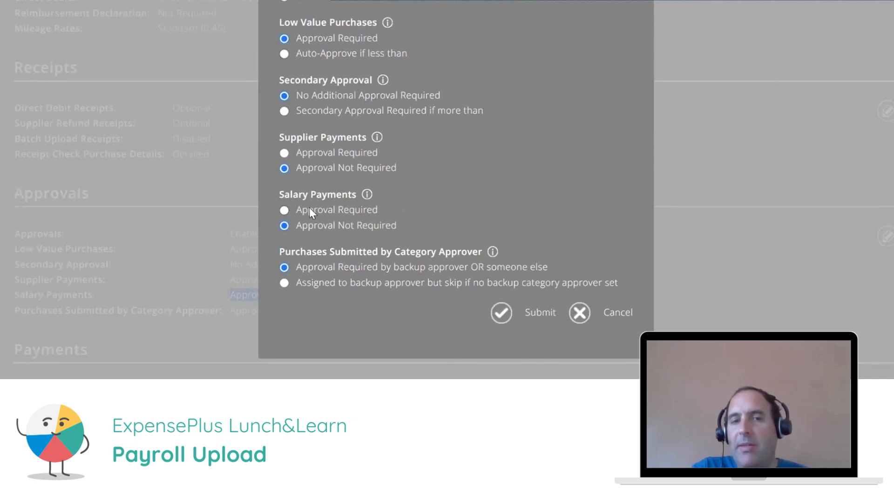
pyautogui.moveTo(303, 209); pyautogui.dragTo(389, 208)
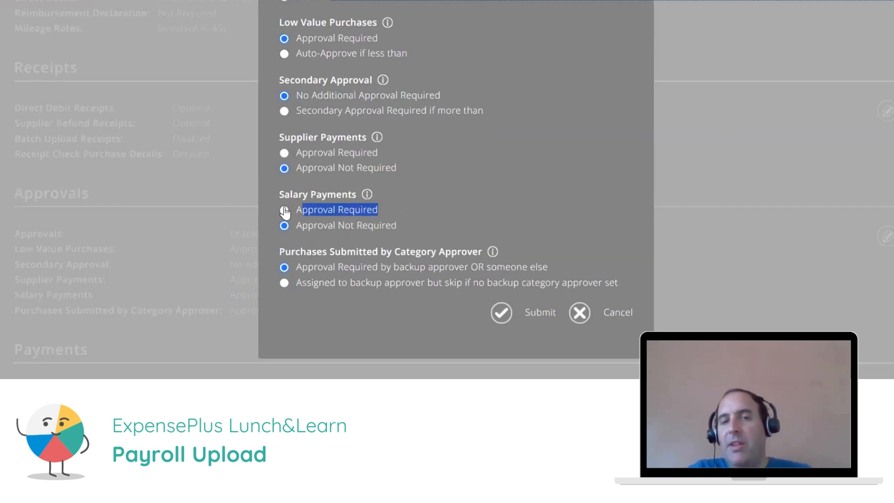
pyautogui.click(580, 312)
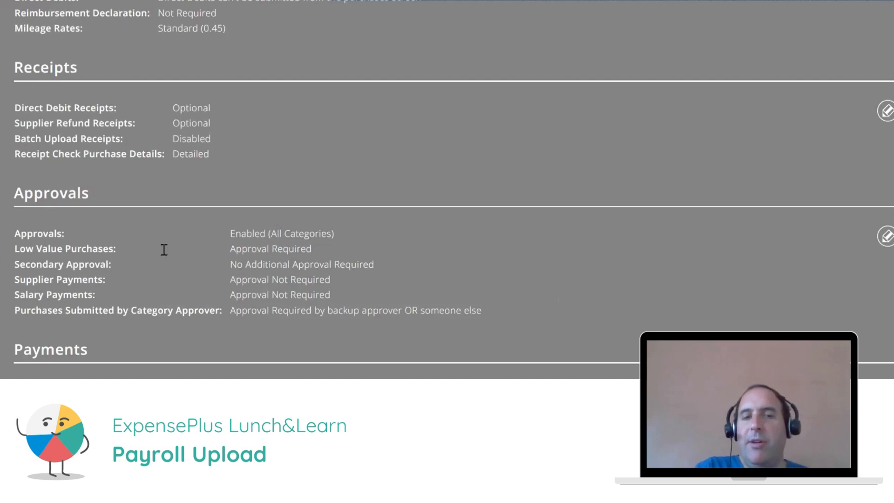
# Go to the expenditure payments via the dashboard and review the payments to set up, including the HMRC PAYE payment reference
pyautogui.moveTo(56, 27)
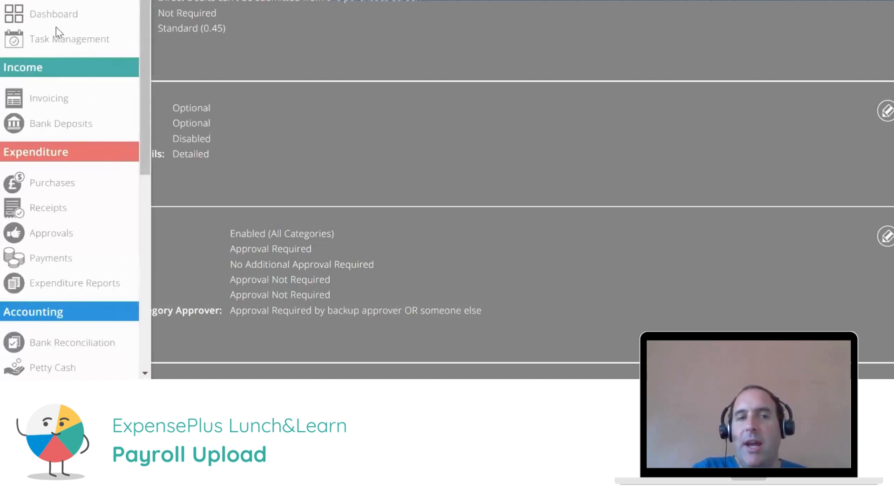
pyautogui.click(43, 17)
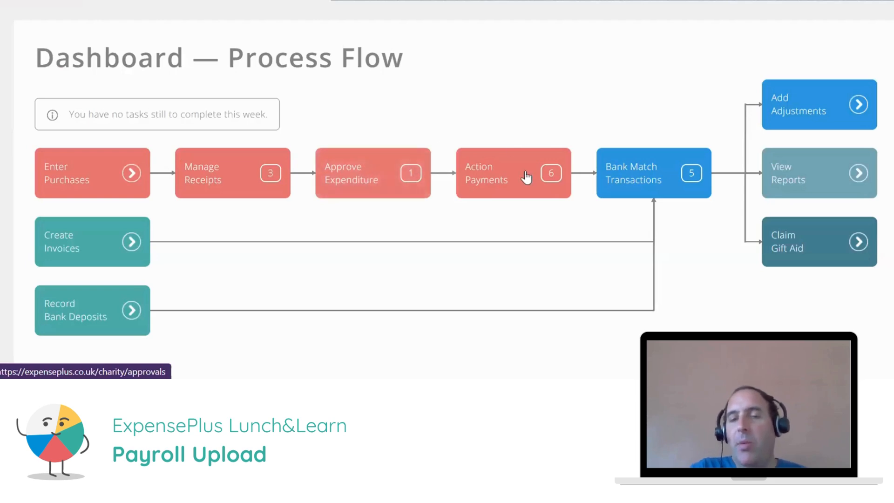
pyautogui.click(507, 192)
pyautogui.scroll(-3, 729, 75)
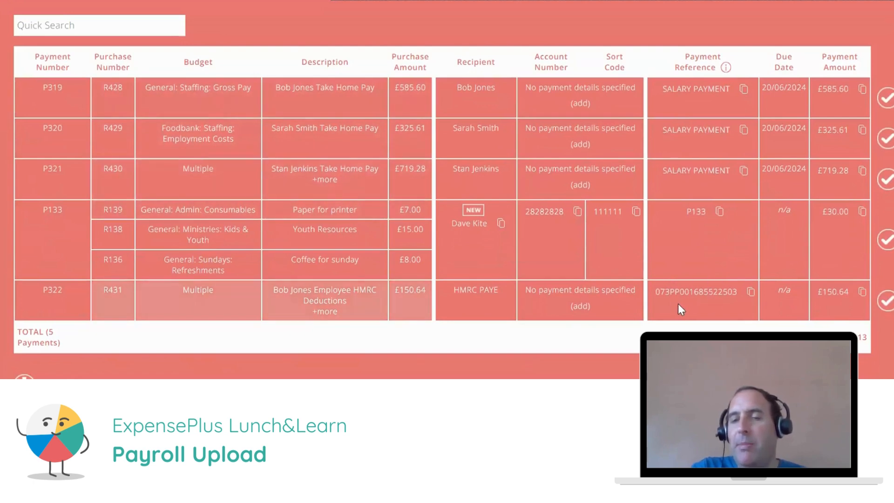
pyautogui.moveTo(664, 293); pyautogui.dragTo(726, 293)
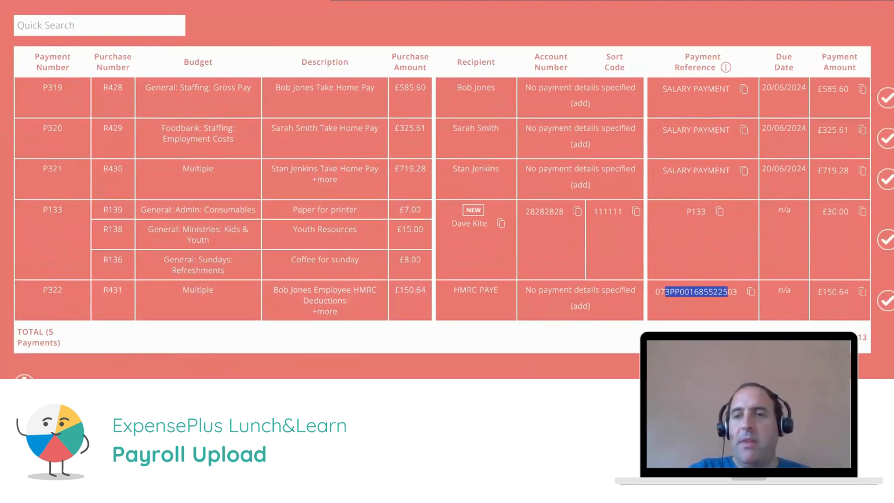
pyautogui.scroll(1, 447, 195)
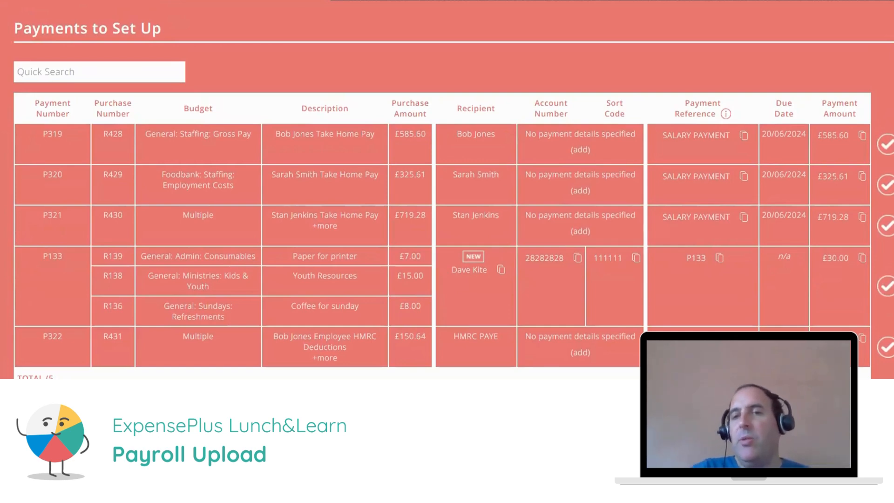
pyautogui.scroll(-1, 447, 196)
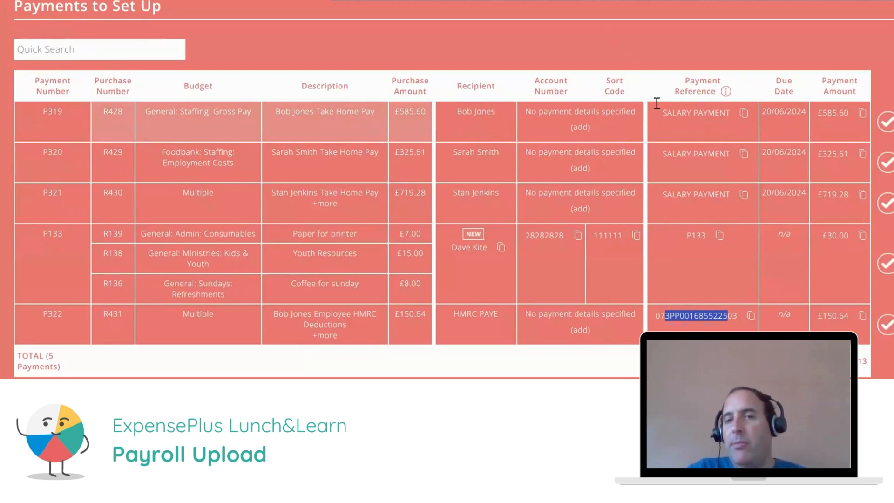
# Copy the payment reference and amount of the £585.60 salary payment, and check the due dates of all three salary payments
pyautogui.click(742, 114)
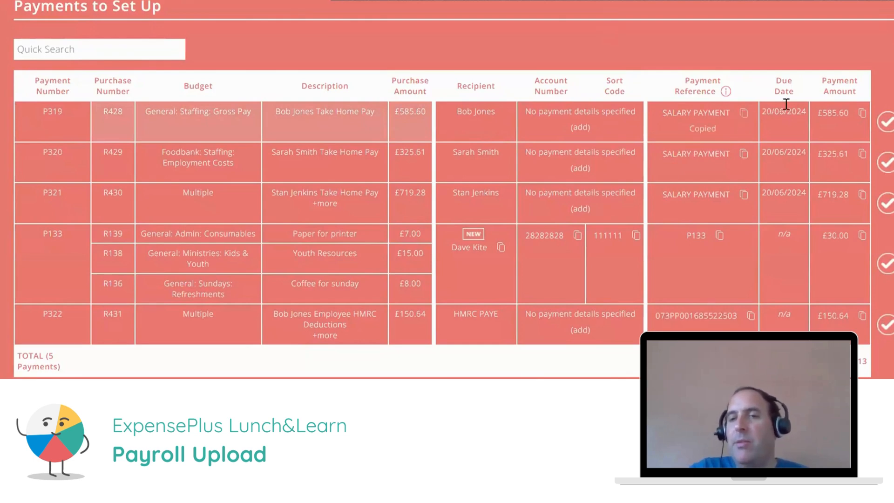
pyautogui.click(861, 114)
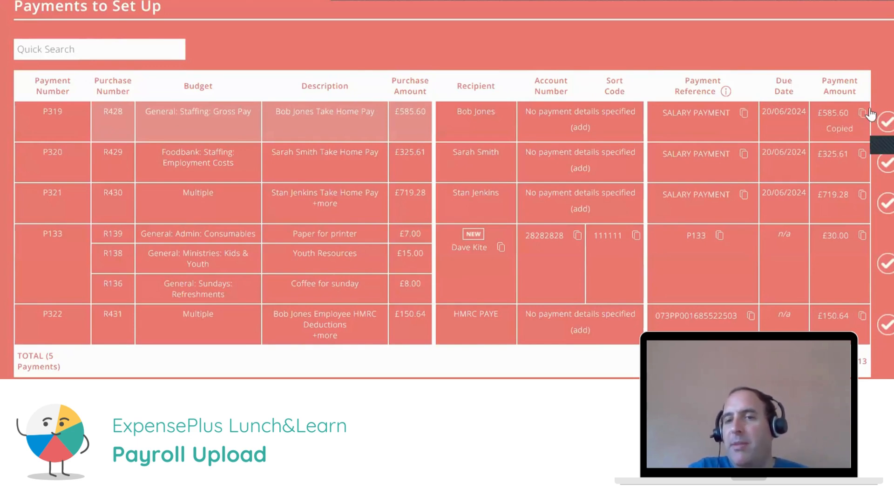
pyautogui.moveTo(766, 111); pyautogui.dragTo(803, 114)
pyautogui.moveTo(771, 149); pyautogui.dragTo(793, 148)
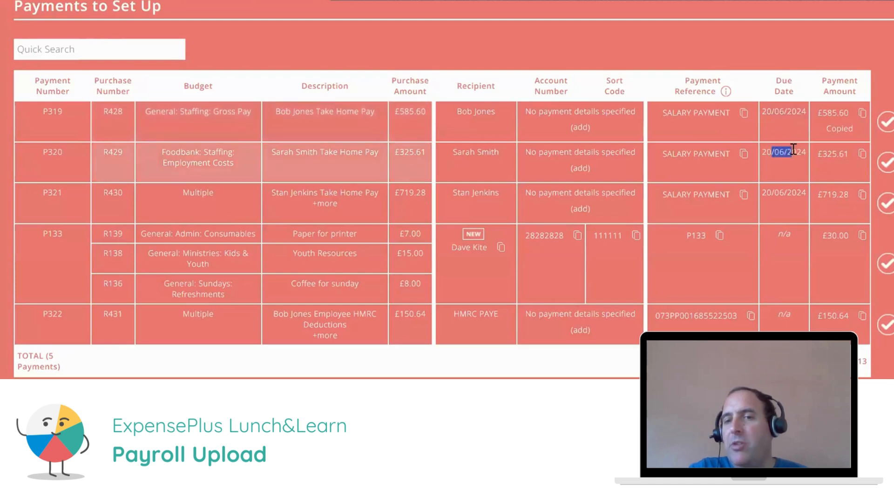
pyautogui.moveTo(762, 192); pyautogui.dragTo(796, 192)
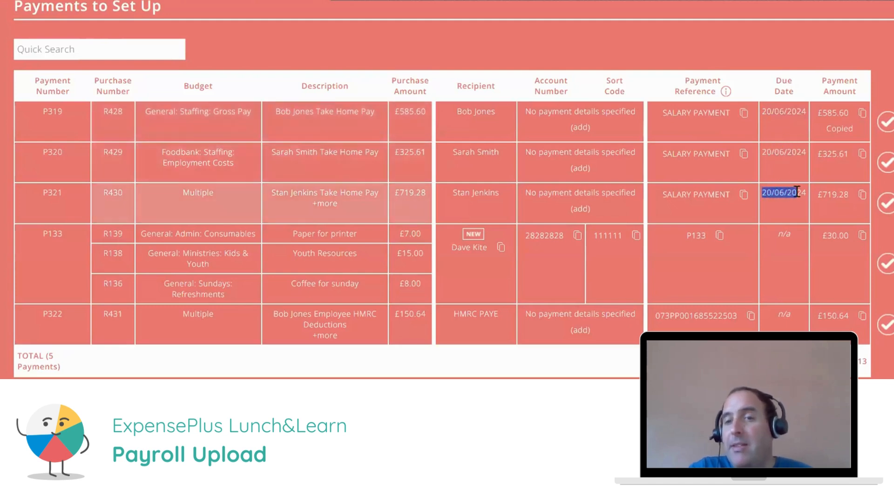
pyautogui.click(797, 51)
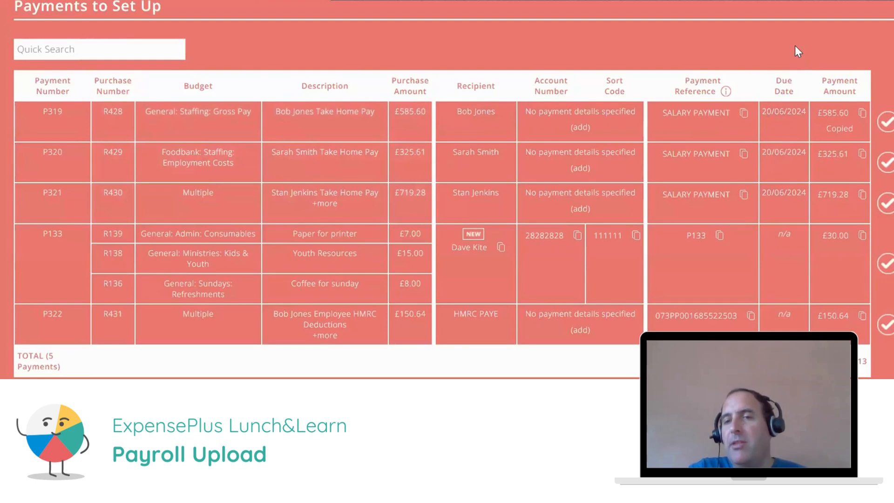
# Mark the three salary payments and the HMRC PAYE payment as set up, paid by Bank Transfer from the Lloyds main account
pyautogui.click(887, 124)
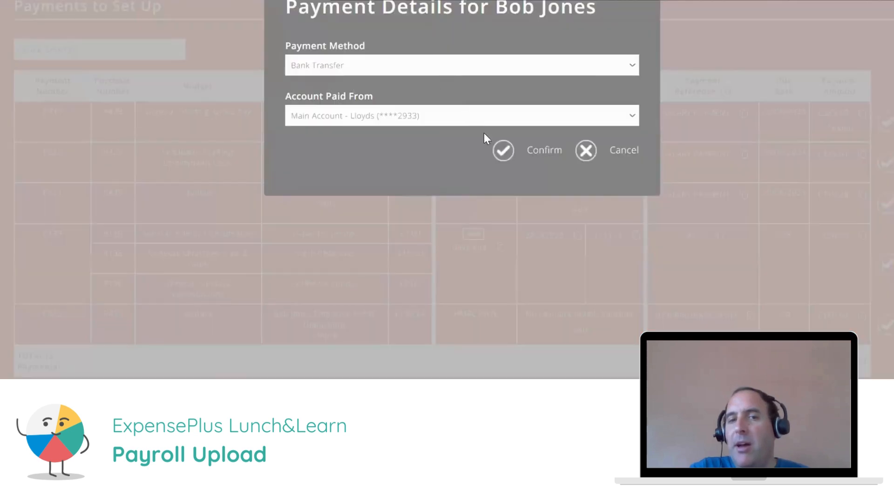
pyautogui.click(503, 150)
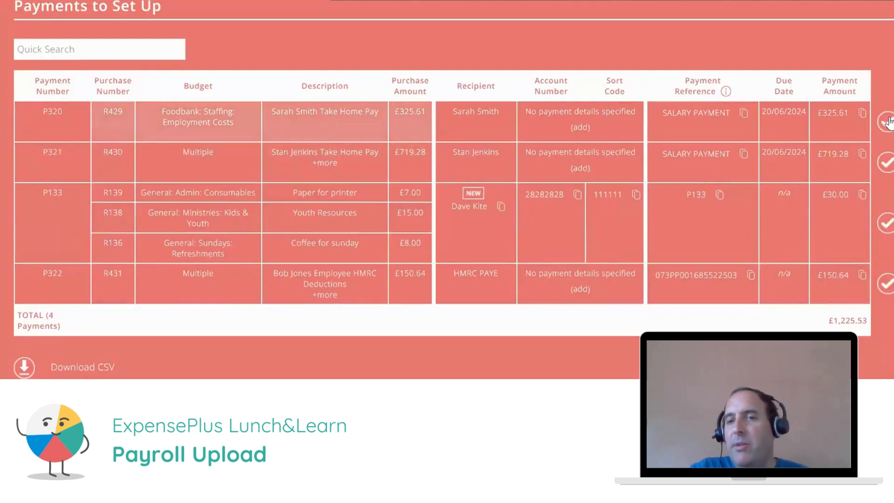
pyautogui.click(886, 123)
pyautogui.click(525, 152)
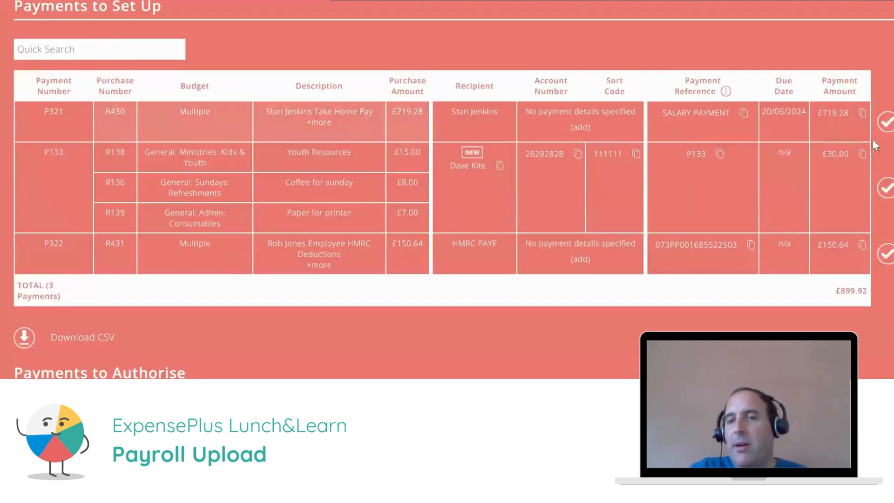
pyautogui.click(886, 121)
pyautogui.click(537, 150)
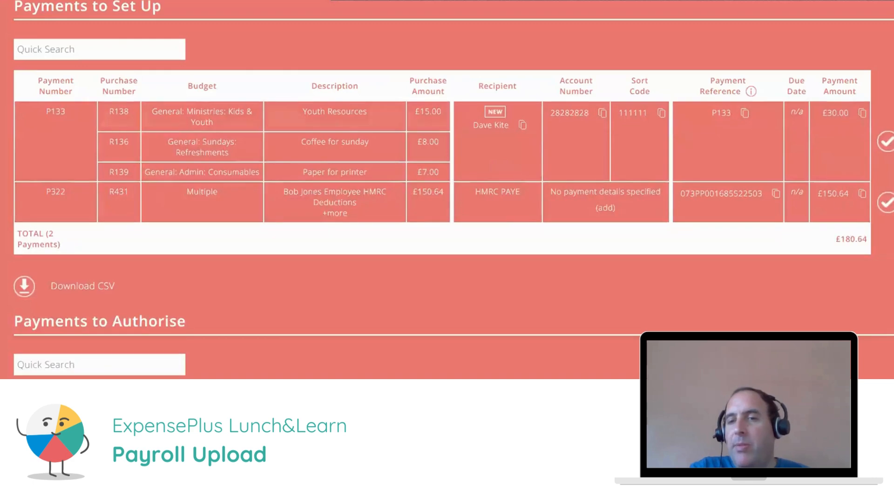
pyautogui.click(886, 203)
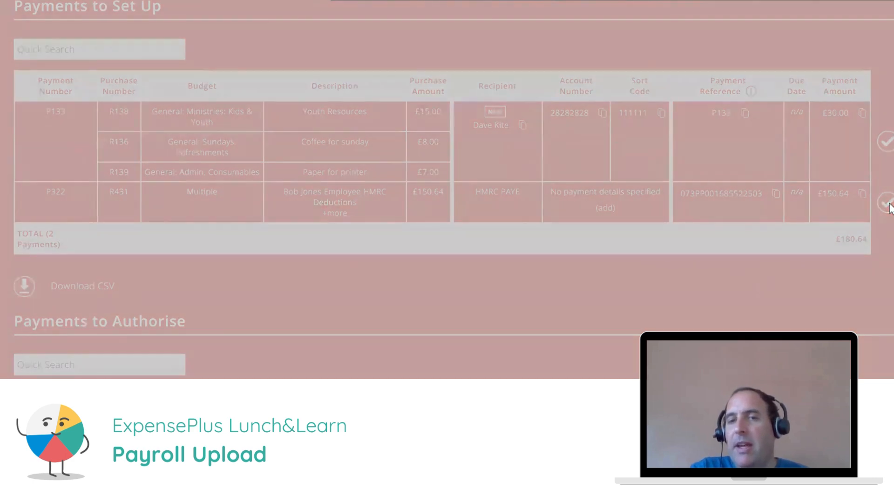
pyautogui.click(512, 150)
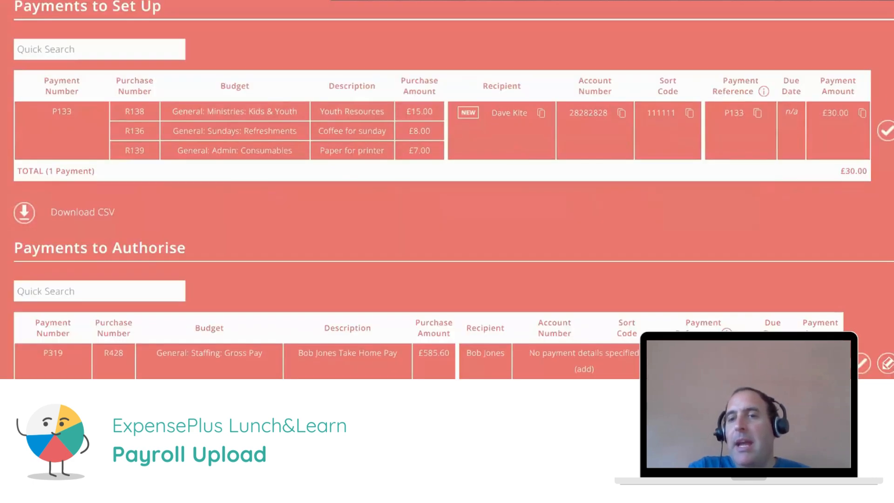
# Authorise the £585.60 salary payment in the payments to authorise, with 20/07/2024 as the authorisation date
pyautogui.scroll(1, 447, 189)
pyautogui.scroll(-1, 447, 189)
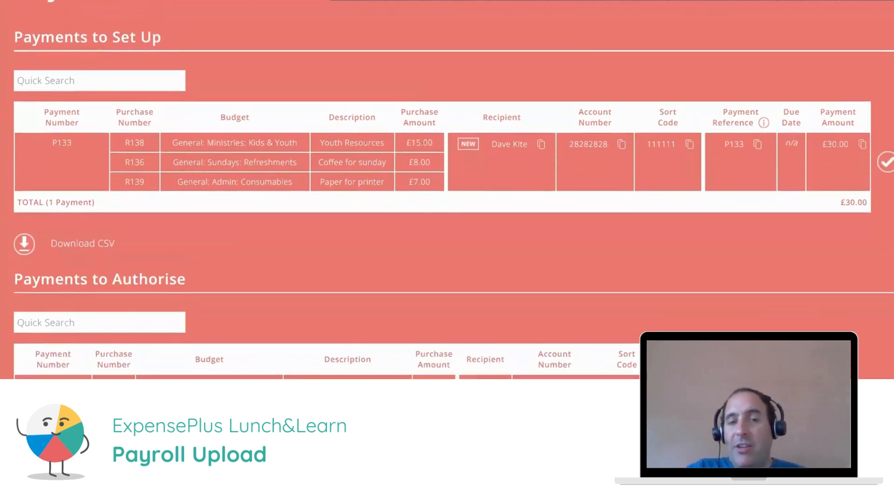
pyautogui.scroll(1, 447, 190)
pyautogui.scroll(-2, 446, 190)
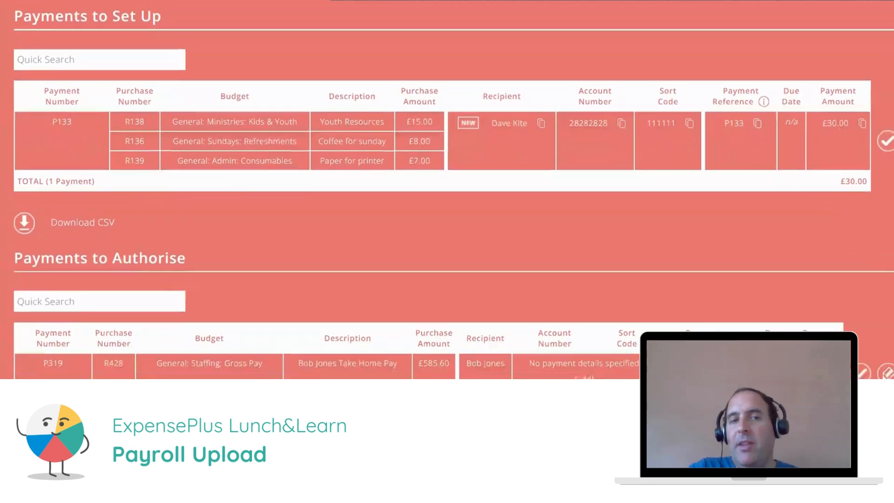
pyautogui.scroll(-3, 447, 190)
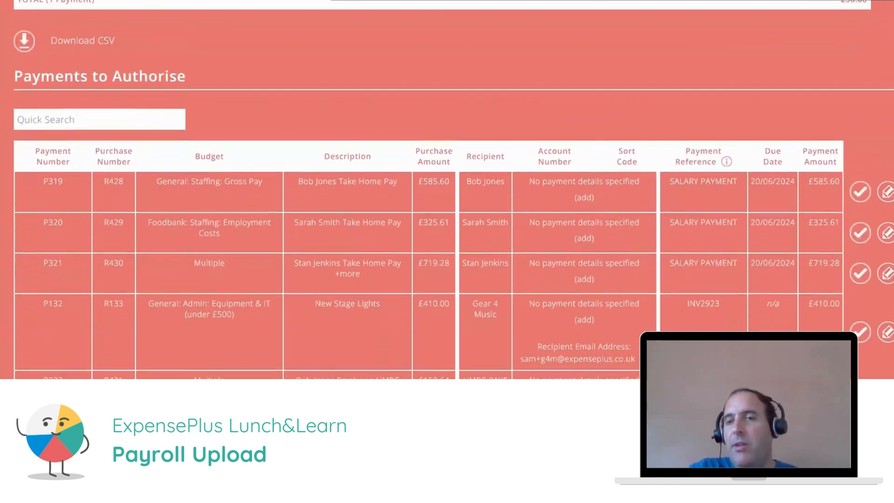
pyautogui.scroll(2, 446, 190)
pyautogui.scroll(2, 447, 190)
pyautogui.scroll(-4, 447, 189)
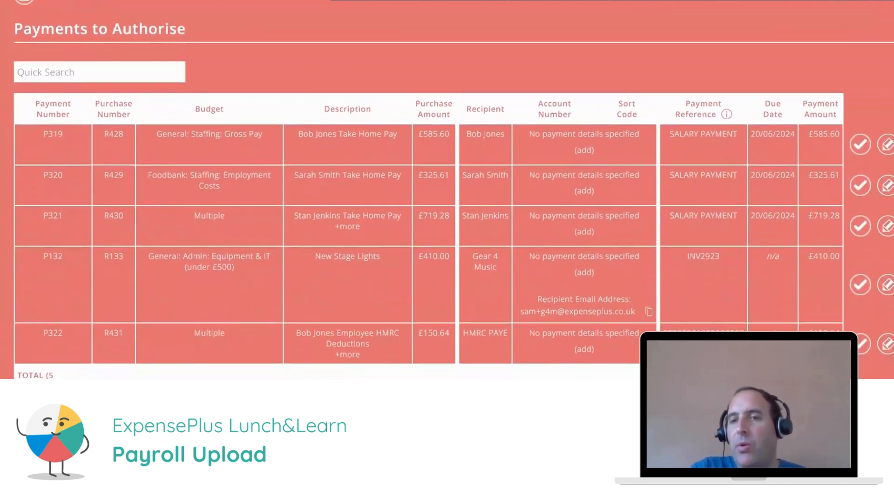
pyautogui.click(859, 144)
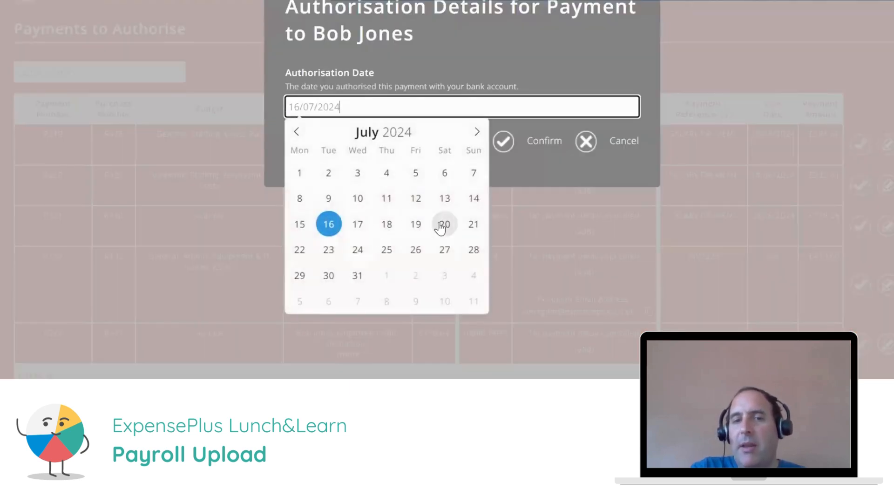
pyautogui.click(440, 225)
pyautogui.click(504, 143)
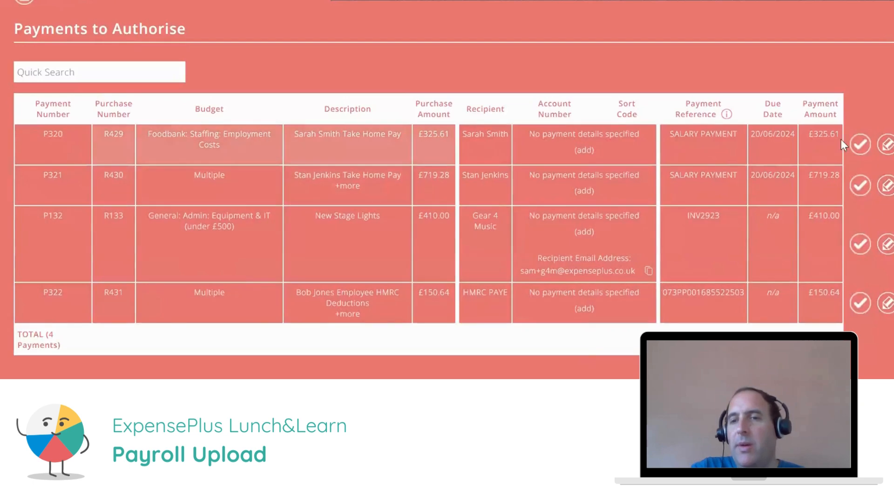
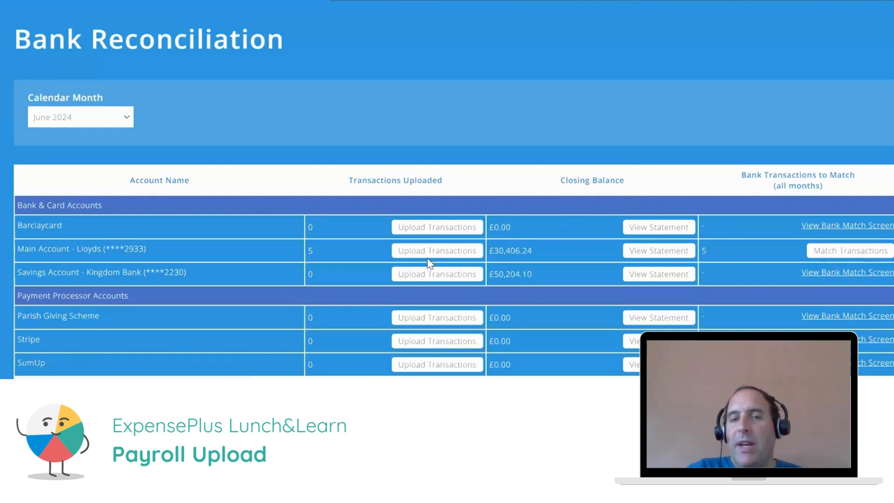
# Open transaction matching for the Lloyds main account and match the Nest Pensions bank transaction to its recorded payment
pyautogui.click(823, 256)
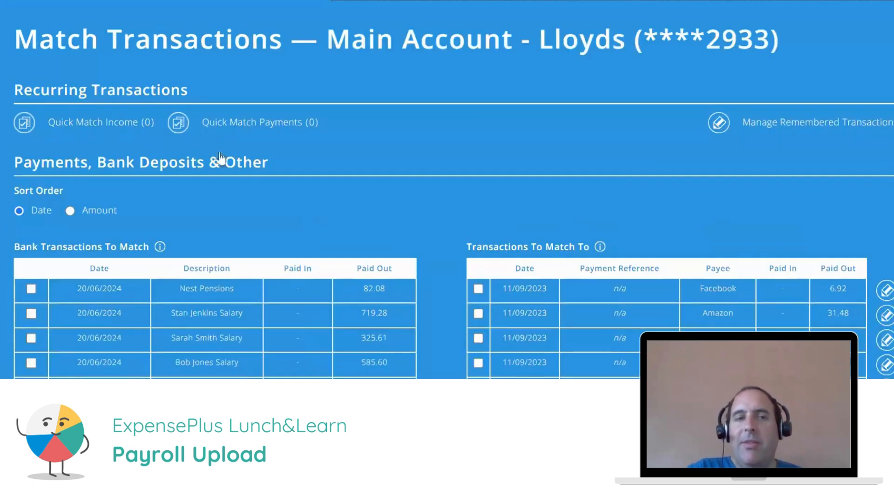
pyautogui.scroll(-3, 221, 158)
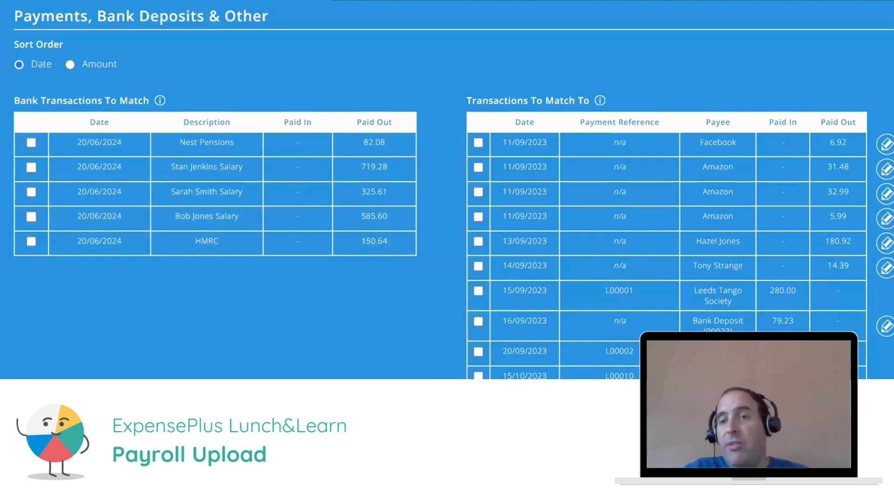
pyautogui.scroll(-4, 586, 73)
pyautogui.scroll(4, 586, 74)
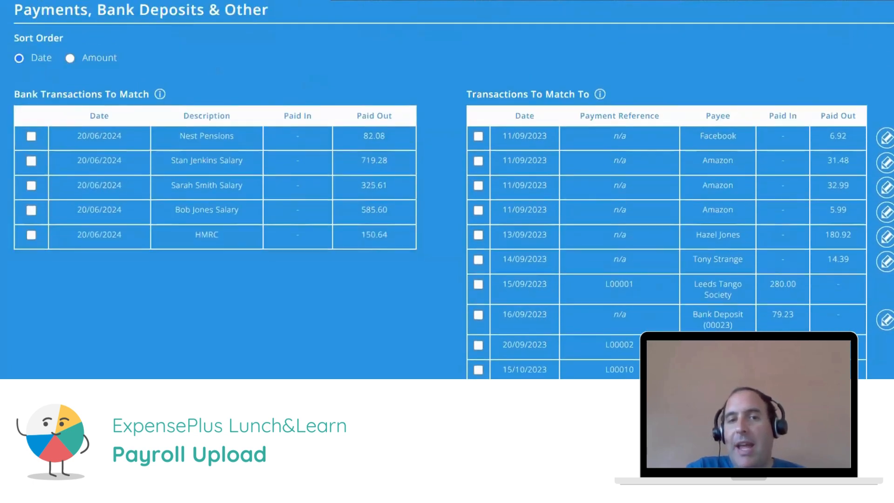
pyautogui.click(31, 137)
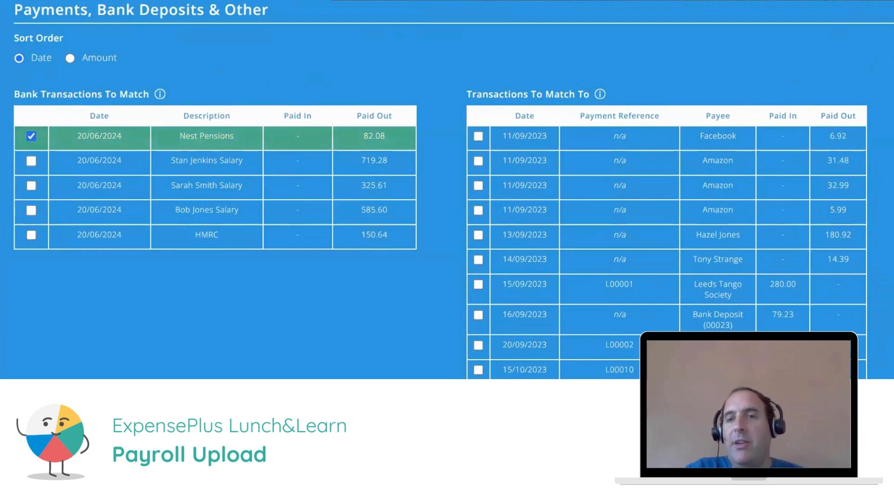
pyautogui.scroll(-4, 879, 85)
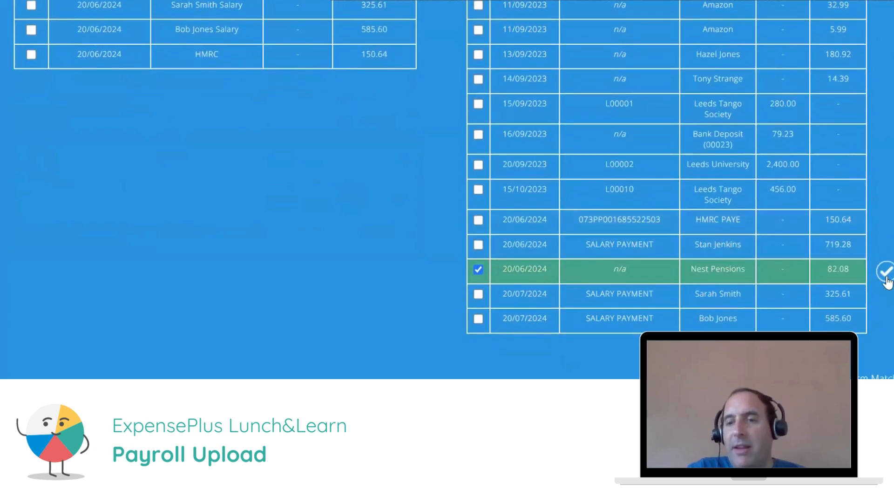
pyautogui.click(886, 272)
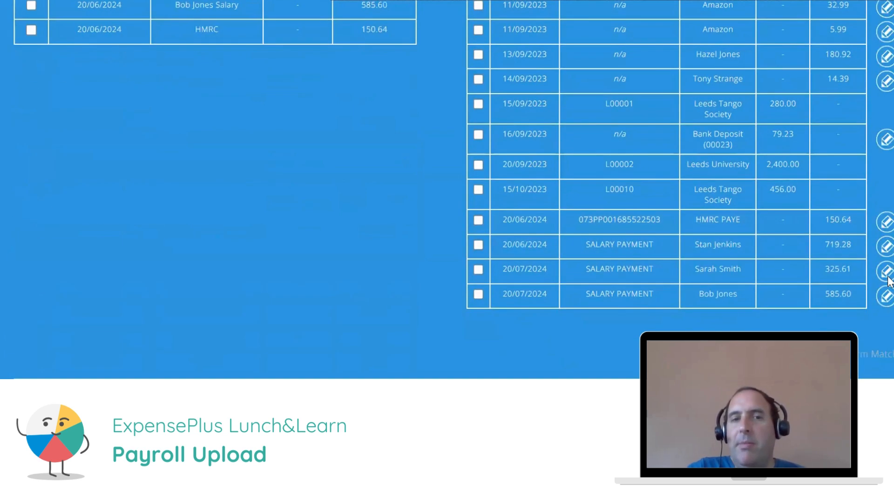
# Match the 719.28 salary bank transaction to the corresponding salary payment dated 20/06/2024
pyautogui.scroll(4, 26, 218)
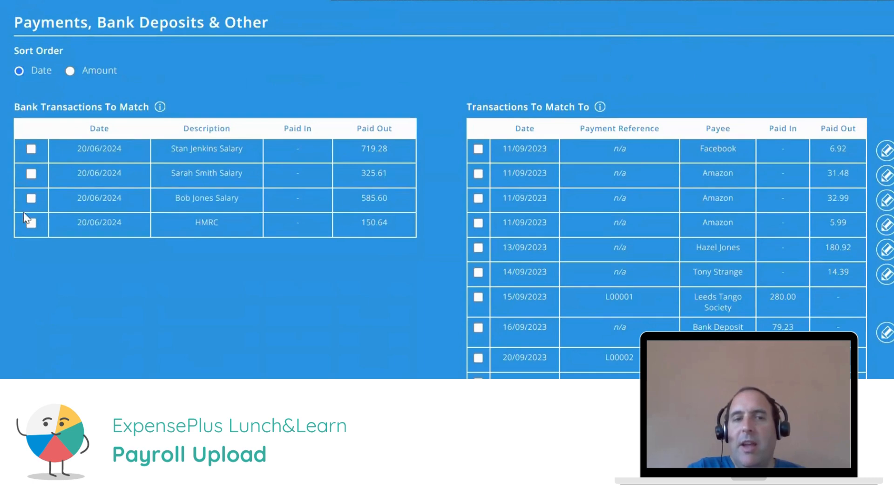
pyautogui.click(29, 149)
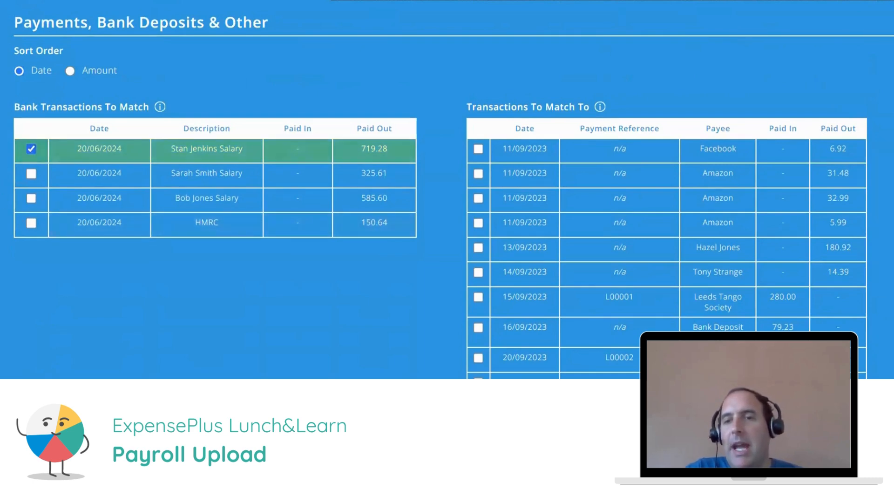
pyautogui.scroll(-4, 666, 233)
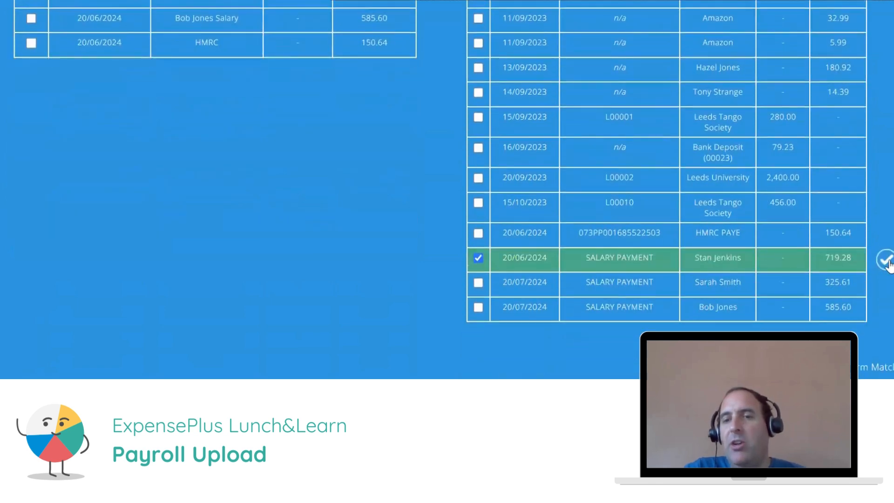
pyautogui.click(885, 264)
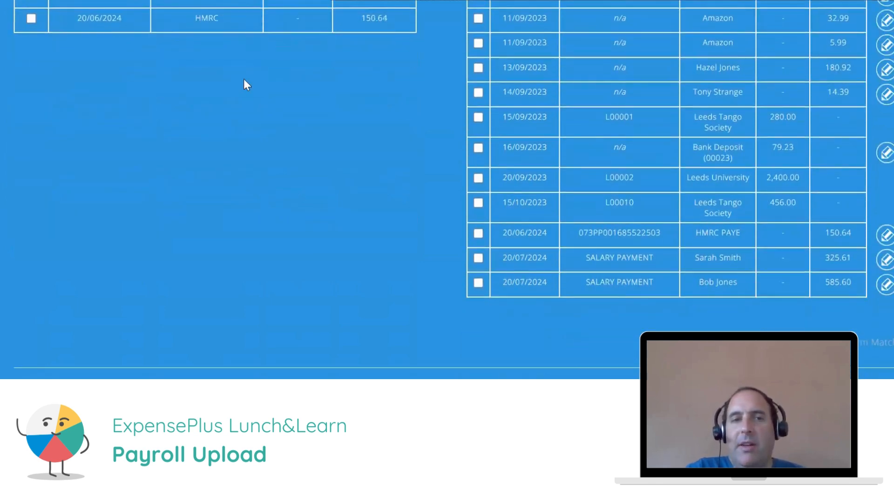
pyautogui.scroll(3, 22, 140)
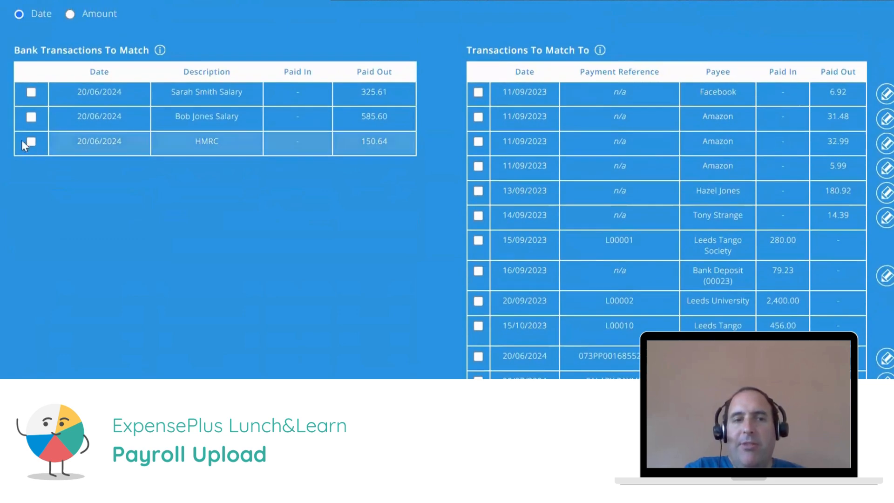
# Match the 325.61 salary bank transaction to the corresponding salary payment dated 20/07/2024
pyautogui.click(31, 92)
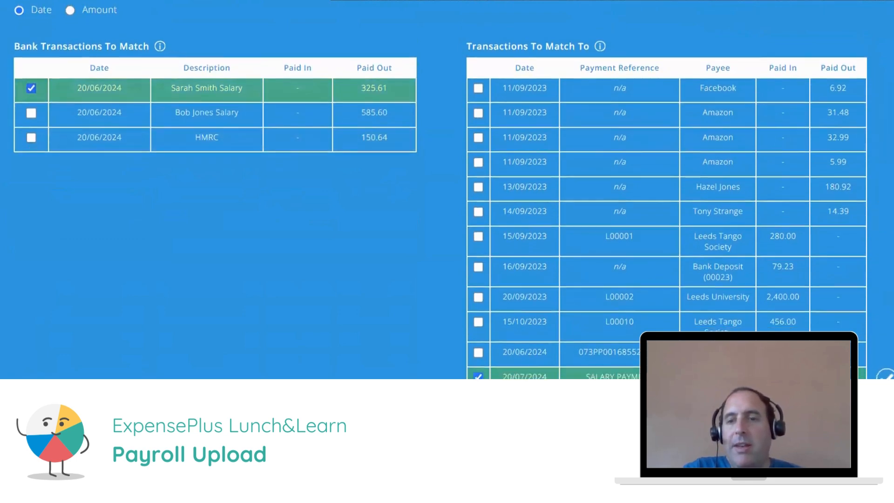
pyautogui.scroll(-2, 883, 326)
pyautogui.click(885, 278)
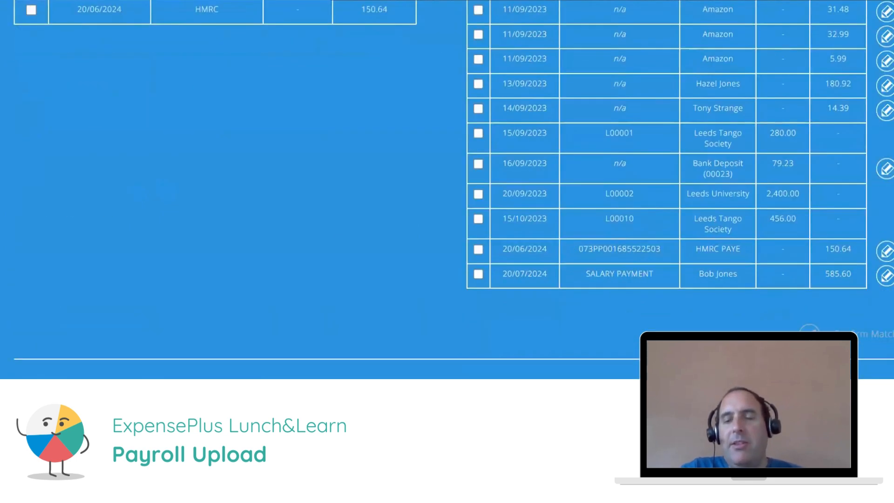
# Match the 585.60 salary bank transaction to the corresponding salary payment dated 20/07/2024
pyautogui.scroll(3, 209, 186)
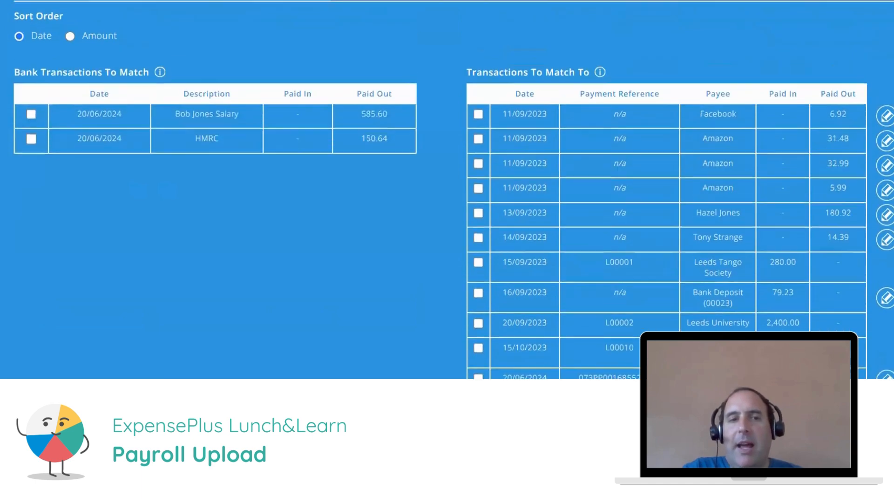
pyautogui.click(31, 114)
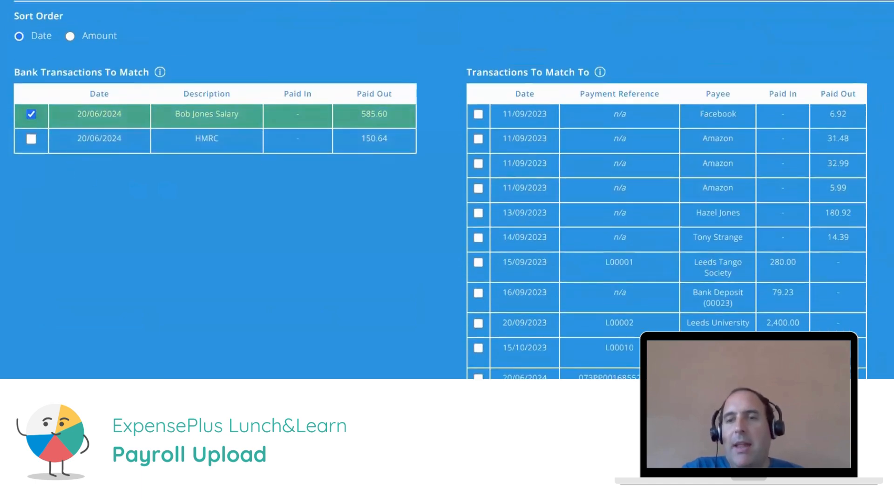
pyautogui.scroll(-3, 665, 210)
pyautogui.click(885, 273)
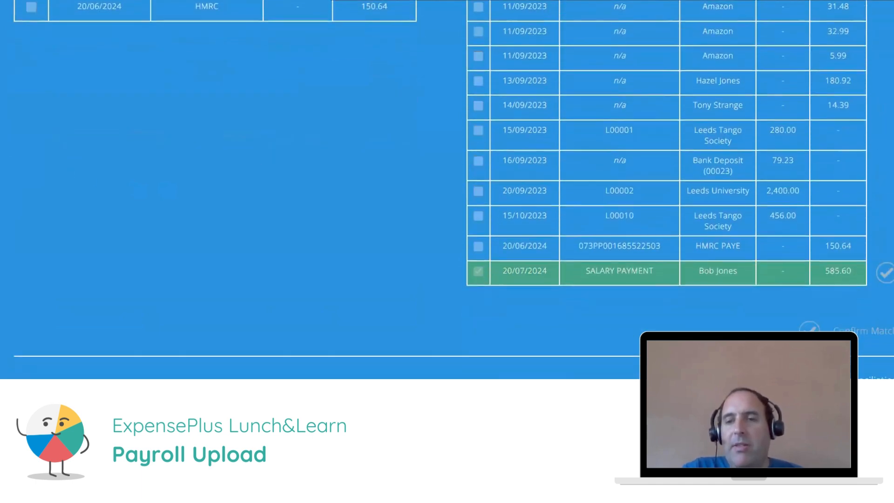
# Match the 150.64 HMRC bank transaction to the HMRC PAYE payment dated 20/06/2024
pyautogui.scroll(3, 666, 209)
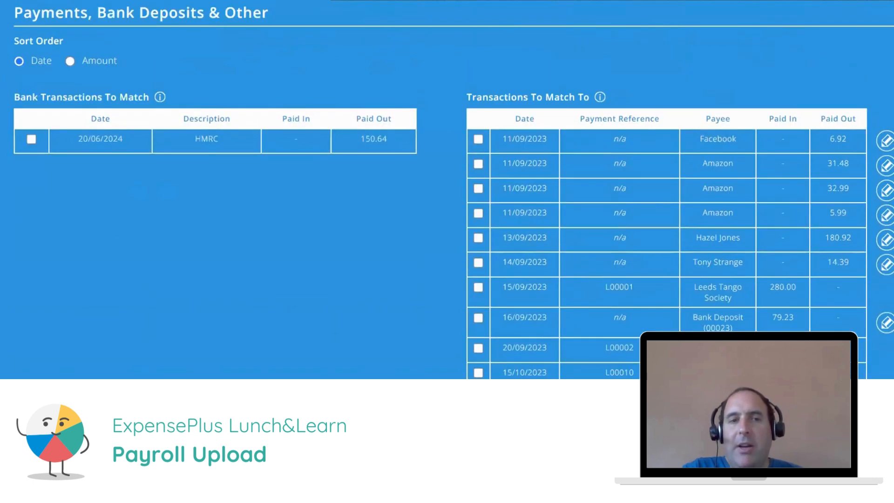
pyautogui.click(32, 138)
pyautogui.scroll(-3, 666, 209)
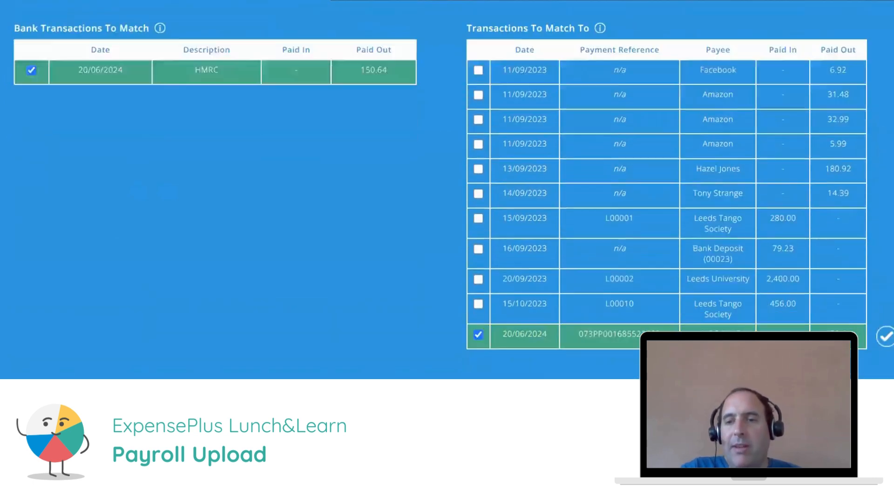
pyautogui.click(885, 255)
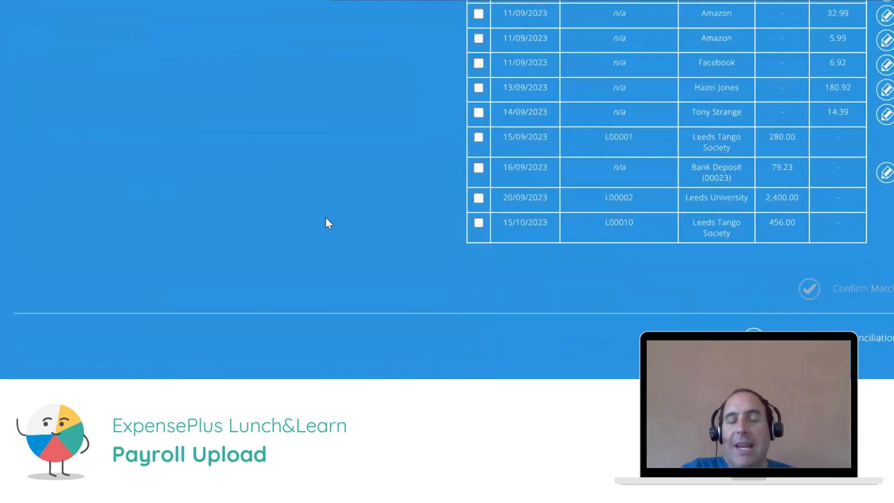
pyautogui.scroll(2, 665, 186)
pyautogui.scroll(5, 447, 186)
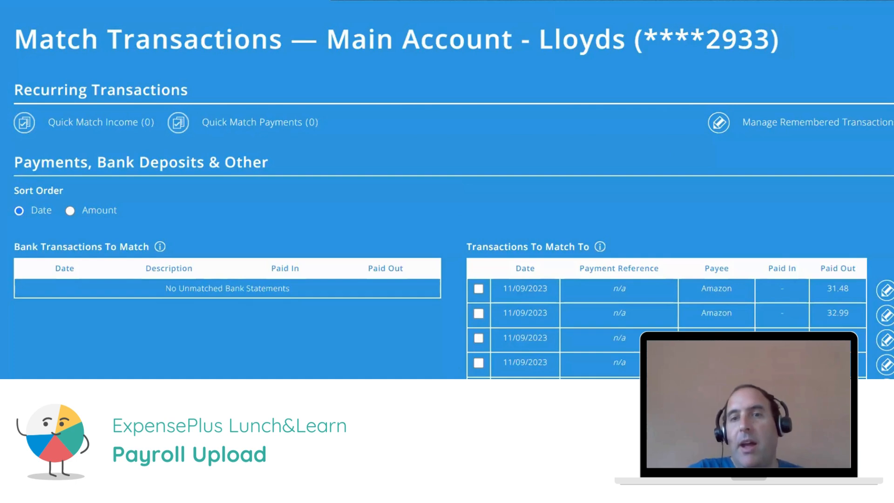
# Go to Payroll Upload and open the employee list from the payroll settings
pyautogui.scroll(-1, 446, 209)
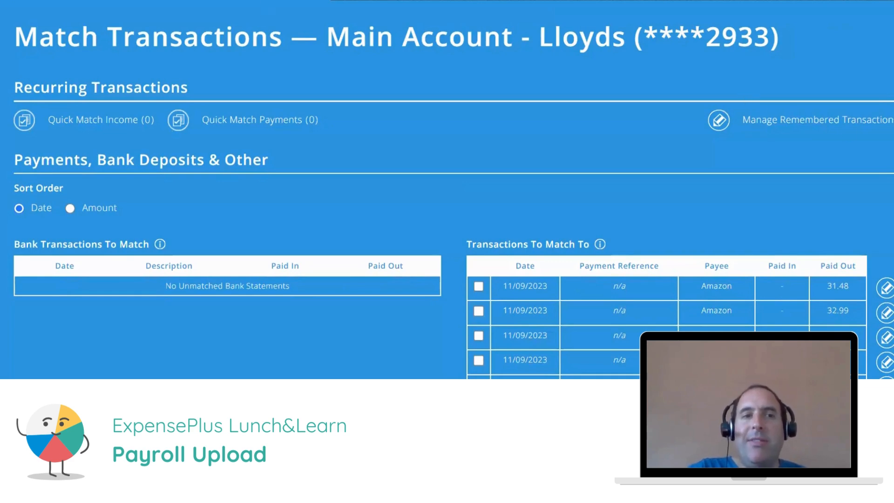
pyautogui.click(17, 2)
pyautogui.moveTo(144, 35); pyautogui.dragTo(143, 120)
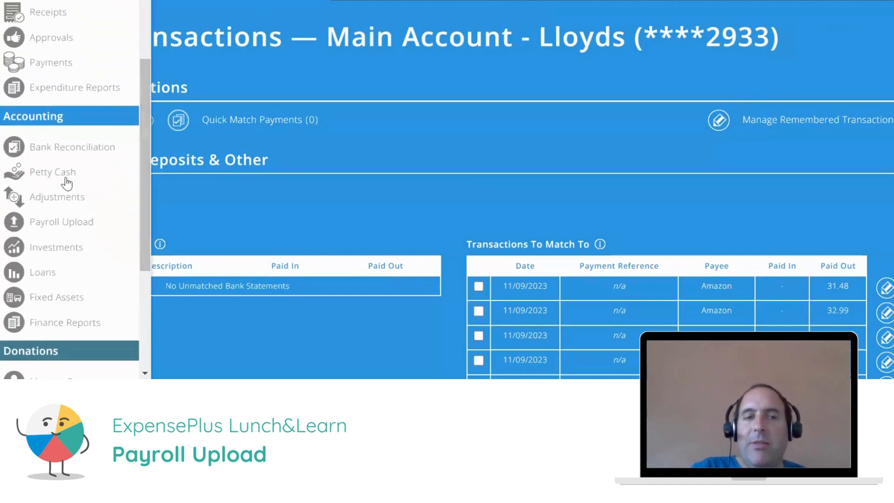
pyautogui.click(57, 222)
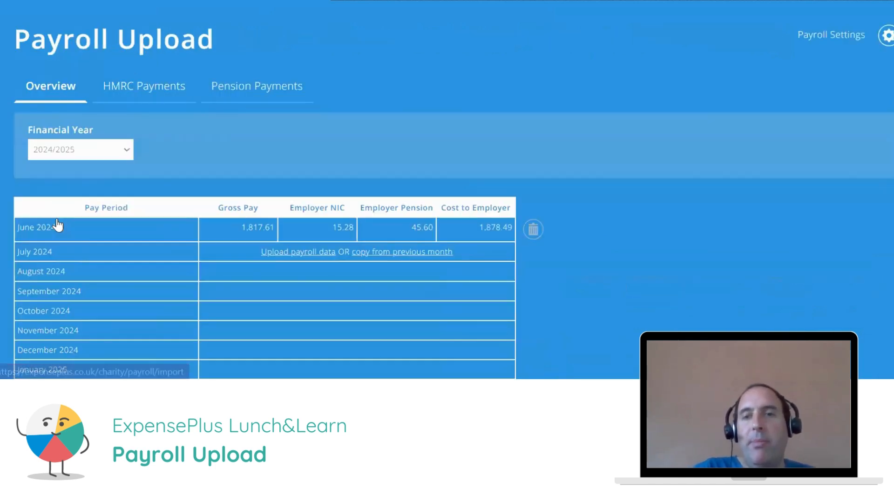
pyautogui.moveTo(50, 47); pyautogui.dragTo(163, 45)
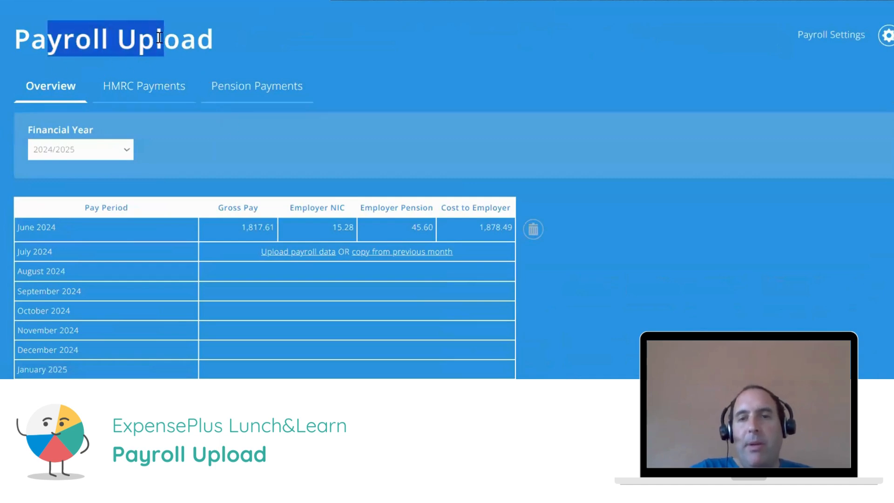
pyautogui.click(829, 37)
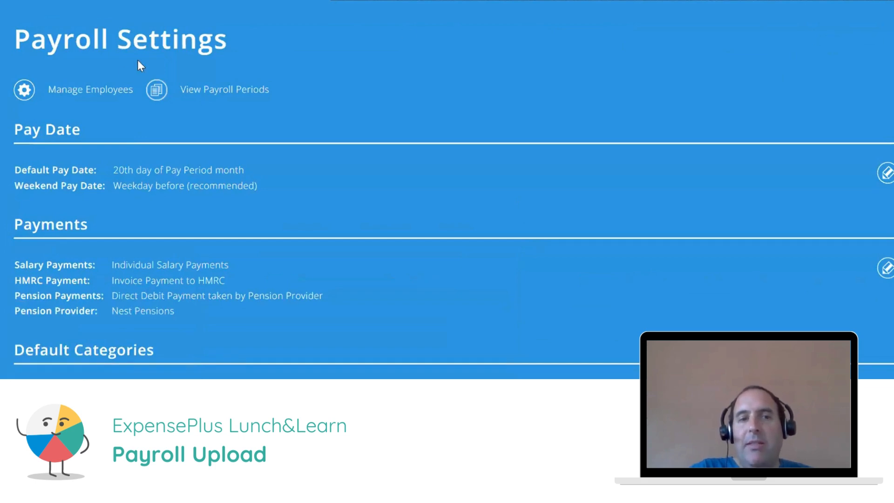
pyautogui.click(77, 91)
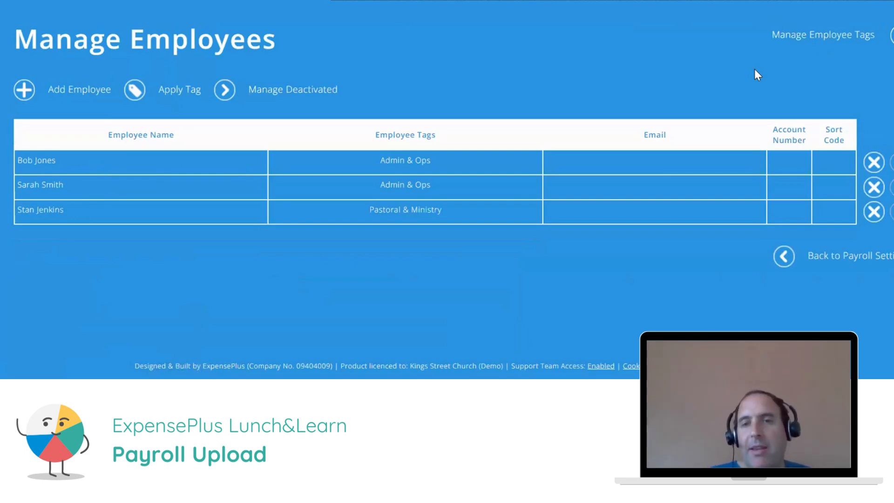
# Review the available employee tags and which employees they are applied to, and return to the employee list
pyautogui.click(831, 39)
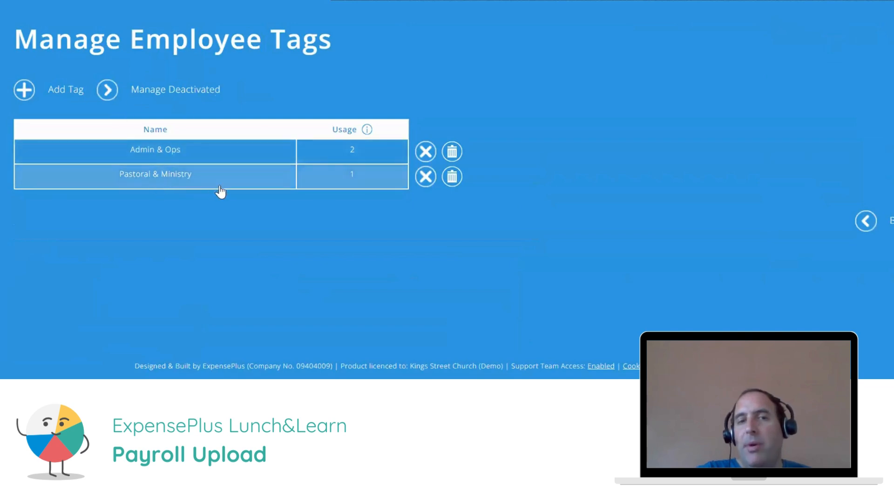
pyautogui.hotkey('alt', 'Left')
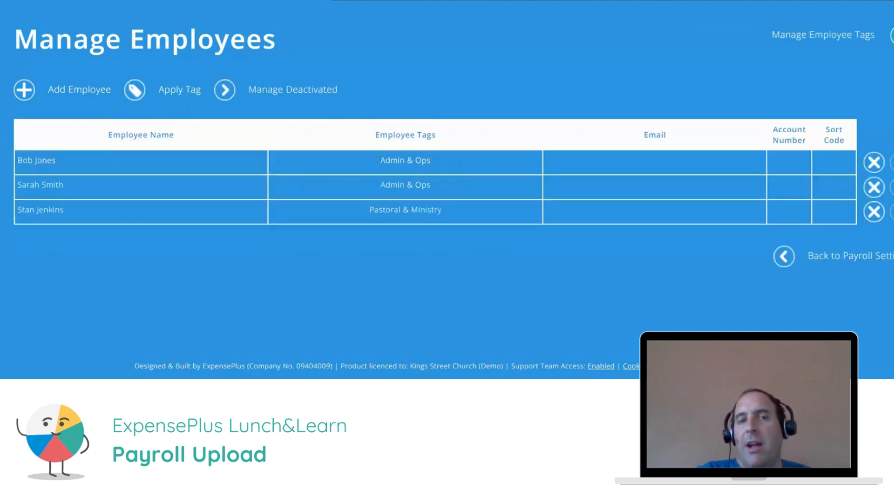
pyautogui.click(171, 96)
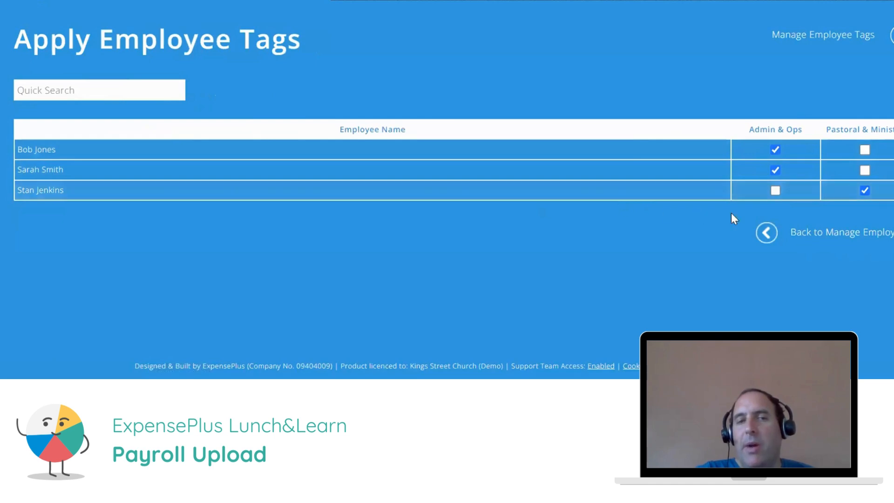
pyautogui.click(783, 236)
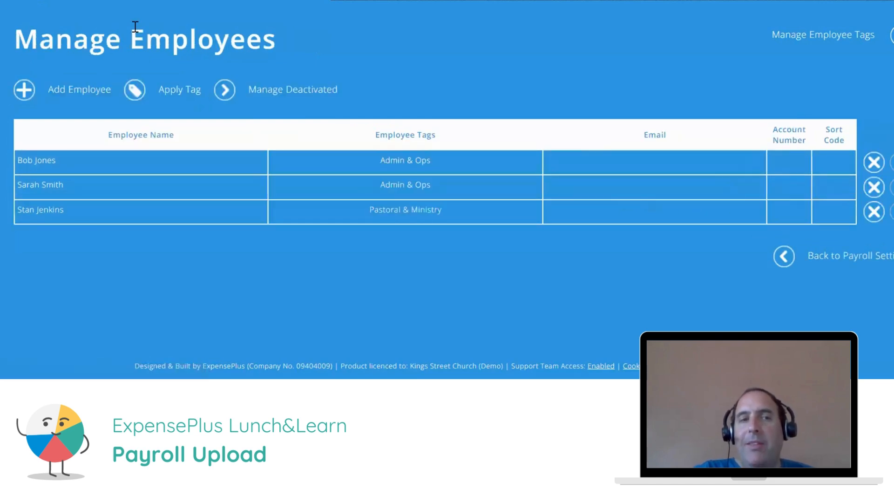
# Open the June 2024 payroll data from the payroll overview and filter it by the Admin & Ops employee tag
pyautogui.click(61, 1)
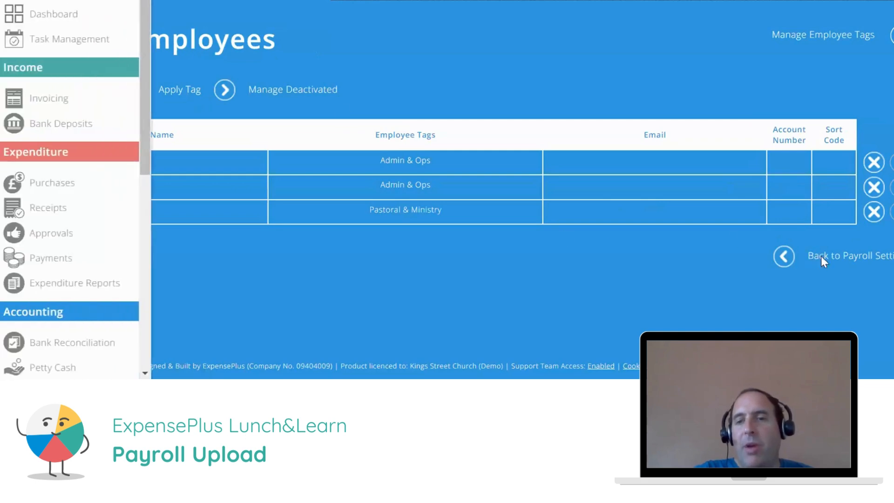
pyautogui.click(820, 255)
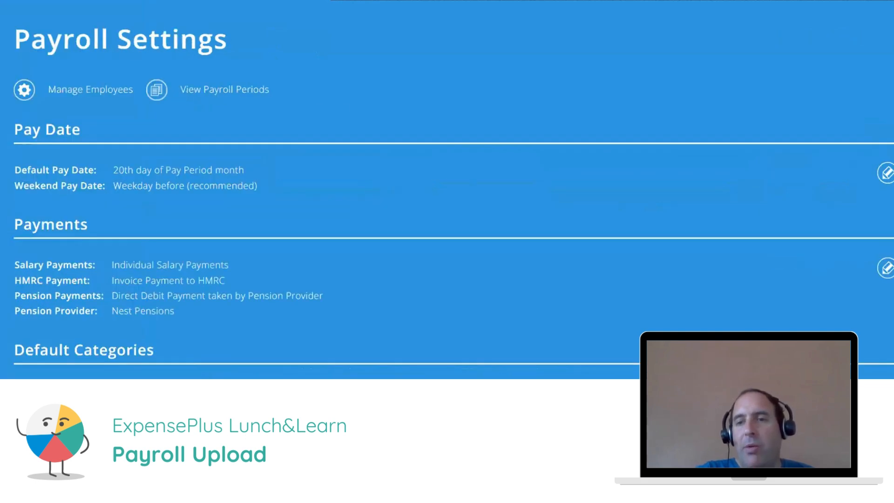
pyautogui.scroll(-4, 447, 186)
pyautogui.click(823, 304)
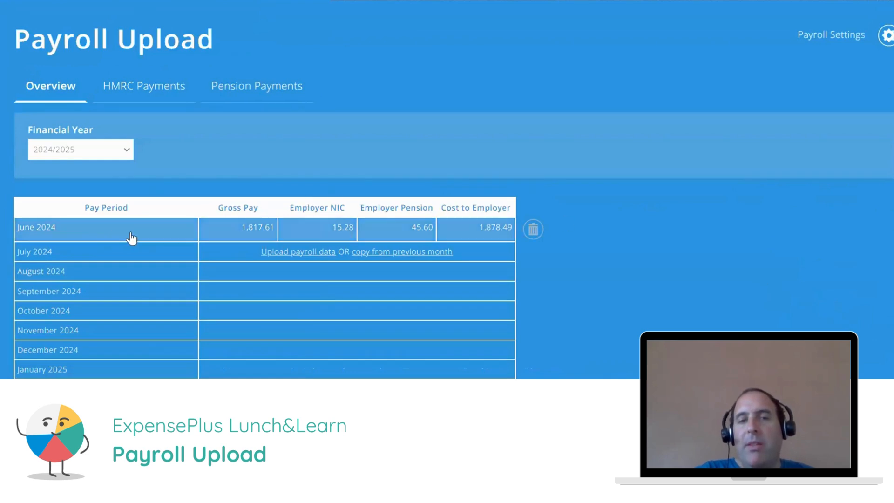
pyautogui.click(130, 238)
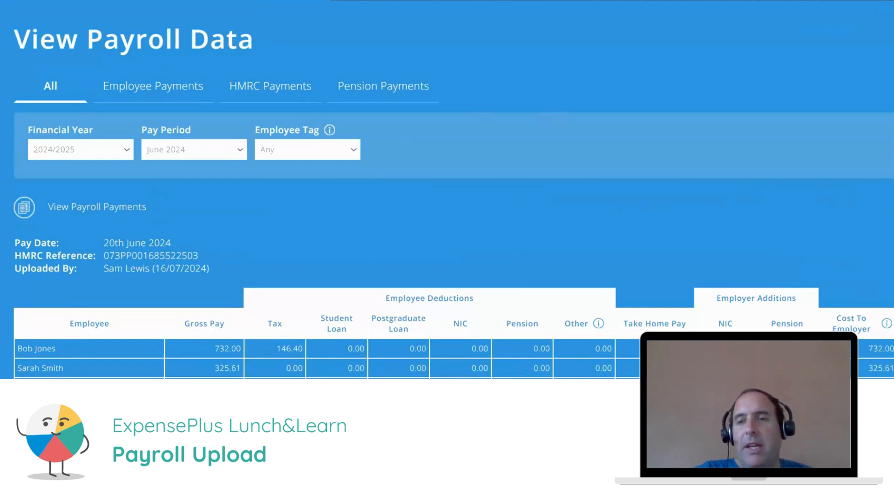
pyautogui.scroll(-3, 303, 92)
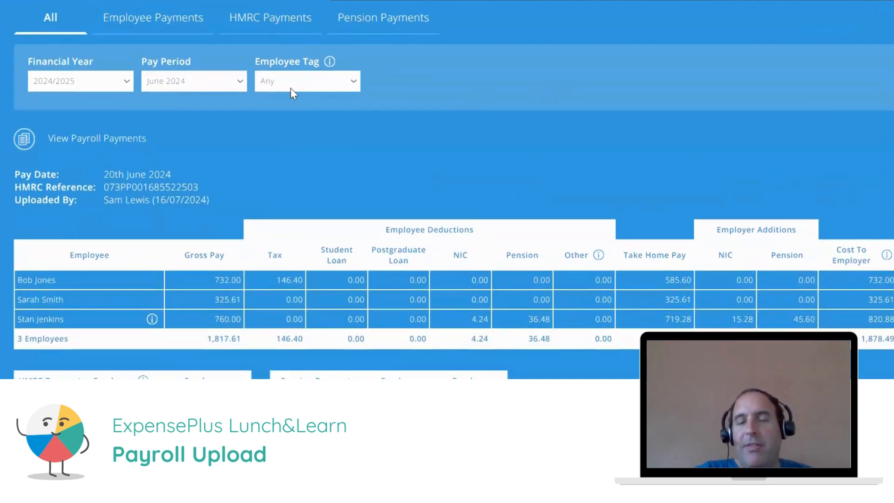
pyautogui.click(290, 88)
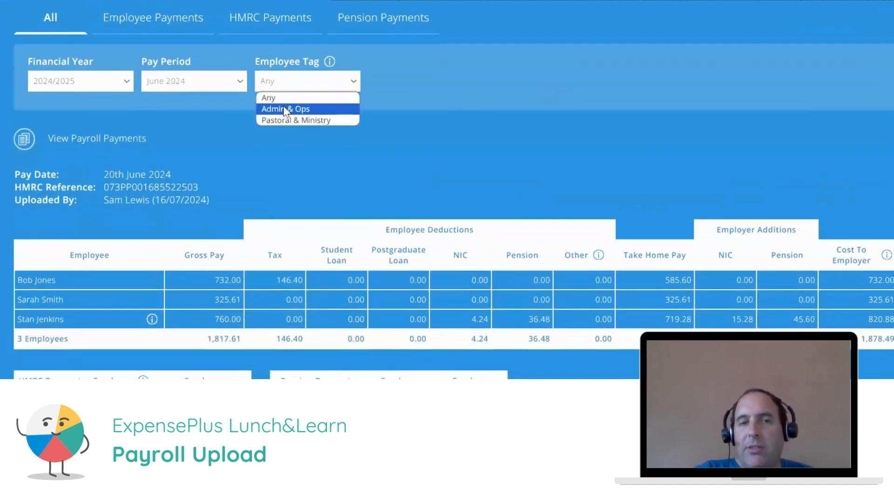
pyautogui.click(283, 109)
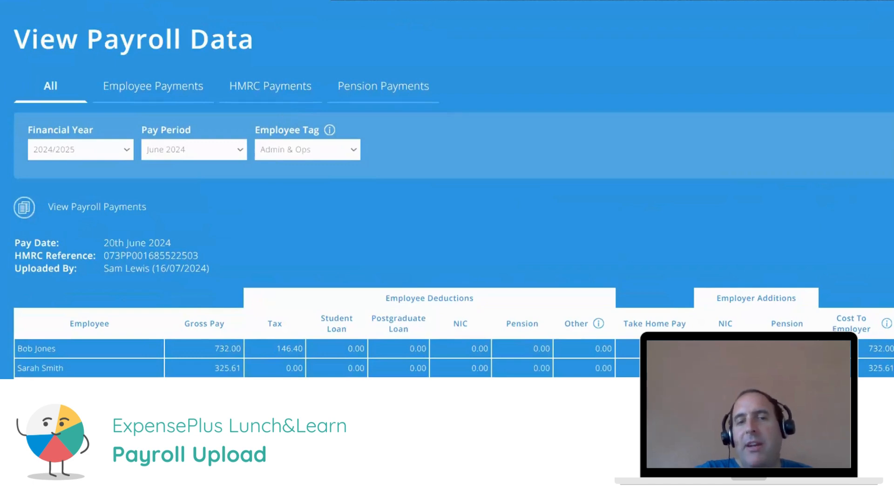
# Change the payroll data's pay period to All Periods and review the employee figures
pyautogui.scroll(-3, 447, 194)
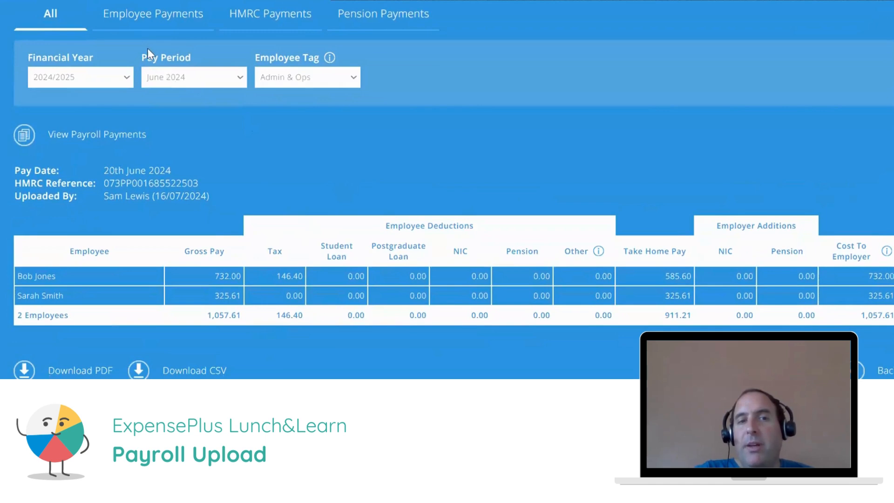
pyautogui.moveTo(143, 57); pyautogui.dragTo(191, 59)
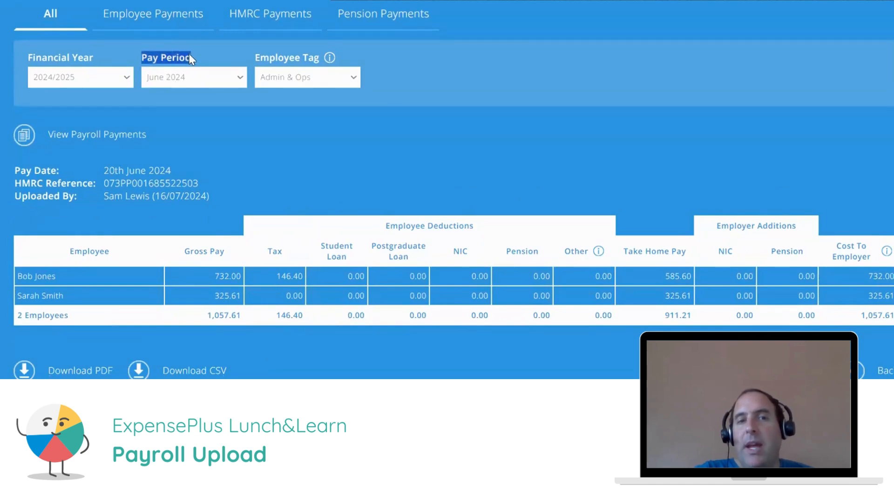
pyautogui.click(191, 80)
pyautogui.click(172, 92)
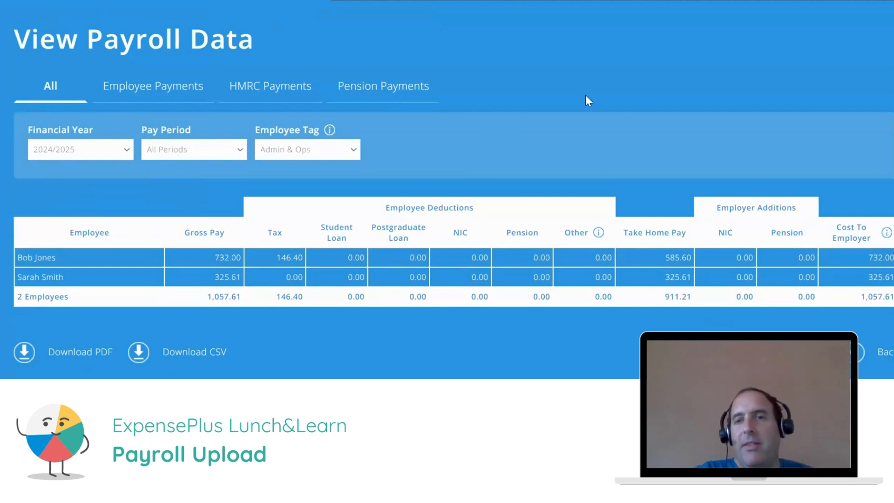
pyautogui.scroll(-2, 447, 195)
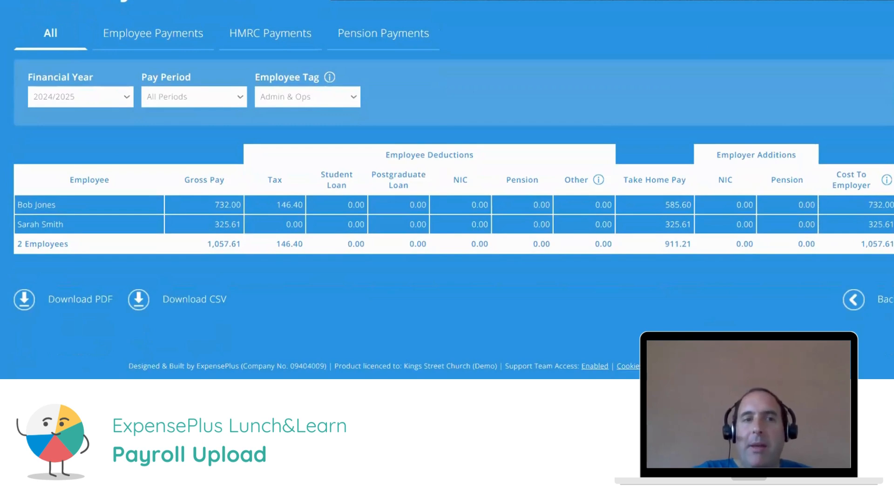
# Open the June 2024 bank statement for the Lloyds main account and review the fund and category details of its transactions
pyautogui.click(19, 0)
pyautogui.moveTo(145, 46); pyautogui.dragTo(144, 132)
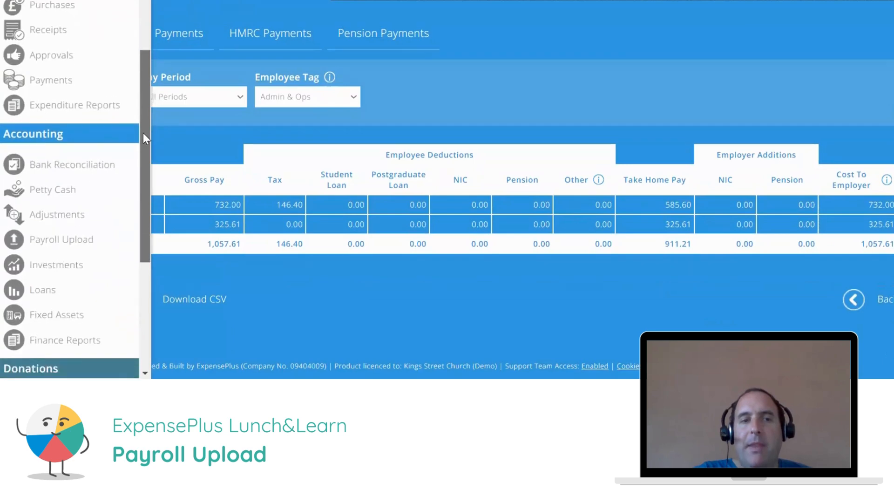
pyautogui.click(81, 171)
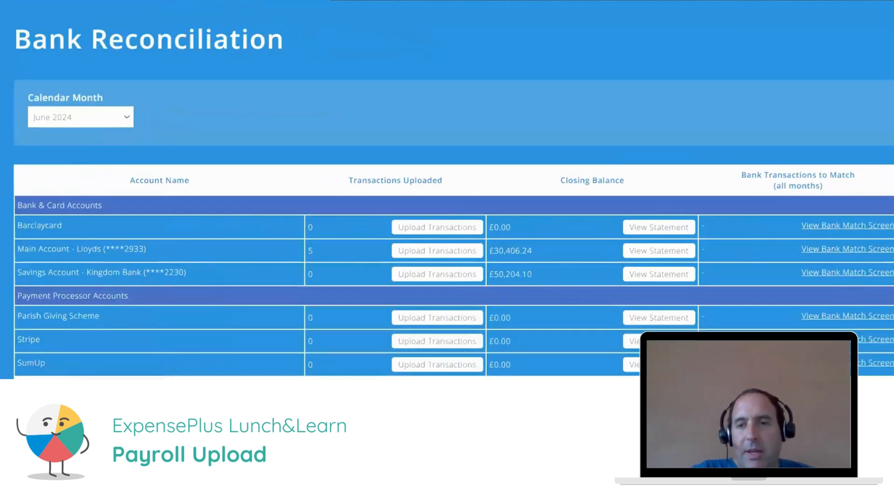
pyautogui.scroll(-2, 447, 210)
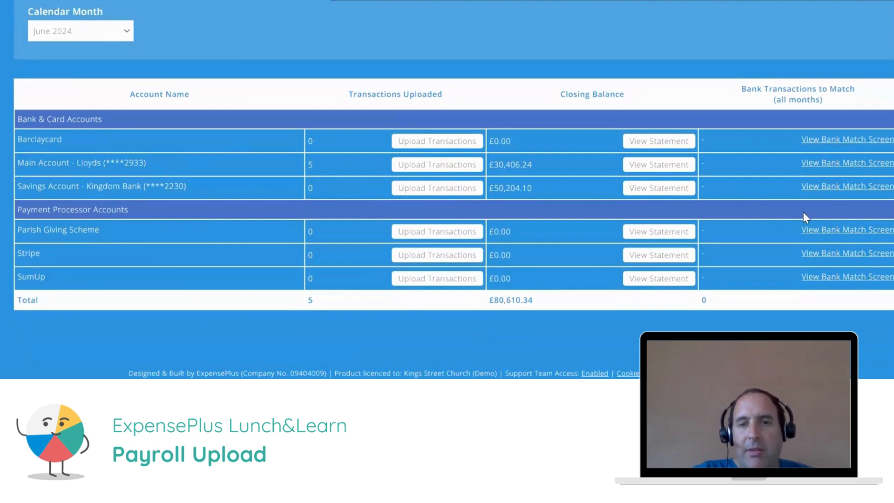
pyautogui.click(658, 164)
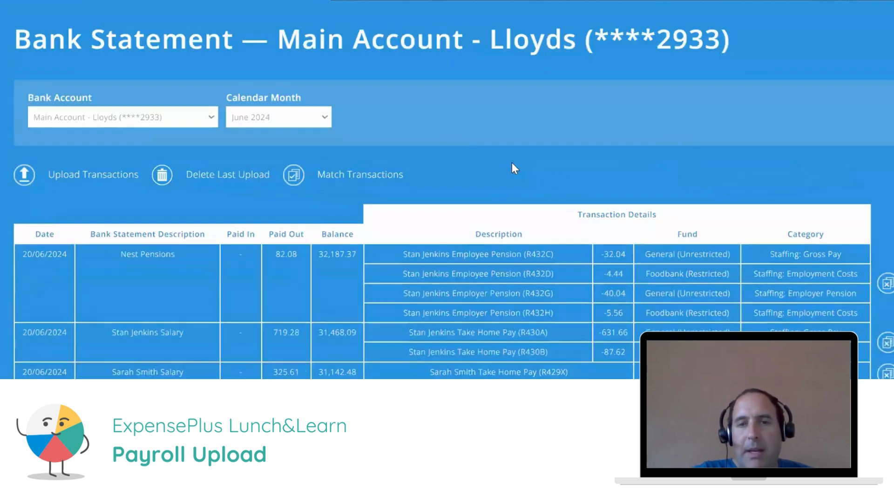
pyautogui.scroll(-3, 890, 142)
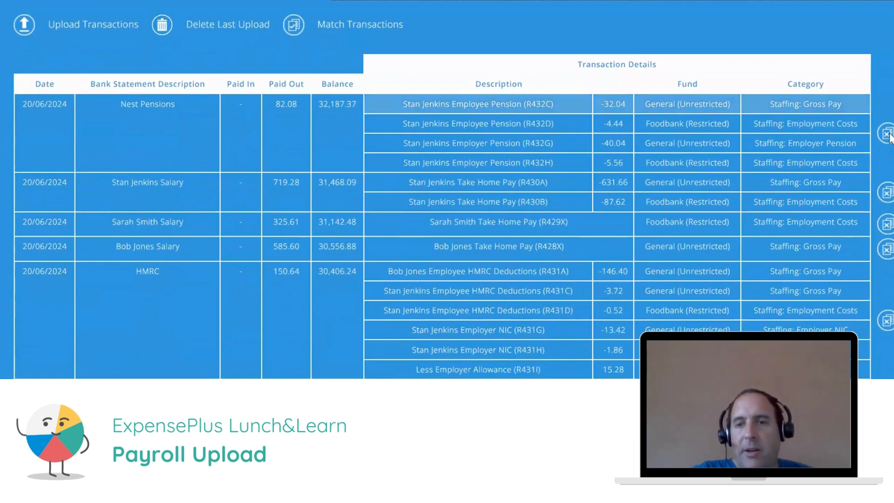
# Unmatch the 719.28 salary payment dated 20/06/2024 on the June bank statement
pyautogui.click(886, 194)
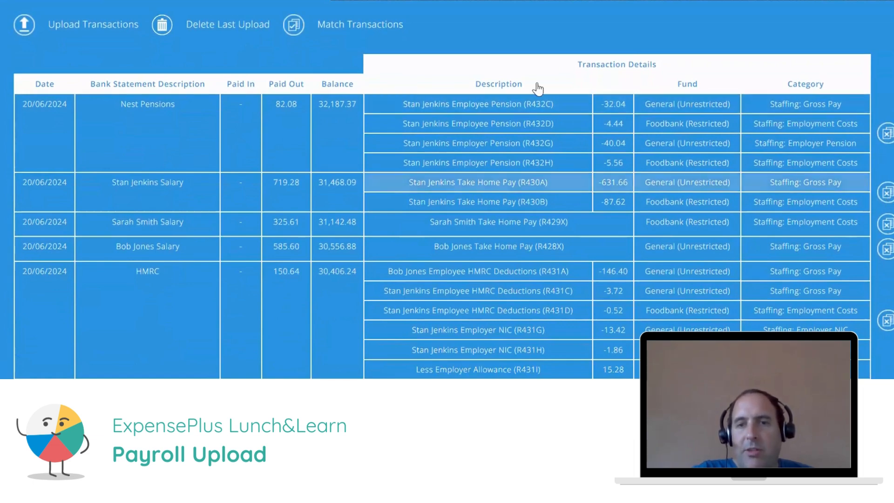
pyautogui.click(535, 83)
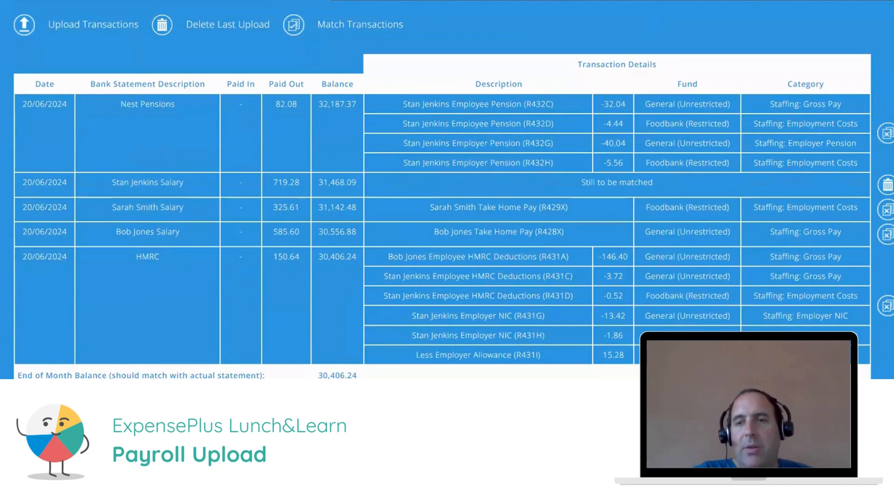
# Open transaction matching for the Lloyds main account, select the 719.28 salary transaction, review its suggested salary payment, and leave without confirming the match
pyautogui.scroll(3, 712, 74)
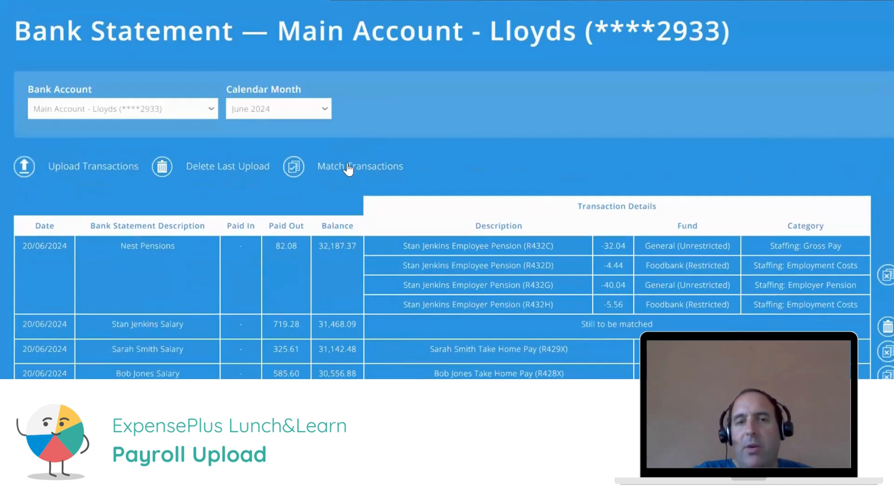
pyautogui.click(347, 170)
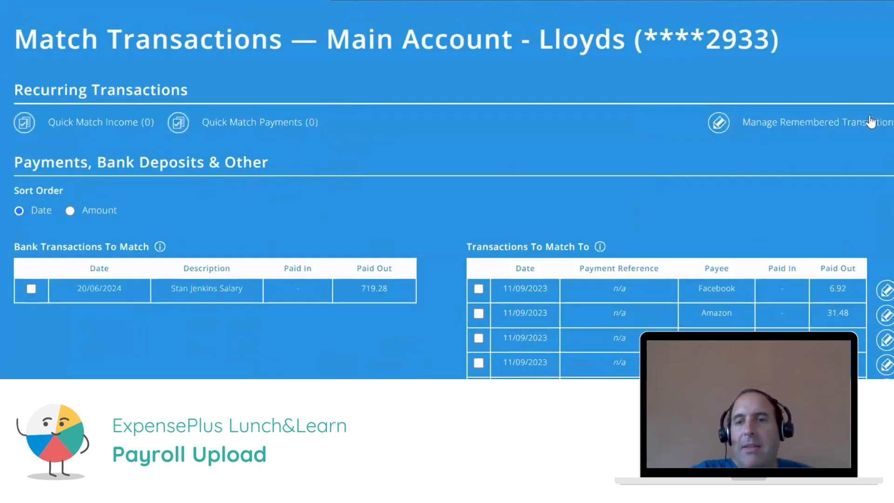
pyautogui.scroll(-3, 875, 122)
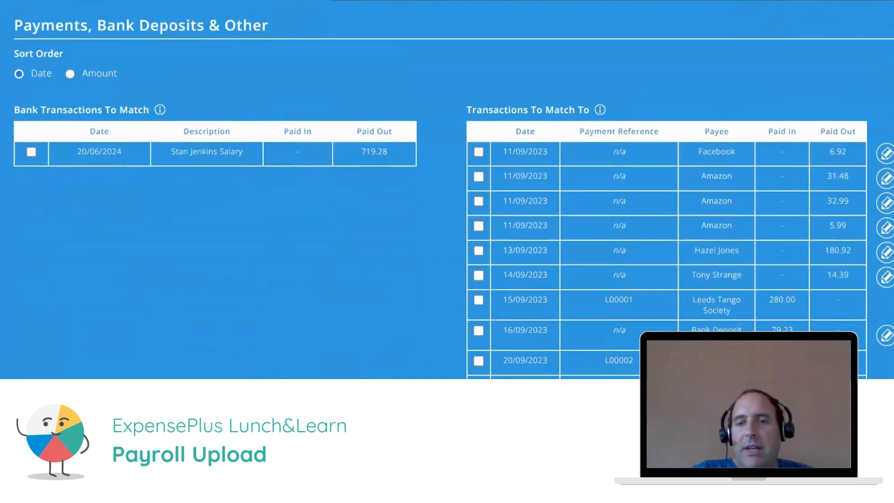
pyautogui.click(30, 151)
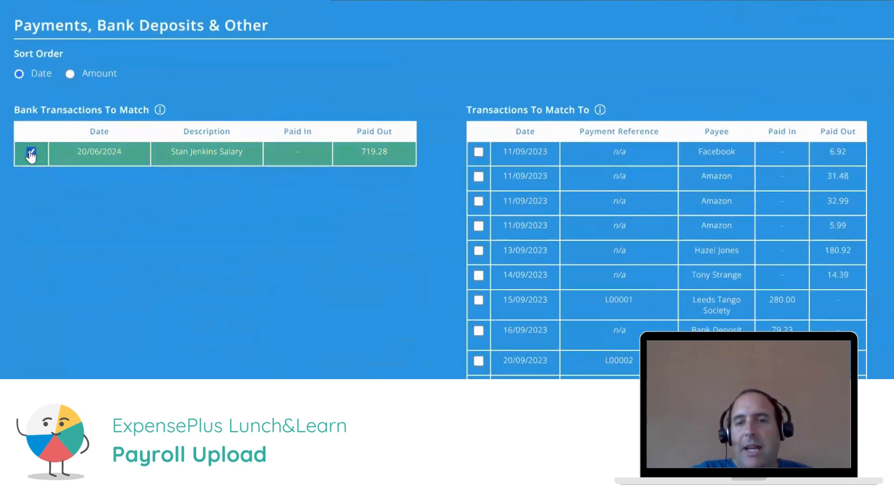
pyautogui.scroll(-3, 857, 235)
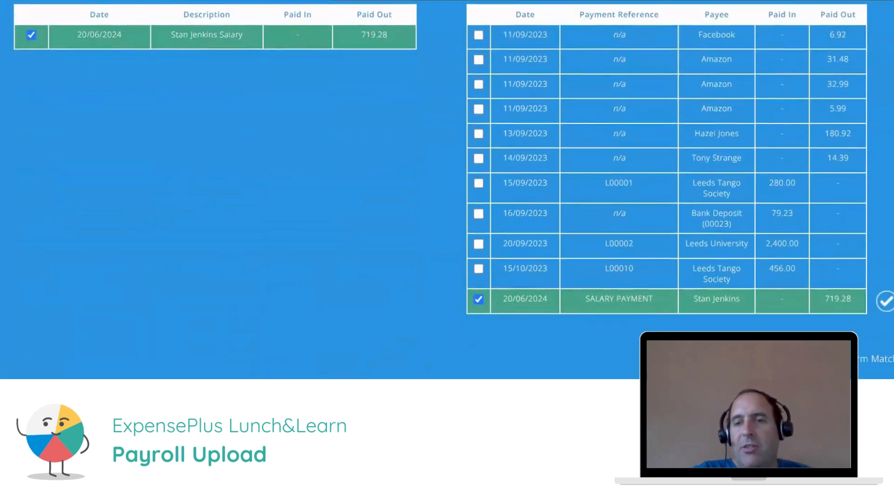
pyautogui.scroll(1, 447, 182)
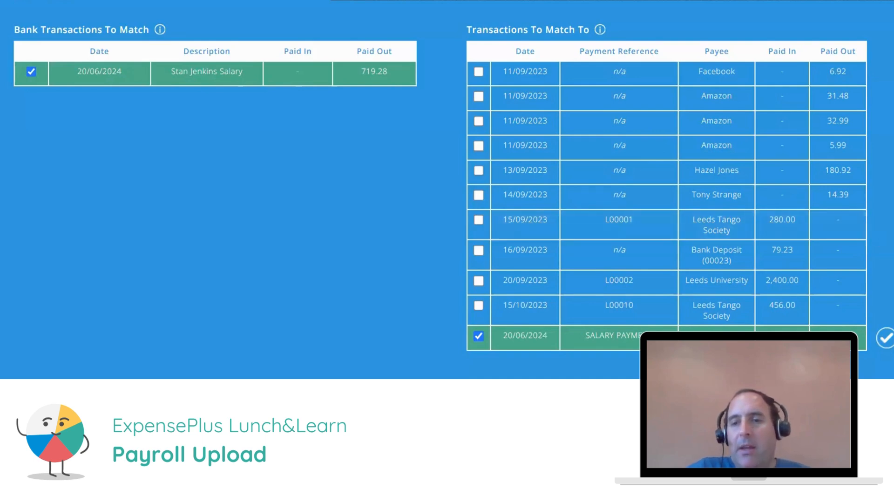
pyautogui.scroll(-3, 861, 313)
pyautogui.click(850, 305)
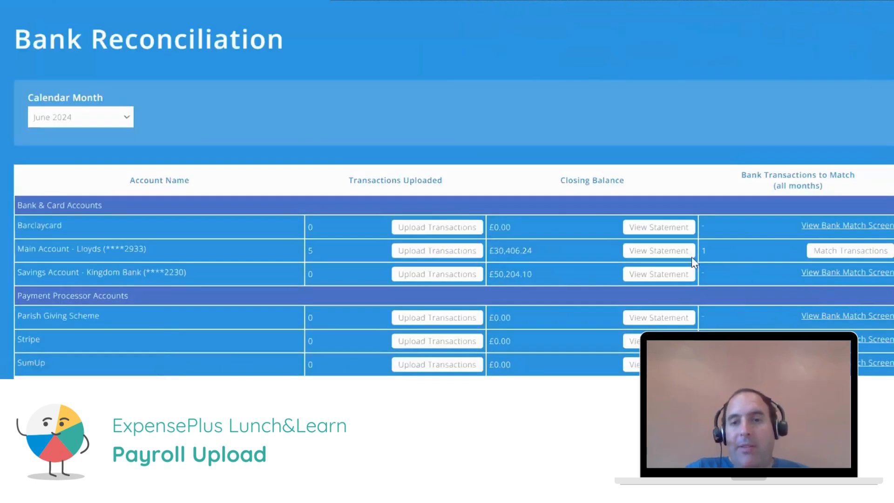
# Reopen the June 2024 bank statement for the Lloyds main account and highlight the paid-out amount of the unmatched salary transaction
pyautogui.click(675, 254)
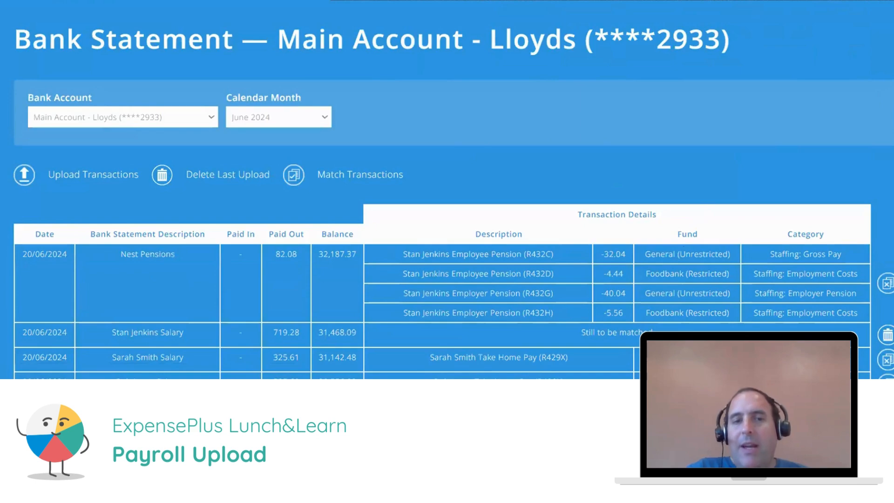
pyautogui.scroll(-1, 170, 233)
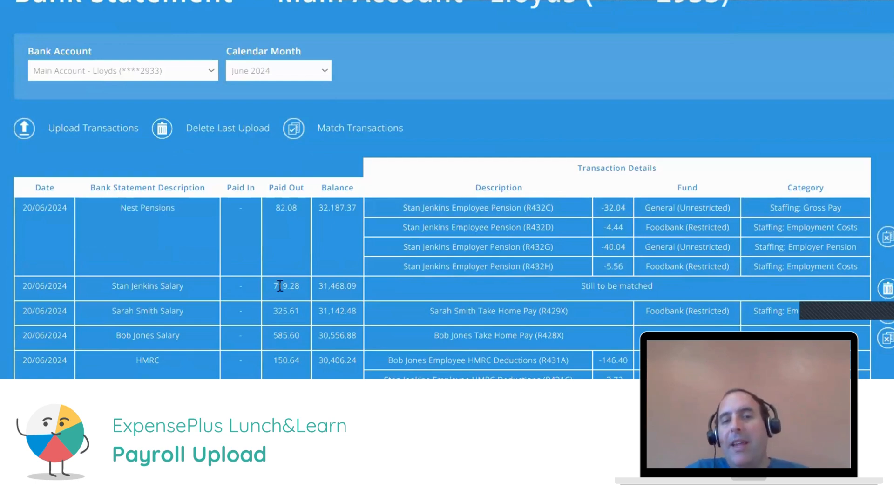
pyautogui.moveTo(295, 287); pyautogui.dragTo(299, 286)
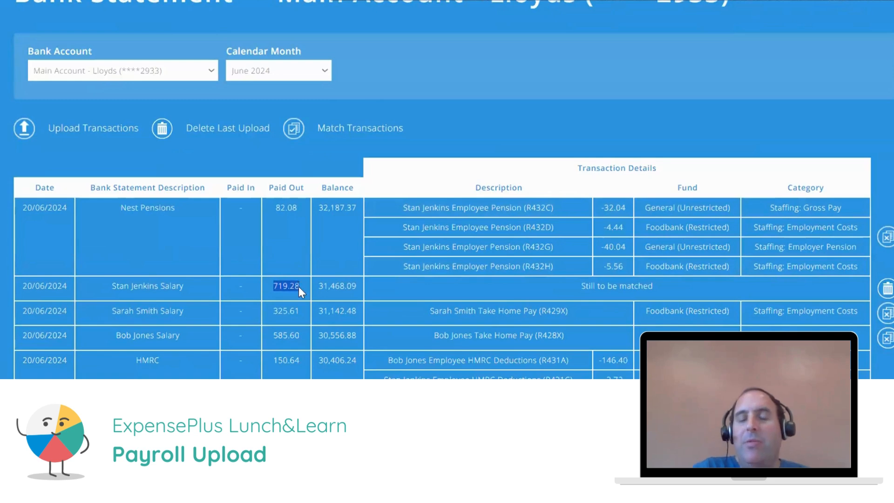